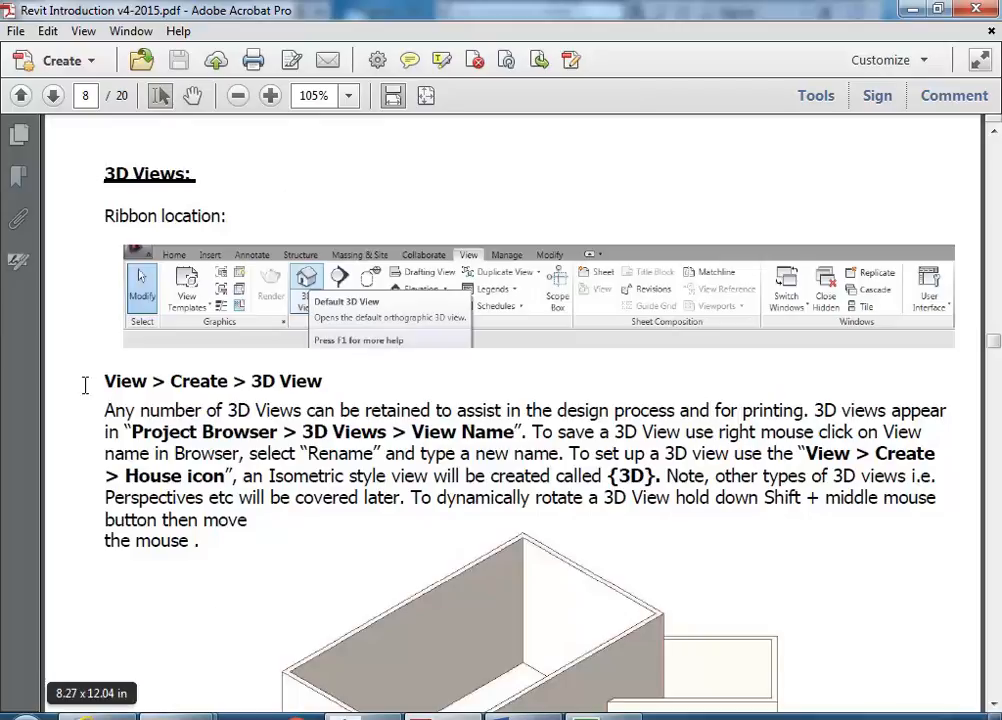
Step: Read the task on making four isometric views in the tutorial PDF and return to the Revit project
{"action": "scroll", "coordinate": [262, 555], "scroll_direction": "down", "scroll_amount": 10}
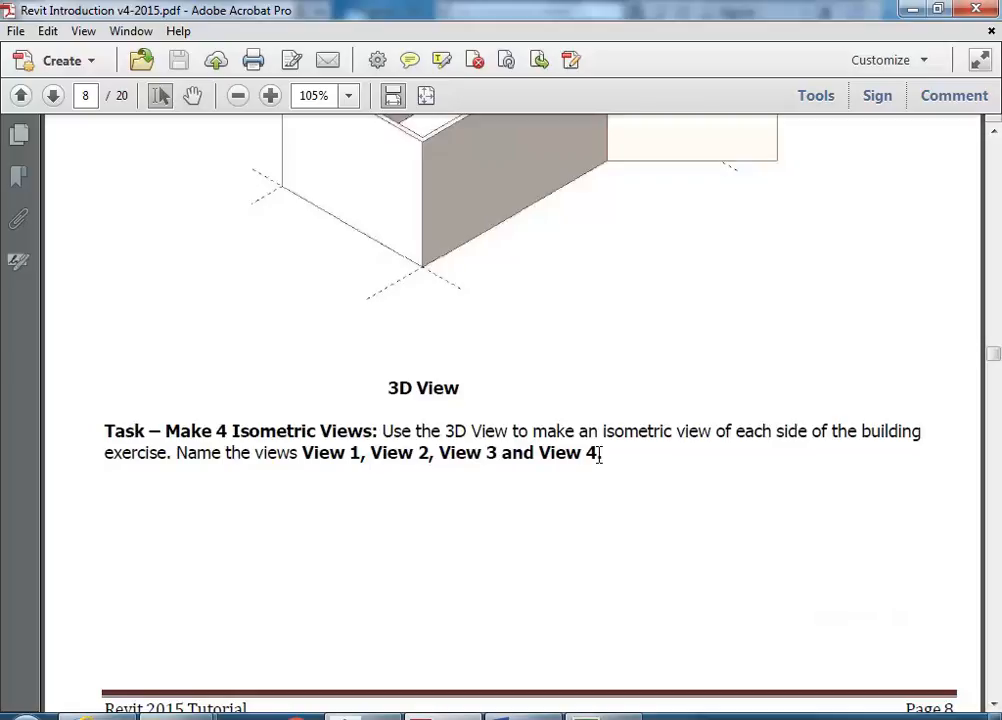
{"action": "left_click", "coordinate": [910, 9]}
{"action": "middle_click_drag", "start_coordinate": [340, 325], "coordinate": [346, 347]}
{"action": "left_click_drag", "start_coordinate": [206, 548], "coordinate": [206, 527]}
{"action": "scroll", "coordinate": [206, 527], "scroll_direction": "down", "scroll_amount": 1}
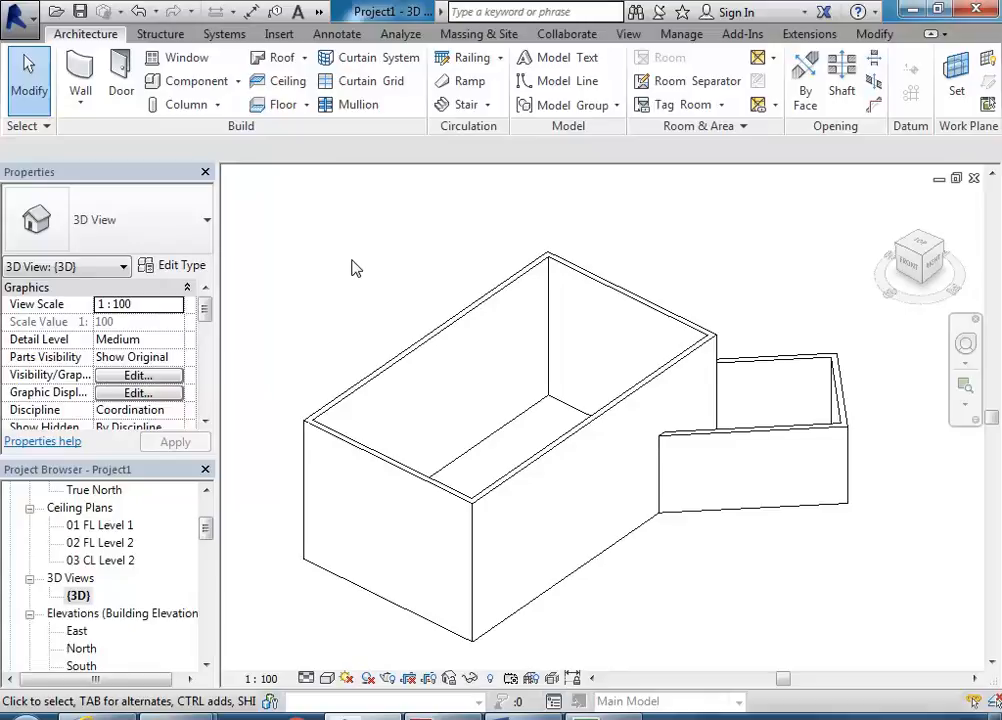
Step: Open the default 3D view and rename it to View 1
{"action": "left_click", "coordinate": [319, 12]}
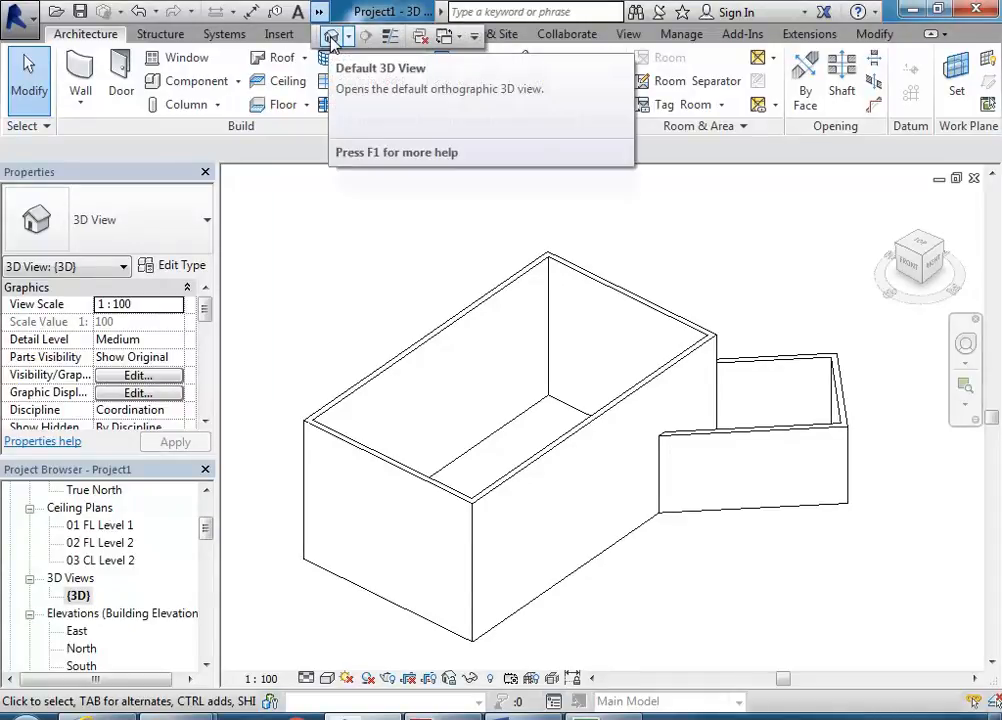
{"action": "left_click", "coordinate": [330, 40]}
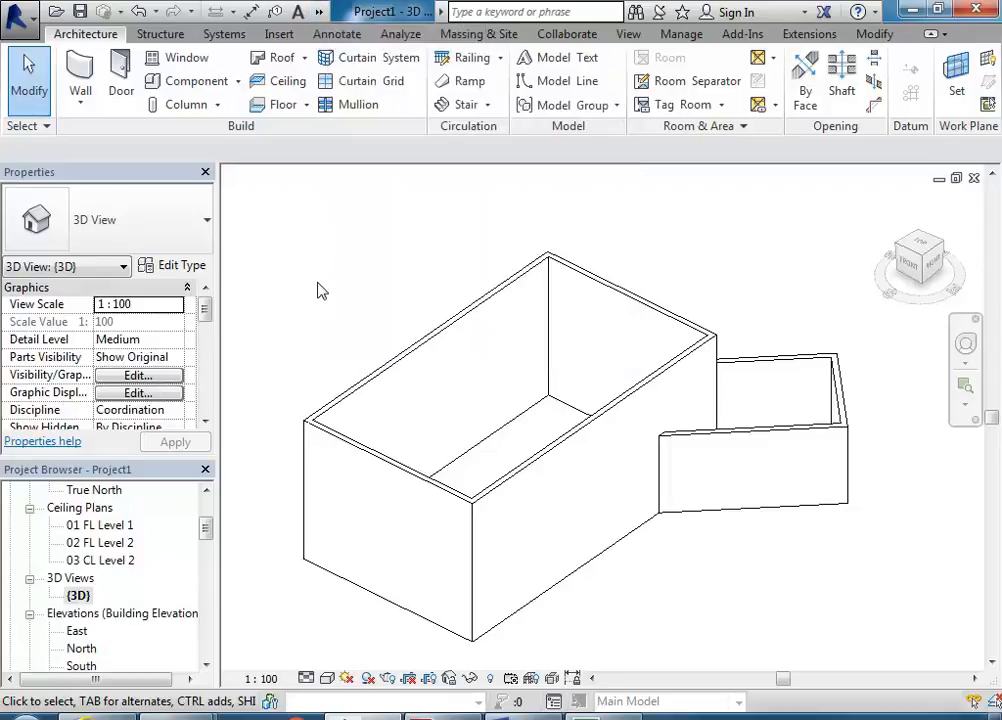
{"action": "left_click", "coordinate": [329, 14]}
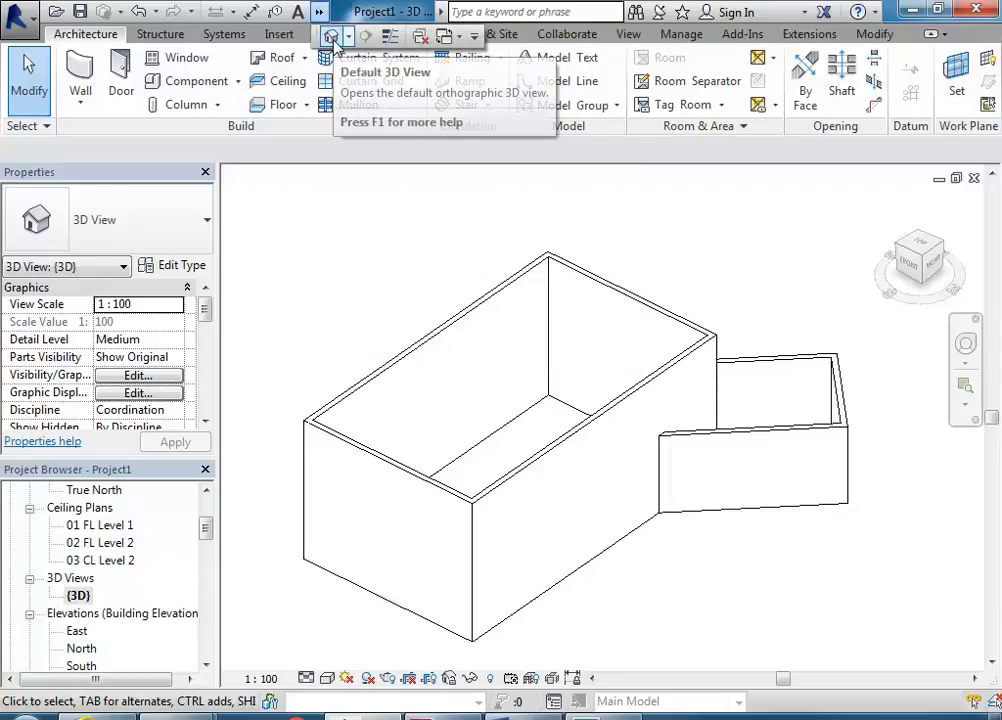
{"action": "left_click", "coordinate": [78, 596]}
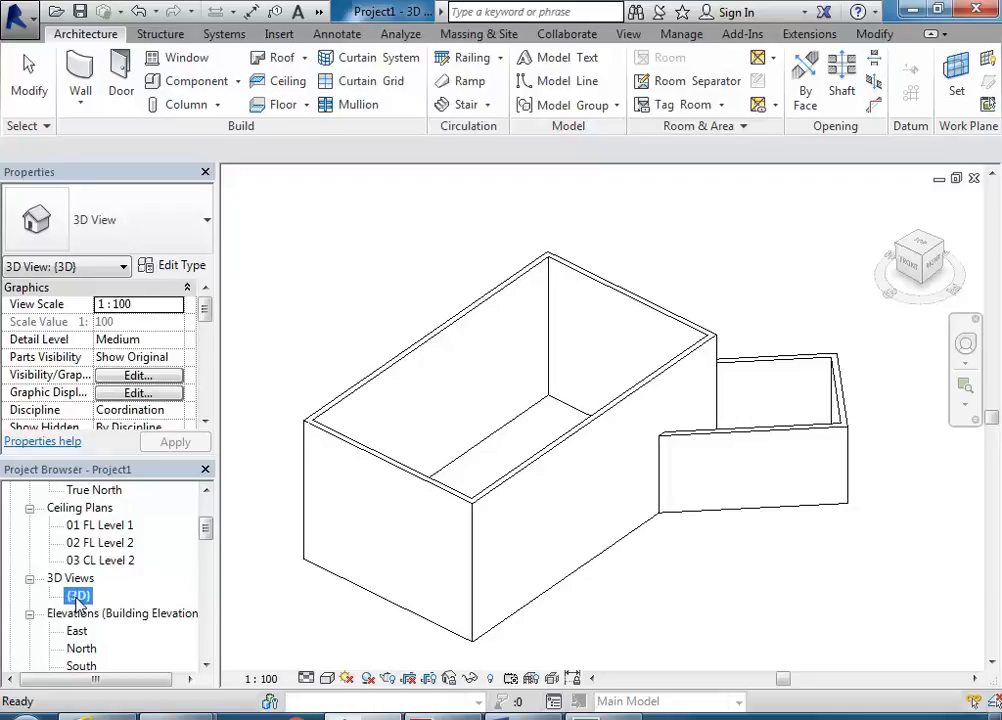
{"action": "right_click", "coordinate": [78, 598]}
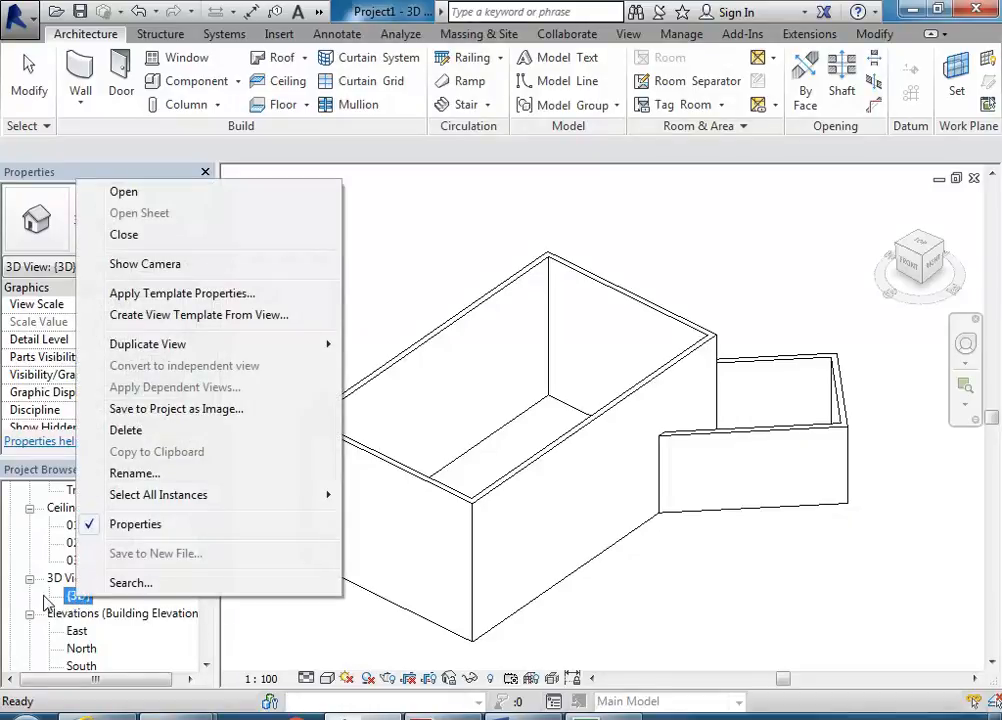
{"action": "left_click", "coordinate": [145, 474]}
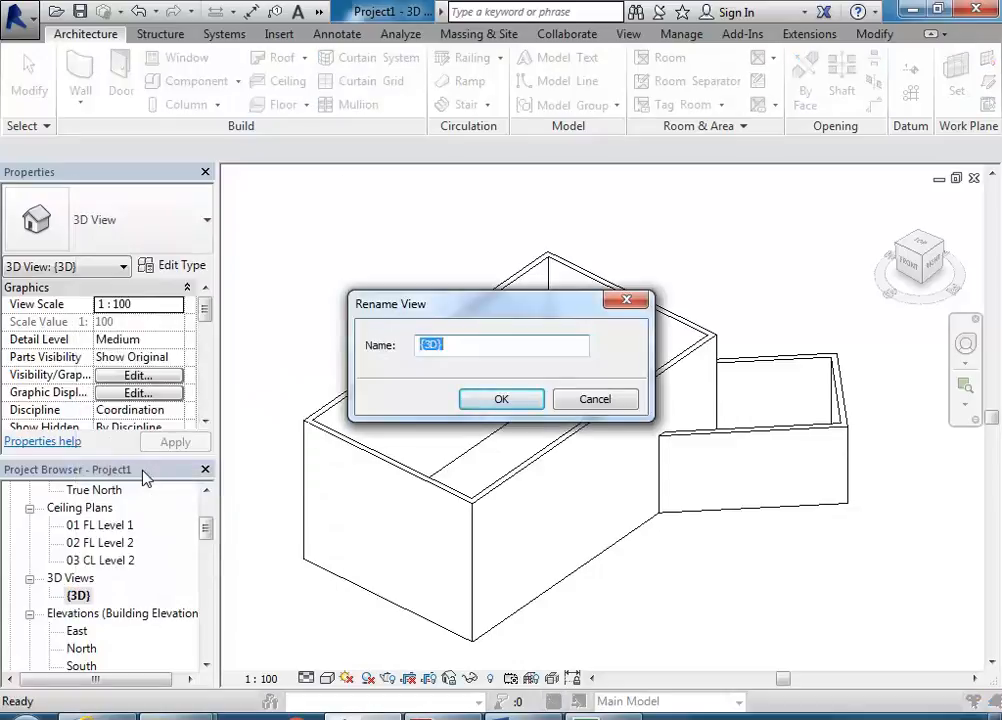
{"action": "type", "text": "View 1"}
{"action": "left_click", "coordinate": [502, 400]}
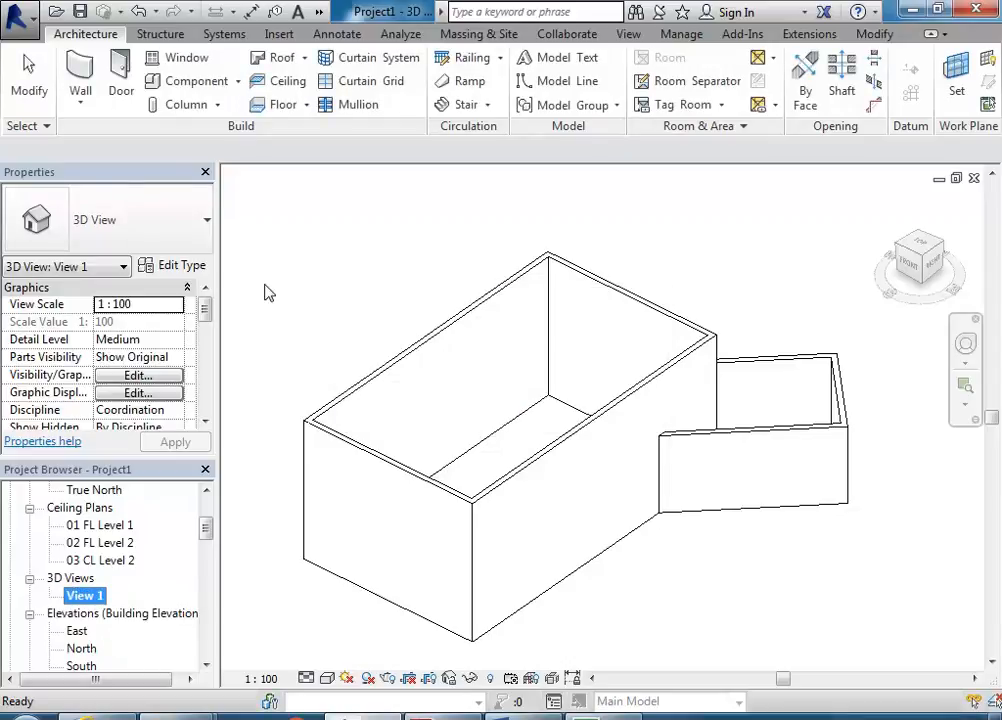
Step: Create another default 3D view of the building and rename it to View 2
{"action": "left_click", "coordinate": [319, 12]}
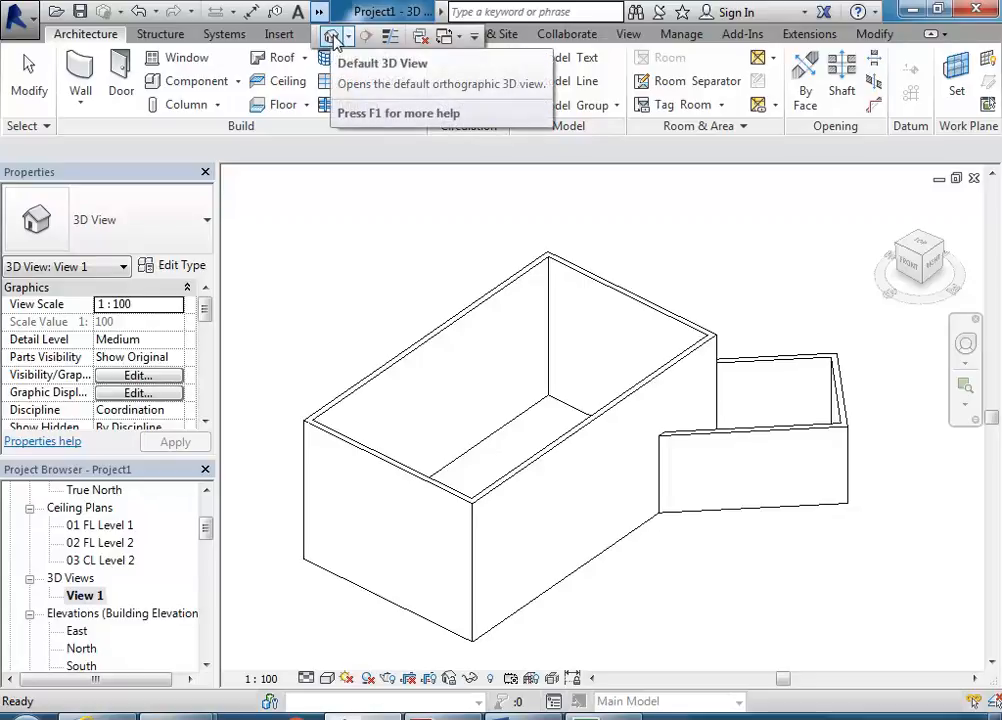
{"action": "left_click", "coordinate": [333, 40]}
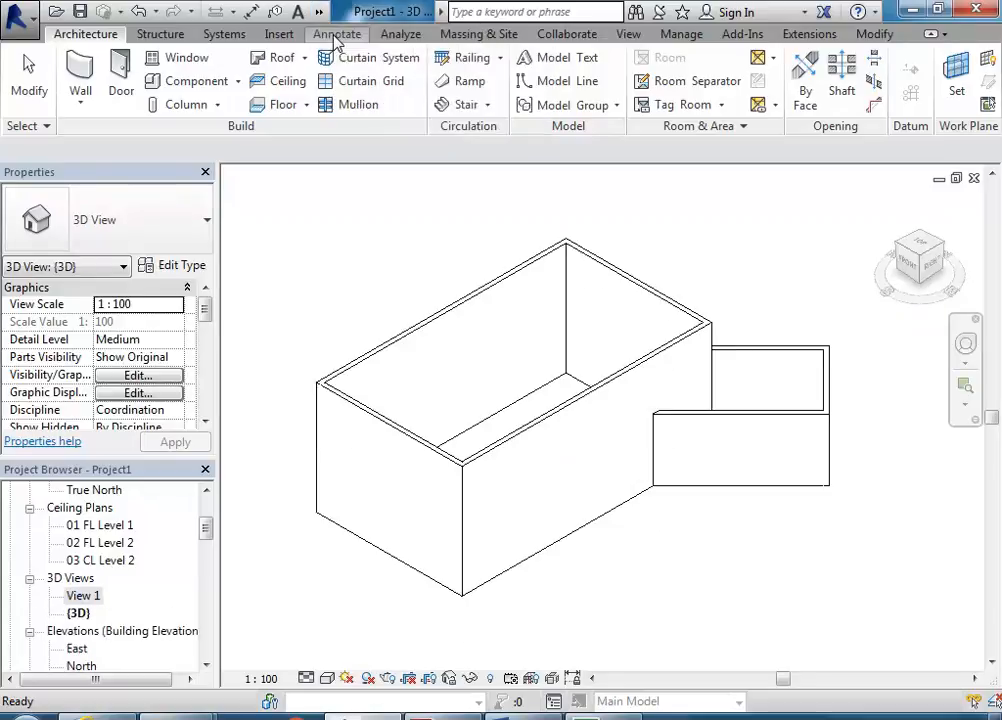
{"action": "left_click", "coordinate": [78, 614]}
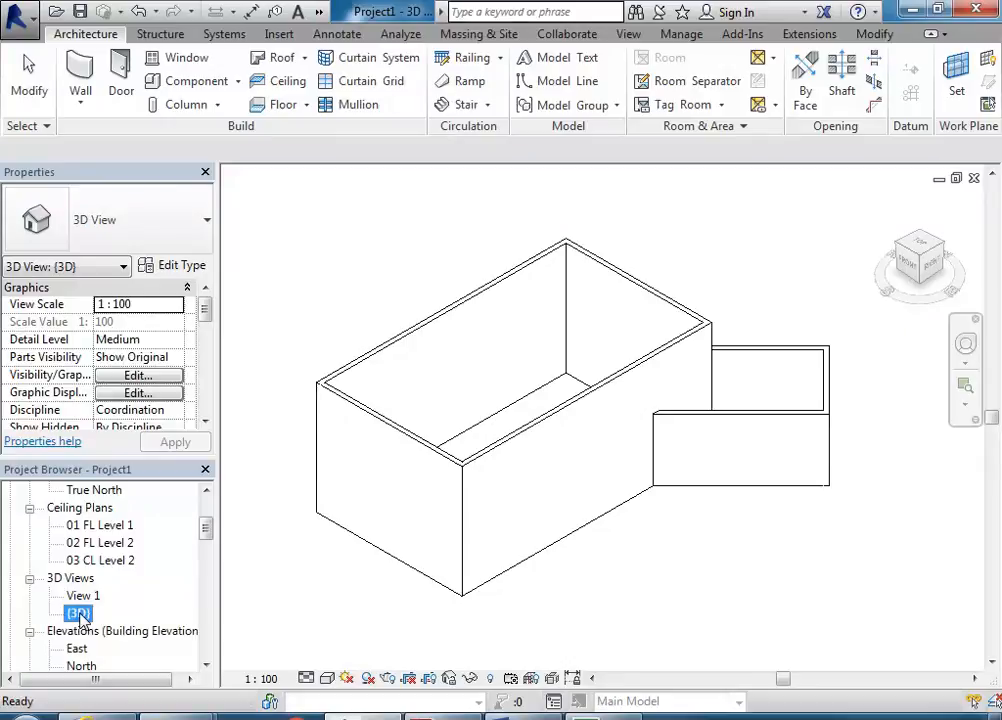
{"action": "left_click", "coordinate": [347, 289]}
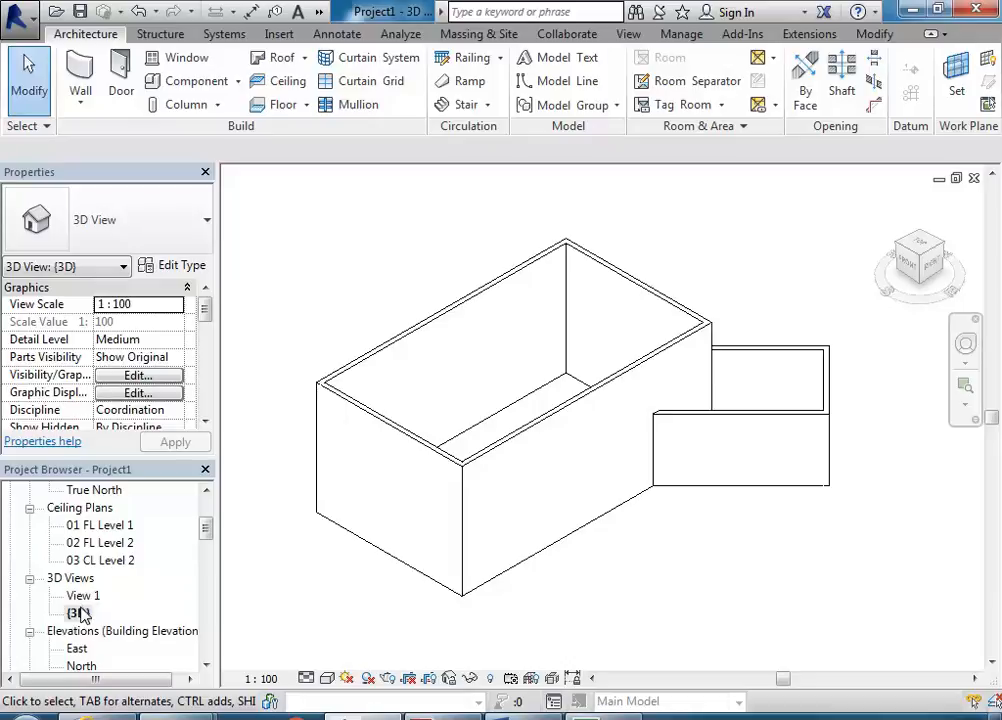
{"action": "right_click", "coordinate": [77, 612]}
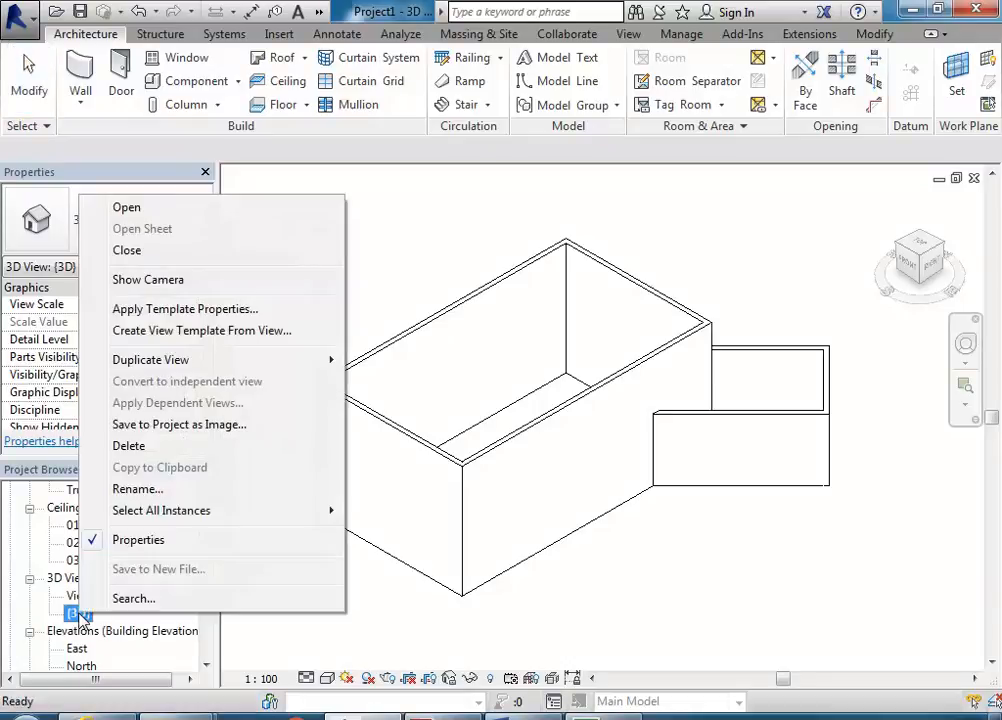
{"action": "left_click", "coordinate": [127, 489]}
{"action": "type", "text": "View 2"}
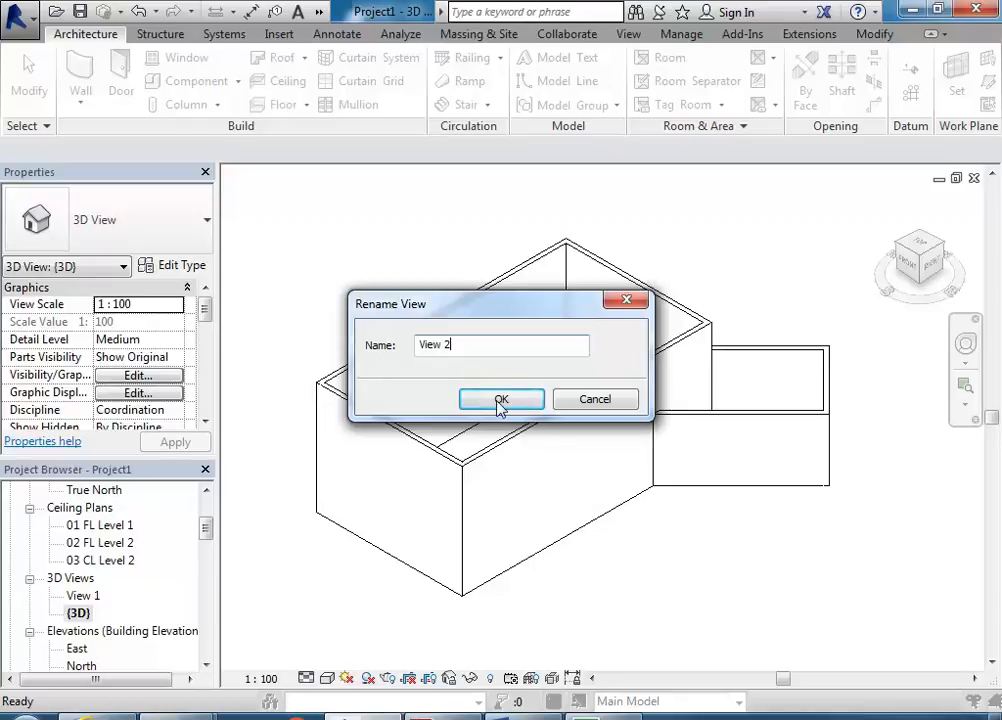
{"action": "left_click", "coordinate": [503, 402]}
Step: Orbit View 2 to an elevated angle facing the left side of the building, with the small extension behind
{"action": "middle_click_drag", "start_coordinate": [286, 313], "coordinate": [340, 300], "text": "shift"}
{"action": "middle_click_drag", "start_coordinate": [541, 403], "coordinate": [505, 403], "text": "shift"}
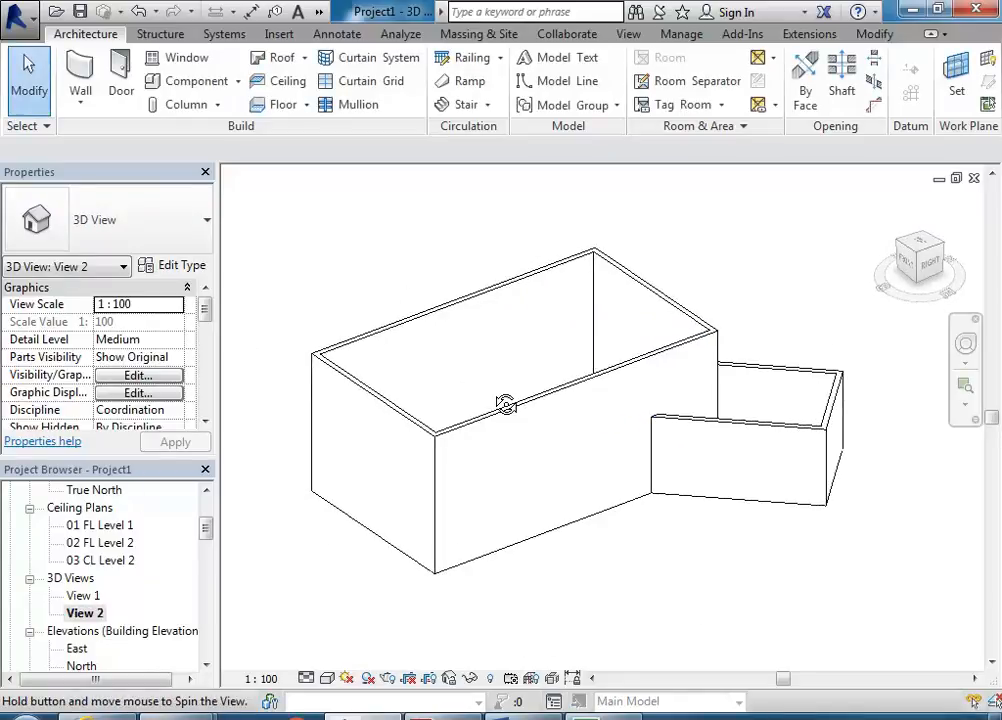
{"action": "right_click", "coordinate": [88, 612]}
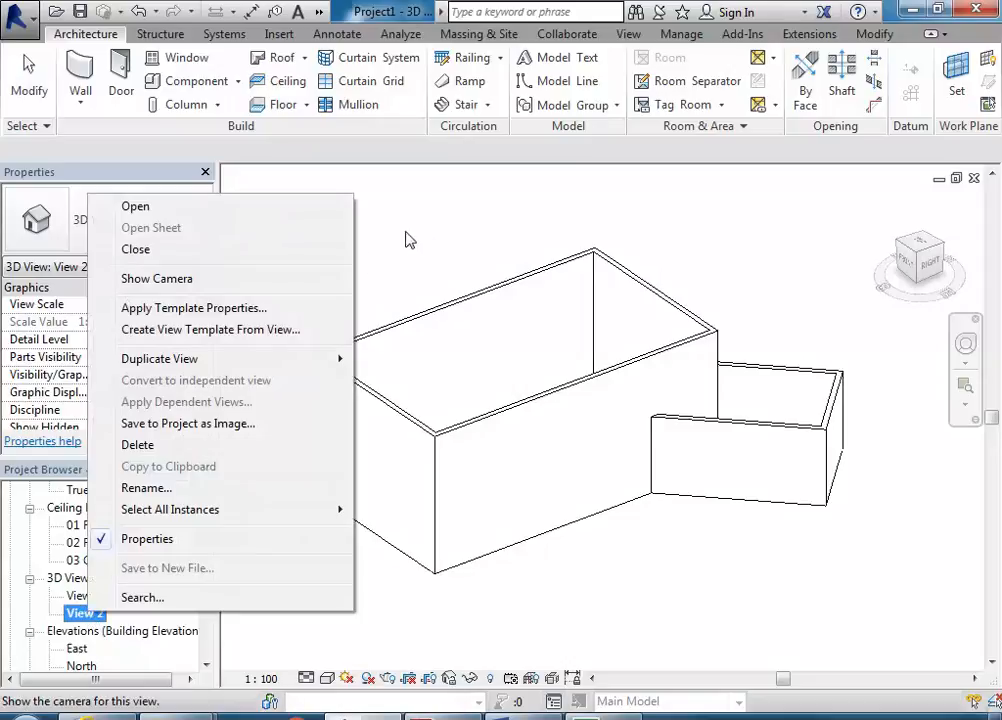
{"action": "left_click", "coordinate": [428, 245]}
{"action": "left_click", "coordinate": [318, 12]}
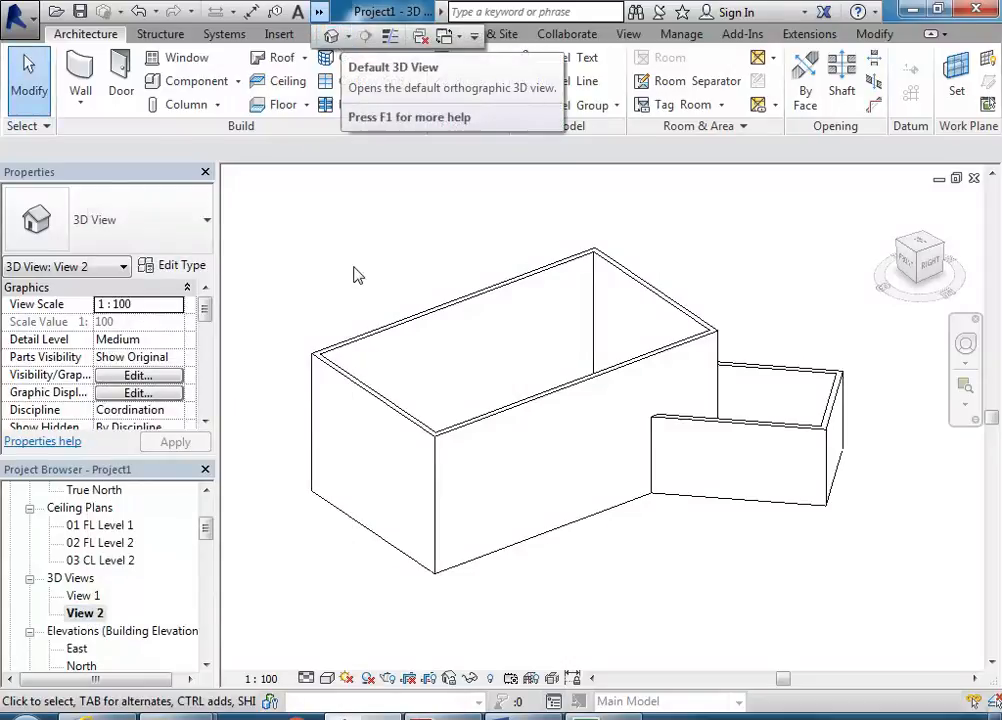
{"action": "middle_click_drag", "start_coordinate": [385, 295], "coordinate": [615, 318], "text": "shift"}
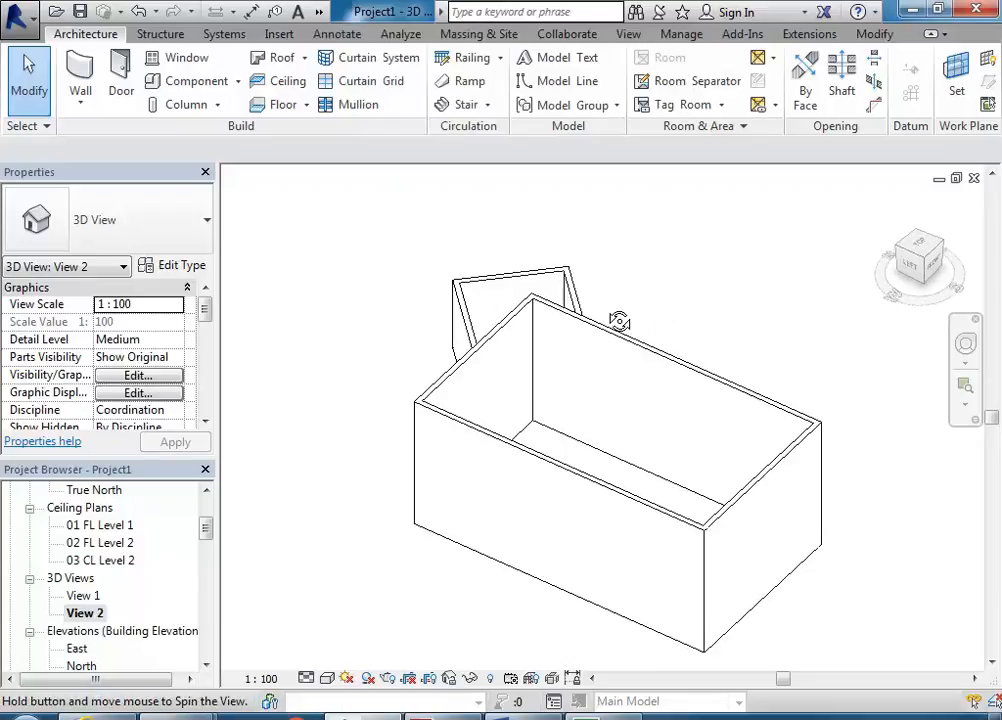
{"action": "middle_click_drag", "start_coordinate": [545, 370], "coordinate": [515, 362]}
{"action": "middle_click_drag", "start_coordinate": [637, 425], "coordinate": [653, 488], "text": "shift"}
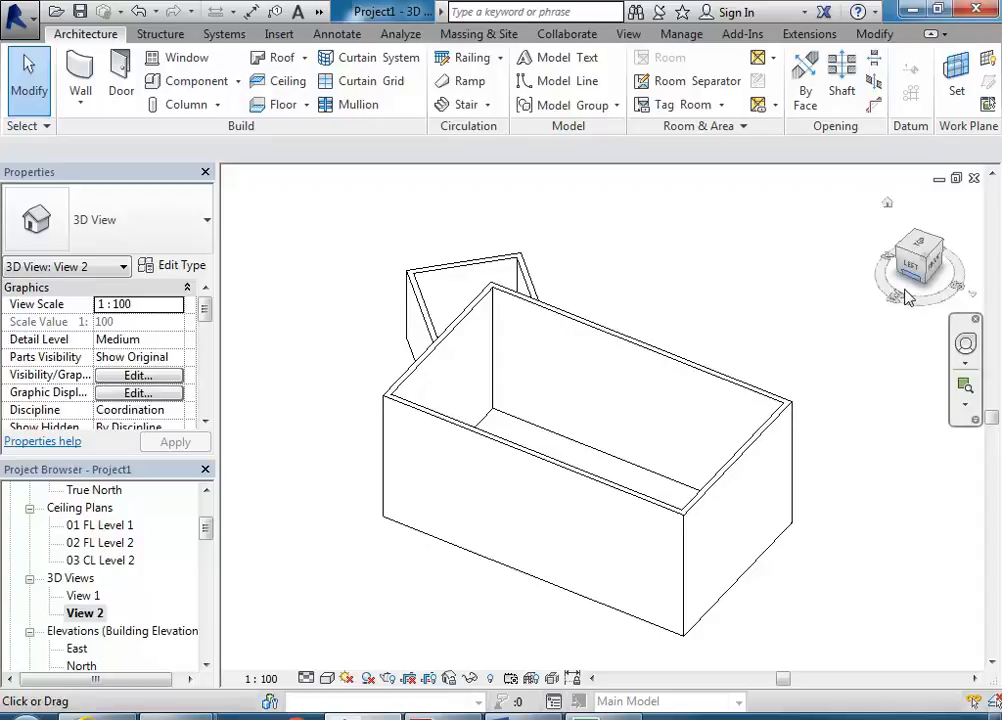
Step: Orbit View 1 to face the building's right side and compare it with View 2
{"action": "double_click", "coordinate": [83, 595]}
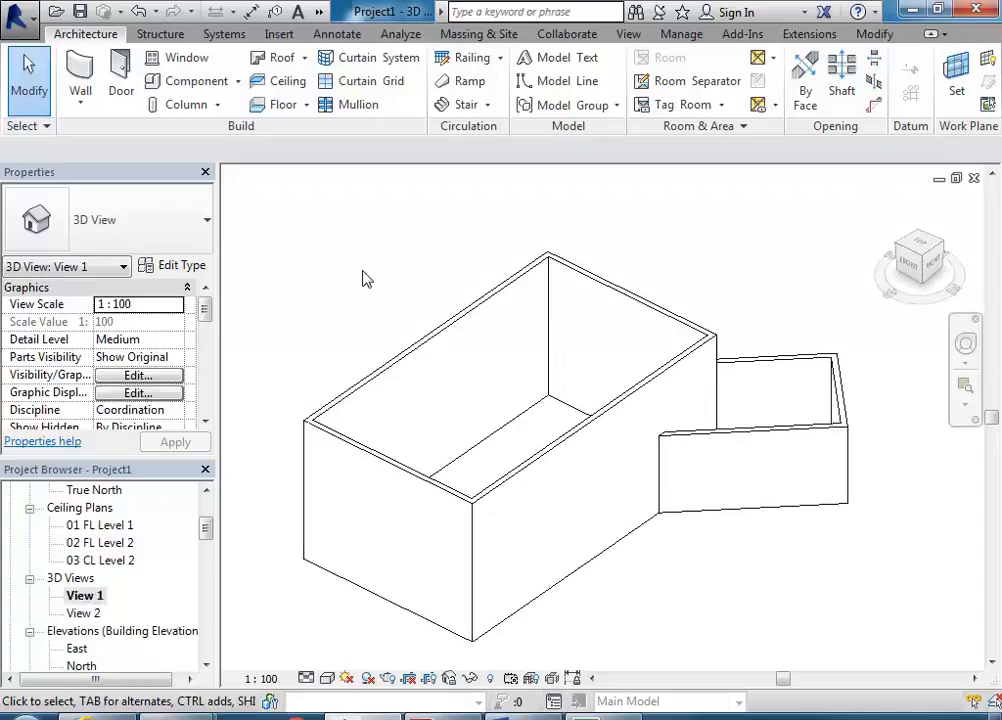
{"action": "middle_click_drag", "start_coordinate": [783, 559], "coordinate": [555, 562], "text": "shift"}
{"action": "double_click", "coordinate": [84, 614]}
{"action": "double_click", "coordinate": [84, 596]}
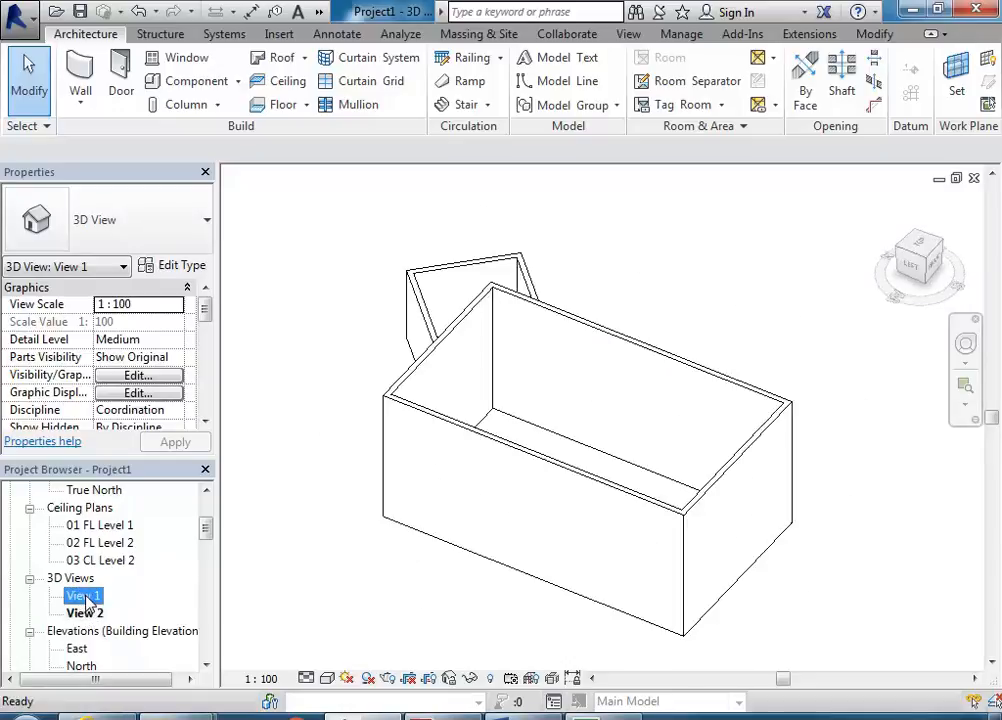
{"action": "double_click", "coordinate": [84, 613]}
{"action": "double_click", "coordinate": [85, 597]}
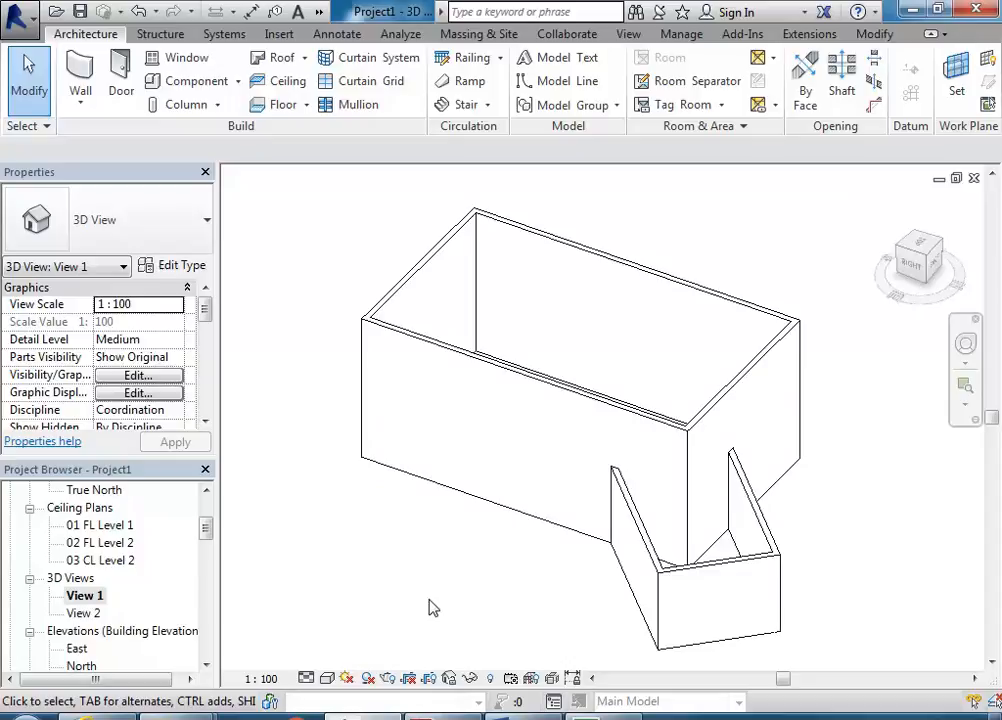
Step: Display View 1 in the Wireframe visual style, inspect the model, and return it to Hidden Line
{"action": "left_click", "coordinate": [328, 678]}
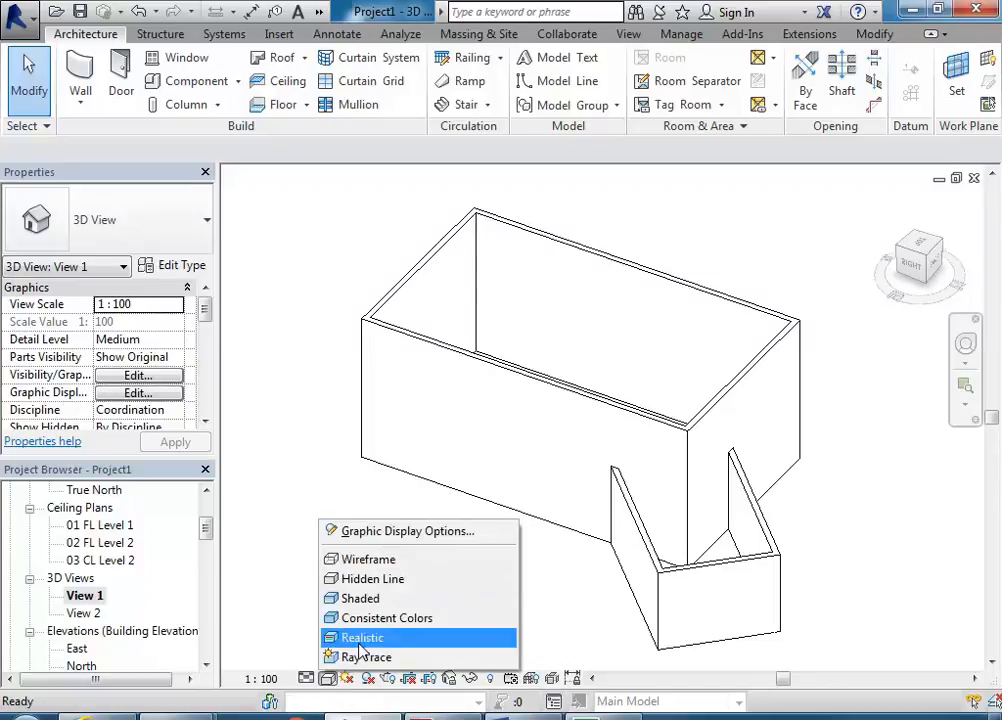
{"action": "left_click", "coordinate": [367, 560]}
{"action": "middle_click_drag", "start_coordinate": [360, 564], "coordinate": [346, 485], "text": "shift"}
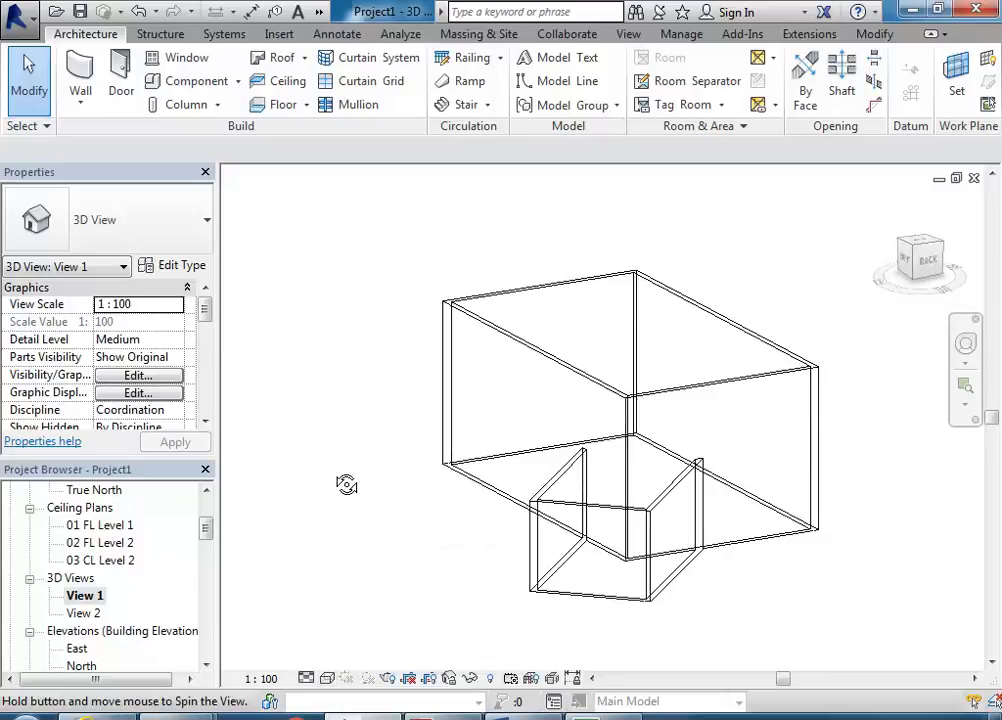
{"action": "left_click", "coordinate": [327, 678]}
{"action": "left_click", "coordinate": [357, 580]}
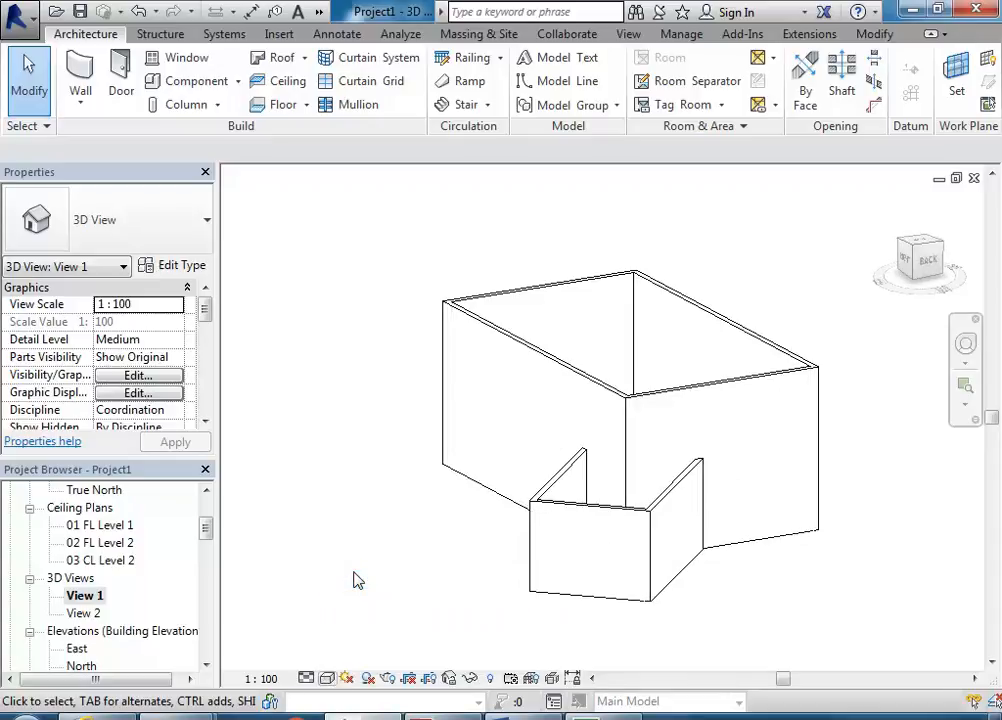
Step: Try the Shaded and Consistent Colors visual styles on View 1
{"action": "left_click", "coordinate": [327, 678]}
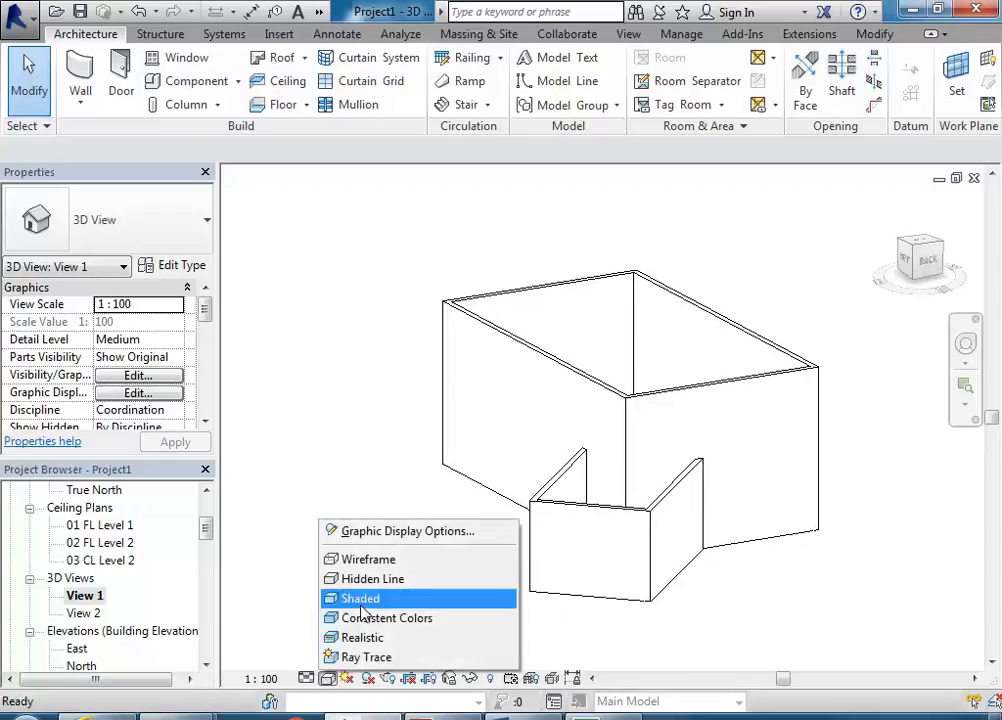
{"action": "left_click", "coordinate": [361, 600]}
{"action": "middle_click_drag", "start_coordinate": [351, 575], "coordinate": [424, 605], "text": "shift"}
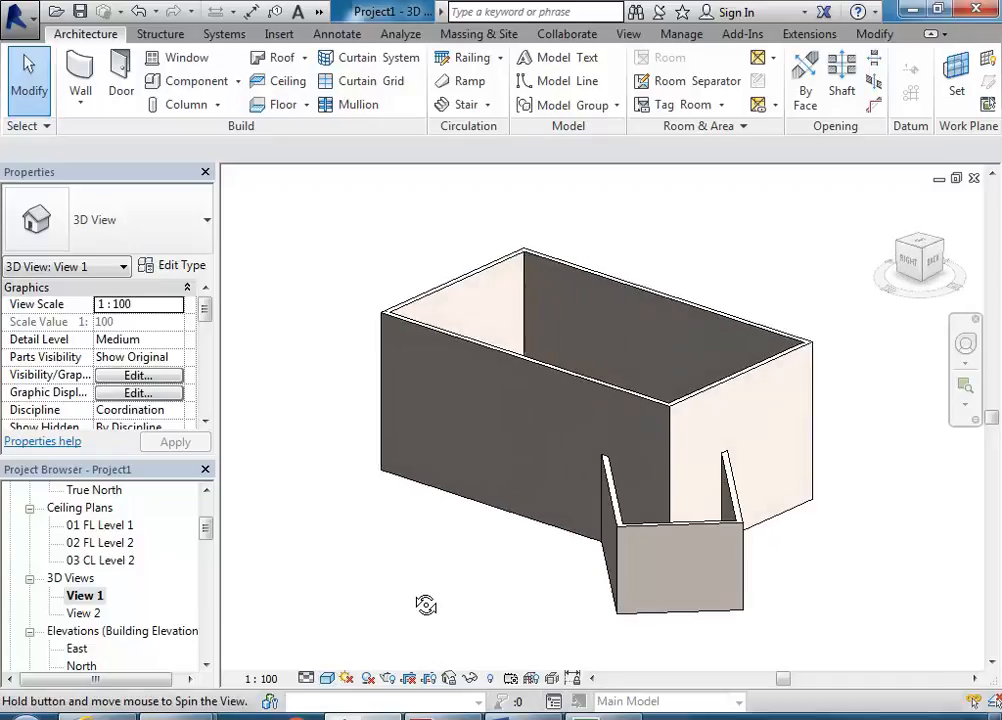
{"action": "left_click", "coordinate": [327, 678]}
{"action": "left_click", "coordinate": [349, 620]}
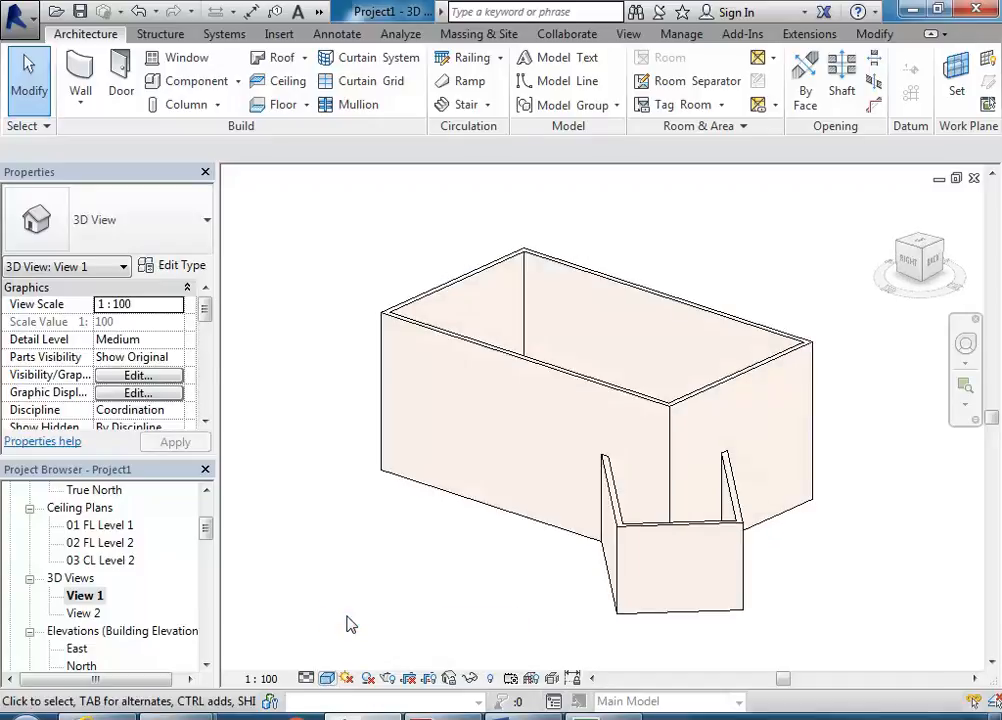
Step: Switch View 1 back to Shaded and inspect the wall shading from different angles
{"action": "left_click", "coordinate": [327, 678]}
{"action": "left_click", "coordinate": [365, 598]}
{"action": "middle_click_drag", "start_coordinate": [389, 567], "coordinate": [743, 430], "text": "shift"}
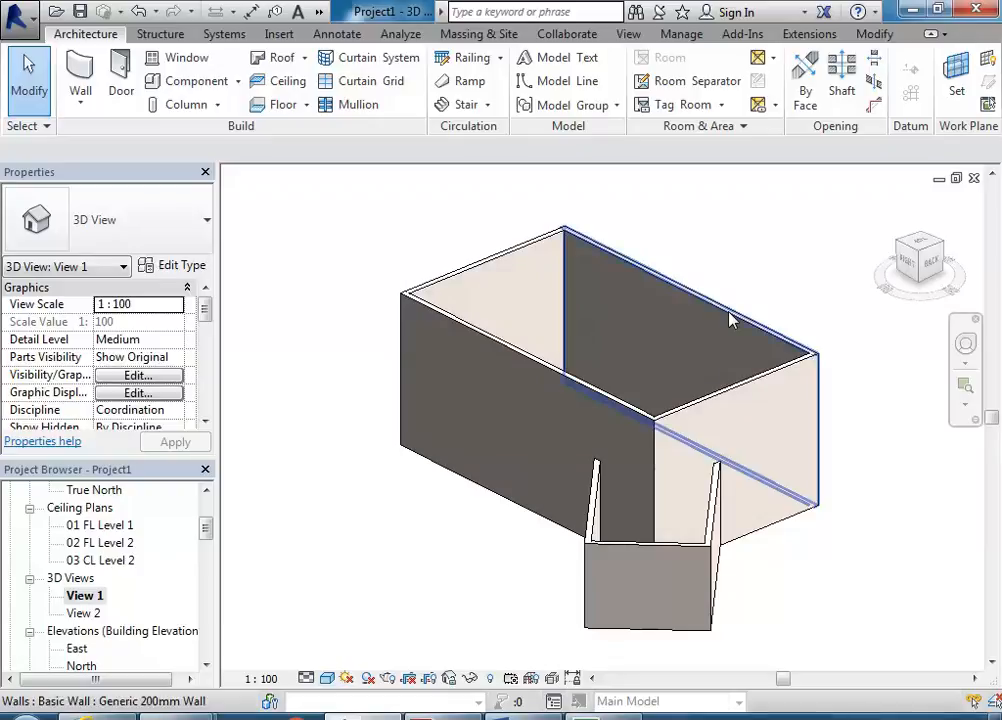
{"action": "middle_click_drag", "start_coordinate": [603, 404], "coordinate": [418, 570], "text": "shift"}
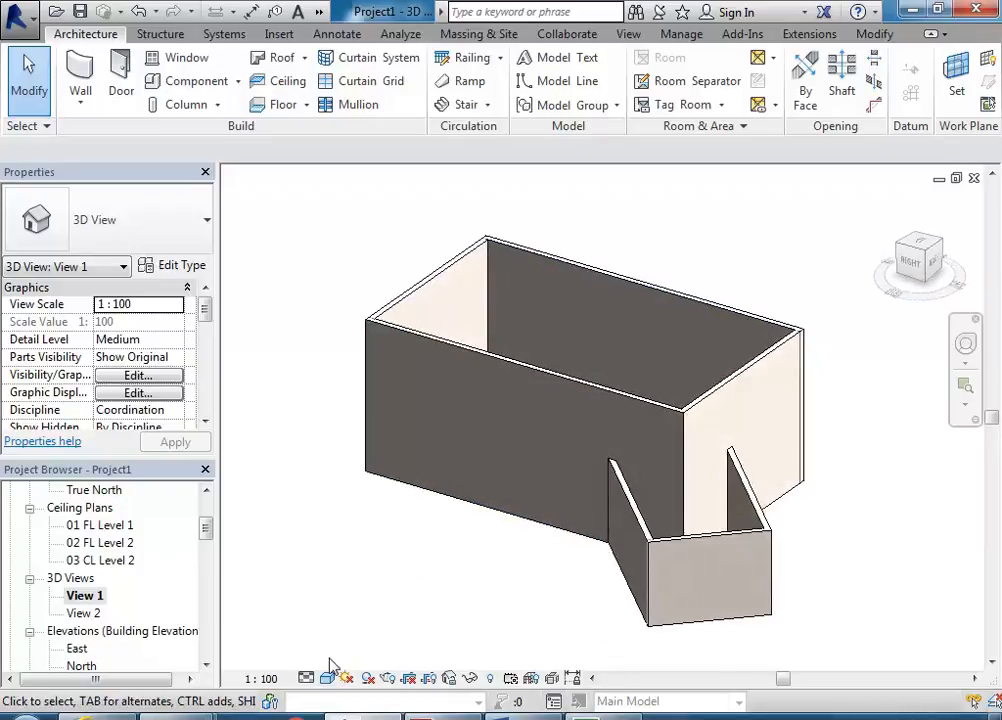
Step: Inspect View 1 in Consistent Colors and set its visual style to Realistic
{"action": "left_click", "coordinate": [327, 678]}
{"action": "left_click", "coordinate": [367, 619]}
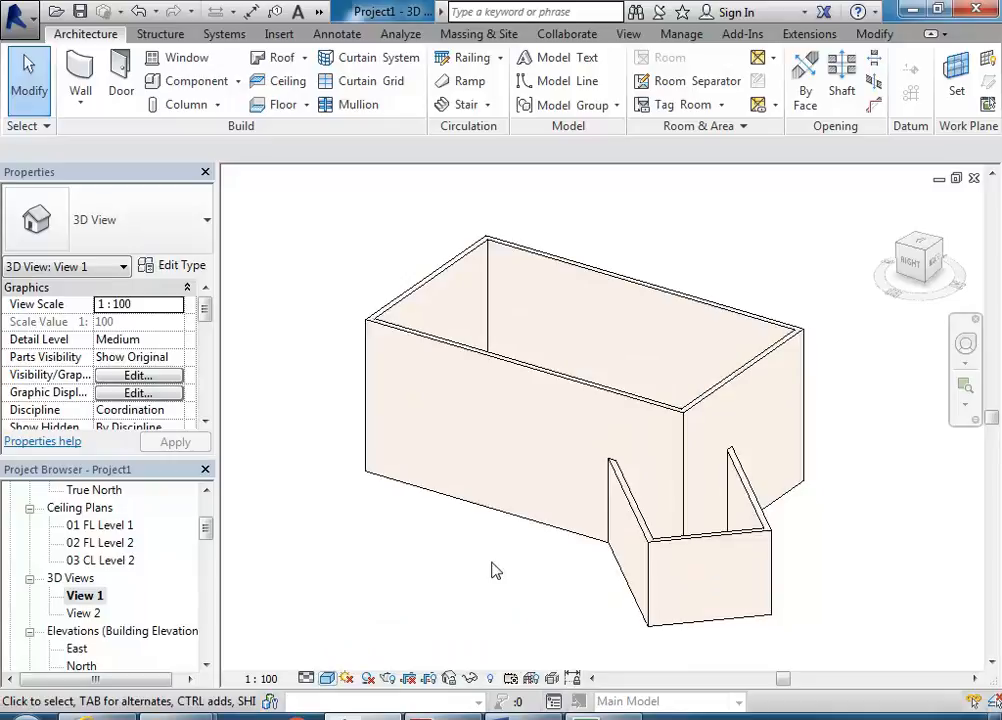
{"action": "middle_click_drag", "start_coordinate": [530, 443], "coordinate": [487, 487], "text": "shift"}
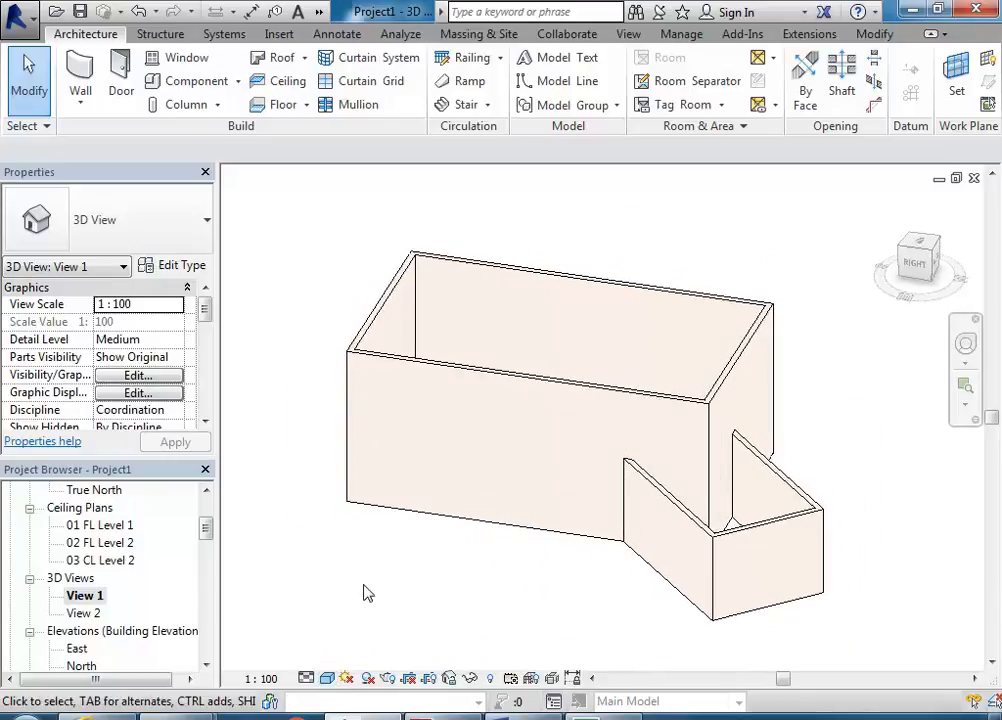
{"action": "left_click", "coordinate": [327, 678]}
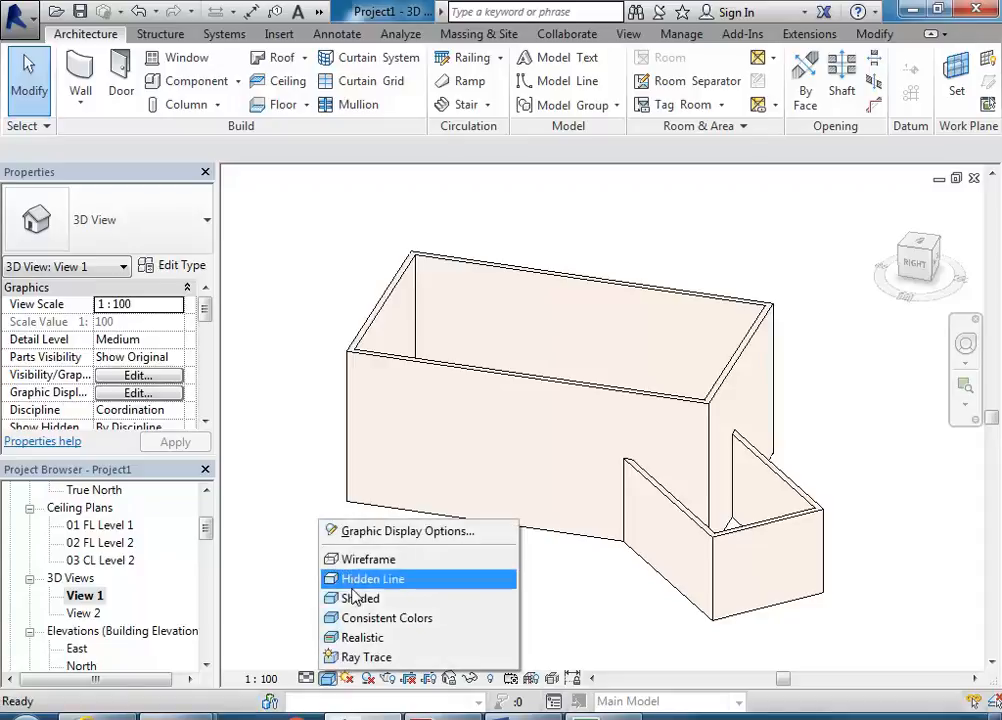
{"action": "left_click", "coordinate": [353, 641]}
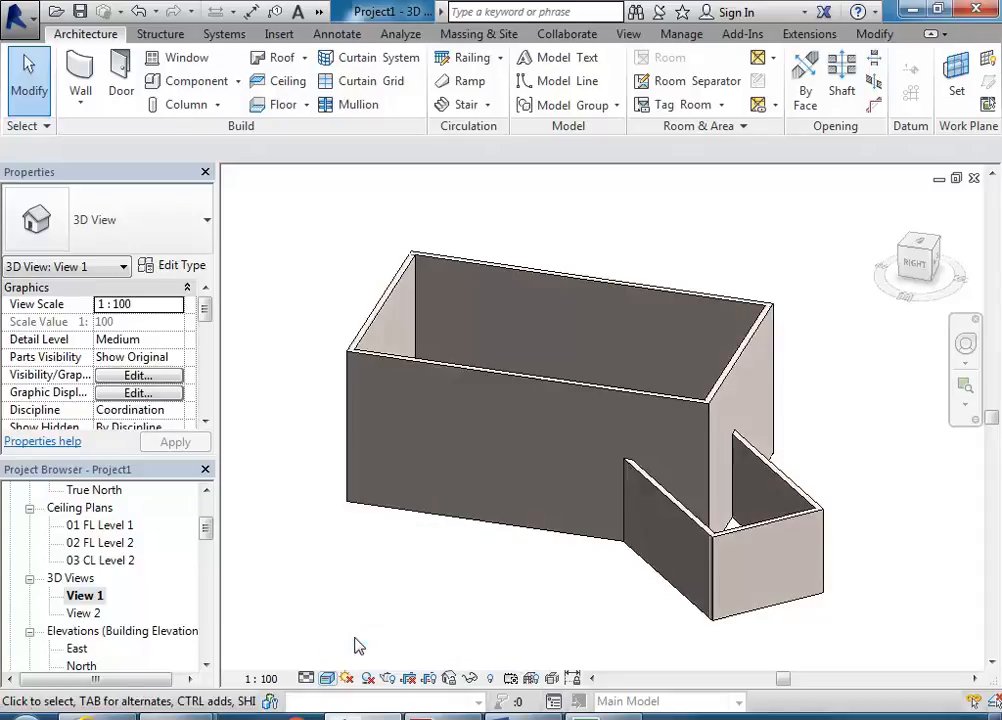
Step: Display View 1 in the Ray Trace visual style and inspect the rendered walls from several sides
{"action": "middle_click_drag", "start_coordinate": [459, 564], "coordinate": [450, 587], "text": "shift"}
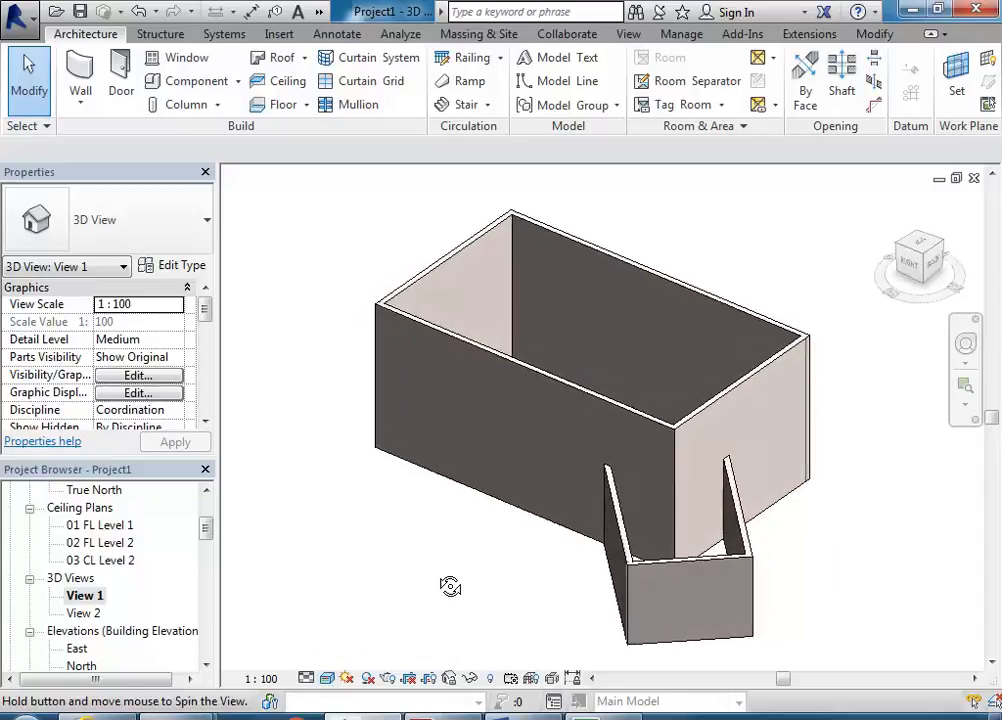
{"action": "left_click", "coordinate": [326, 680]}
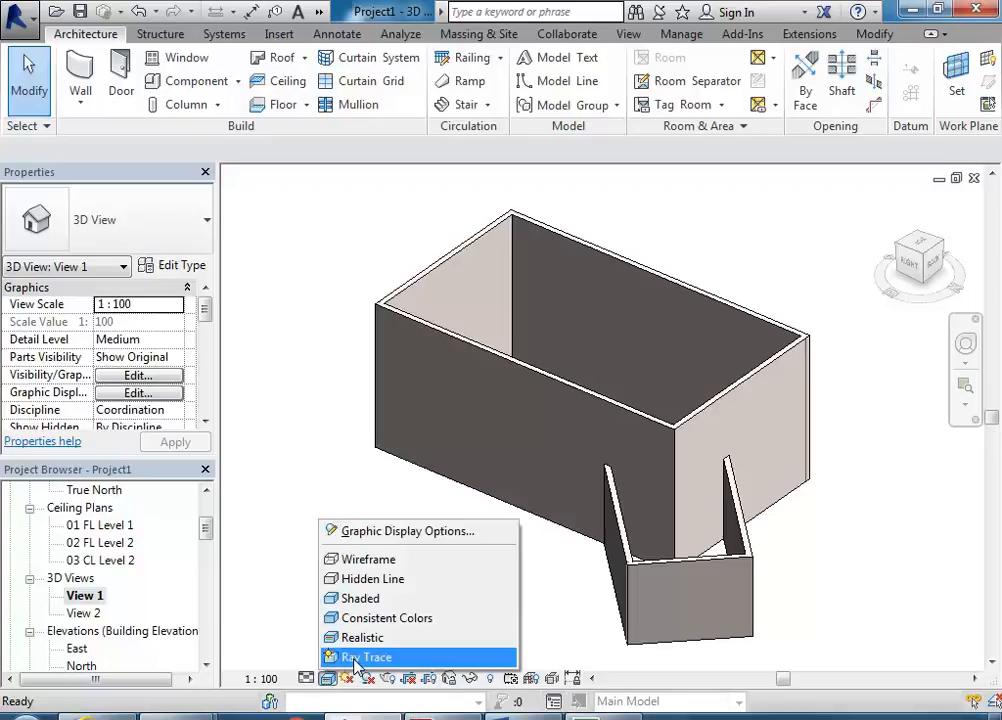
{"action": "left_click", "coordinate": [355, 658]}
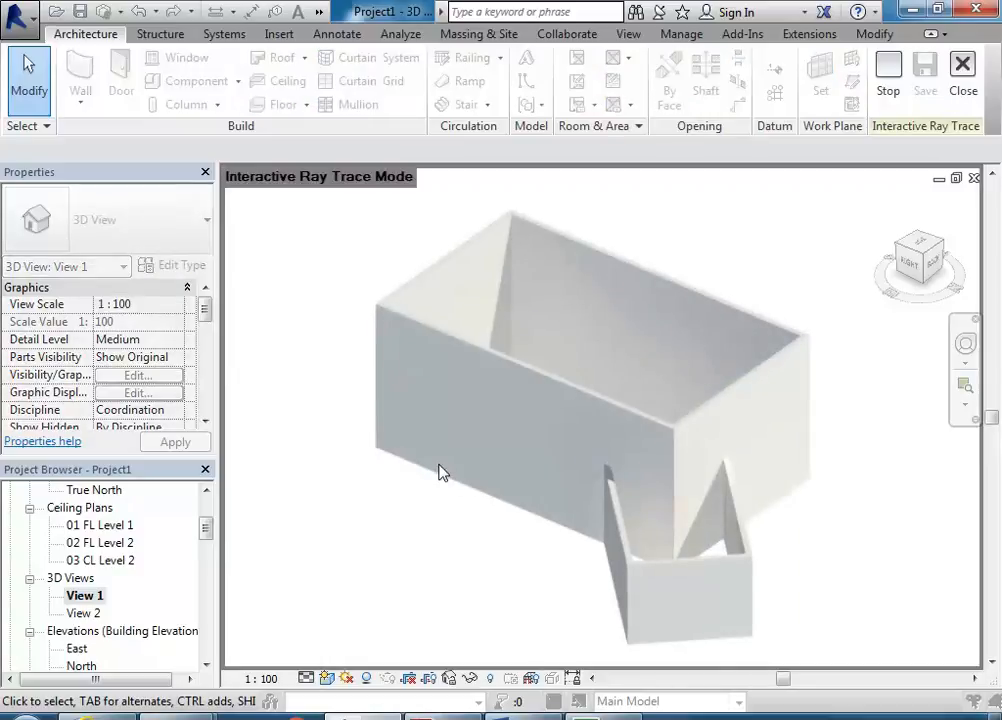
{"action": "mouse_move", "coordinate": [442, 472]}
{"action": "middle_mouse_down", "text": "shift"}
{"action": "mouse_move", "coordinate": [586, 503]}
{"action": "mouse_move", "coordinate": [420, 477]}
{"action": "middle_mouse_up", "text": "shift"}
{"action": "mouse_move", "coordinate": [518, 490]}
{"action": "middle_mouse_down", "text": "shift"}
{"action": "mouse_move", "coordinate": [650, 460]}
{"action": "mouse_move", "coordinate": [423, 465]}
{"action": "middle_mouse_up", "text": "shift"}
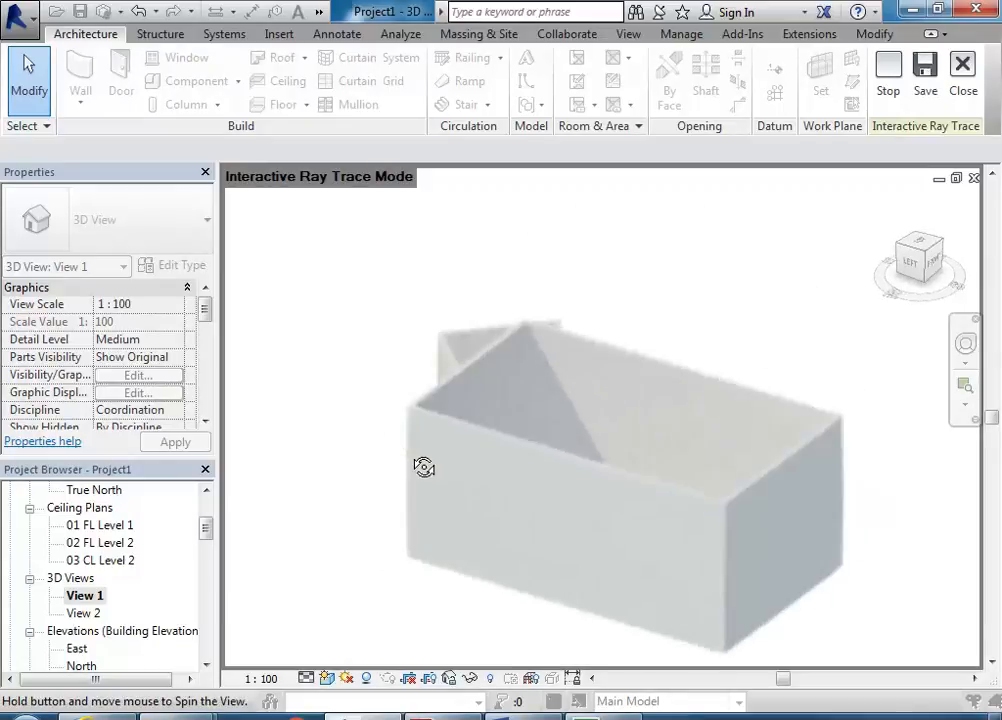
{"action": "middle_click_drag", "start_coordinate": [700, 478], "coordinate": [540, 505], "text": "shift"}
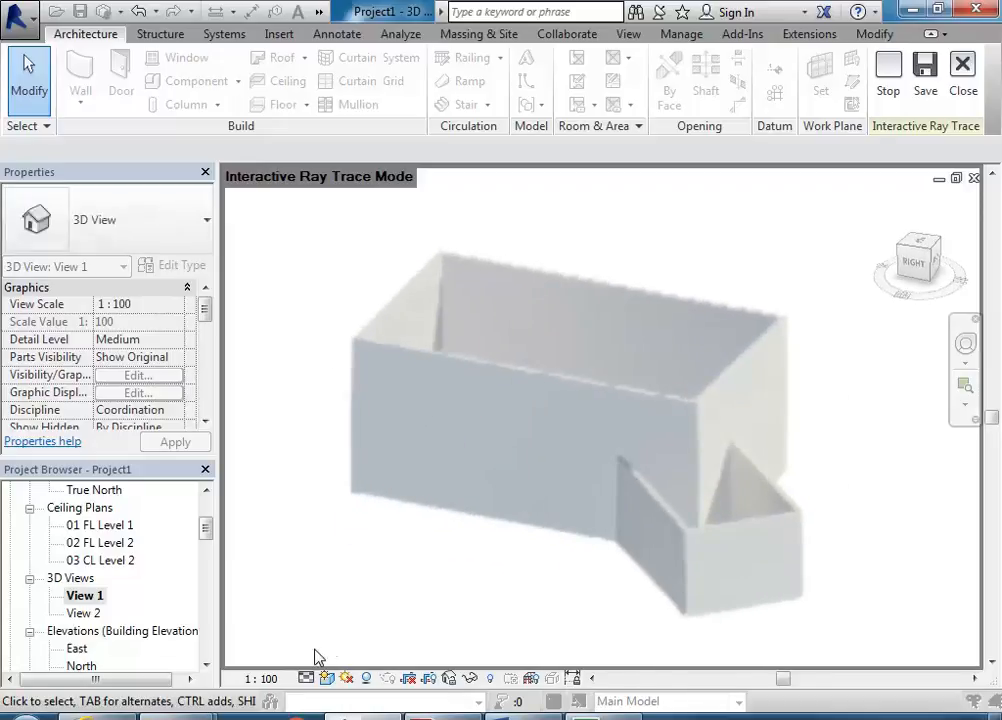
Step: Set View 1 to Consistent Colors and enable sketchy lines with Jitter 1 and Extension 2
{"action": "left_click", "coordinate": [328, 683]}
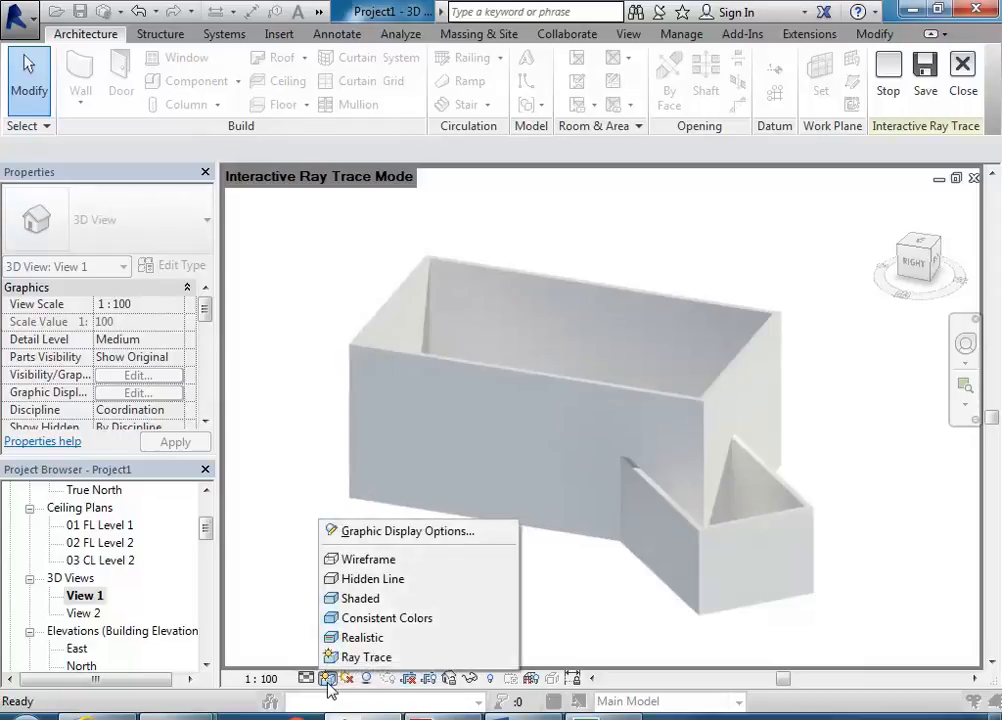
{"action": "left_click", "coordinate": [352, 620]}
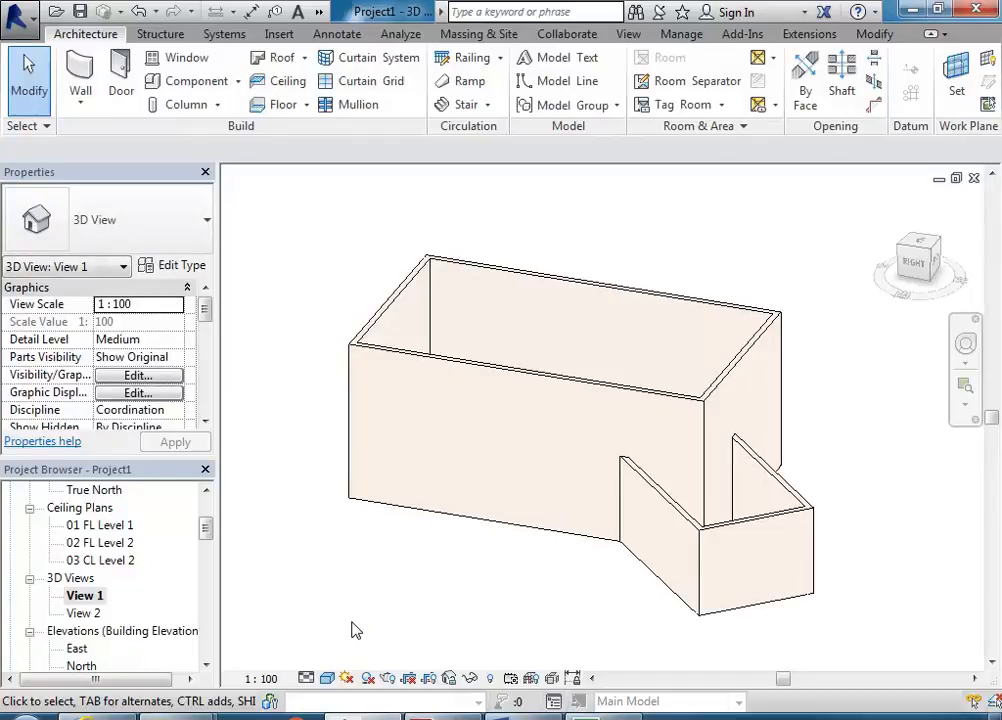
{"action": "left_click", "coordinate": [328, 683]}
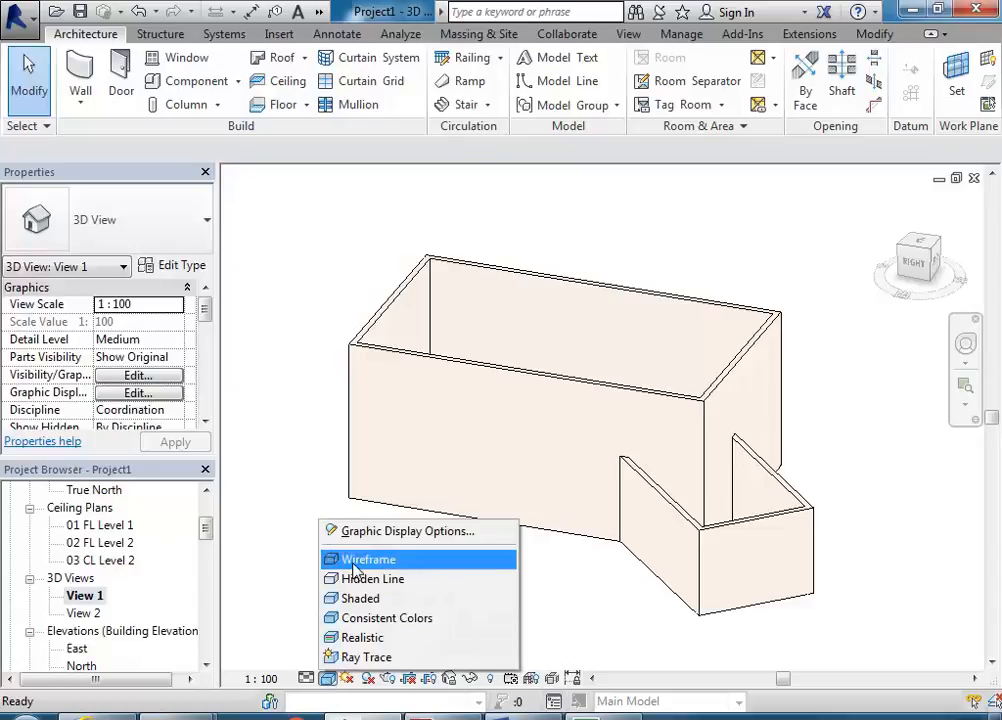
{"action": "left_click", "coordinate": [397, 535]}
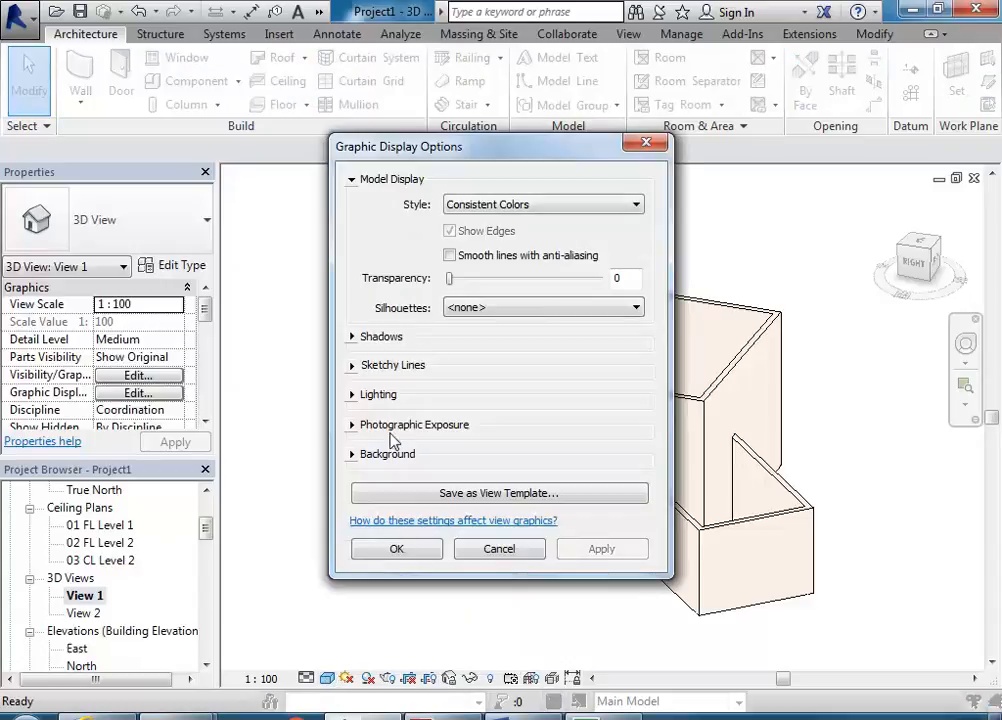
{"action": "left_click", "coordinate": [351, 370]}
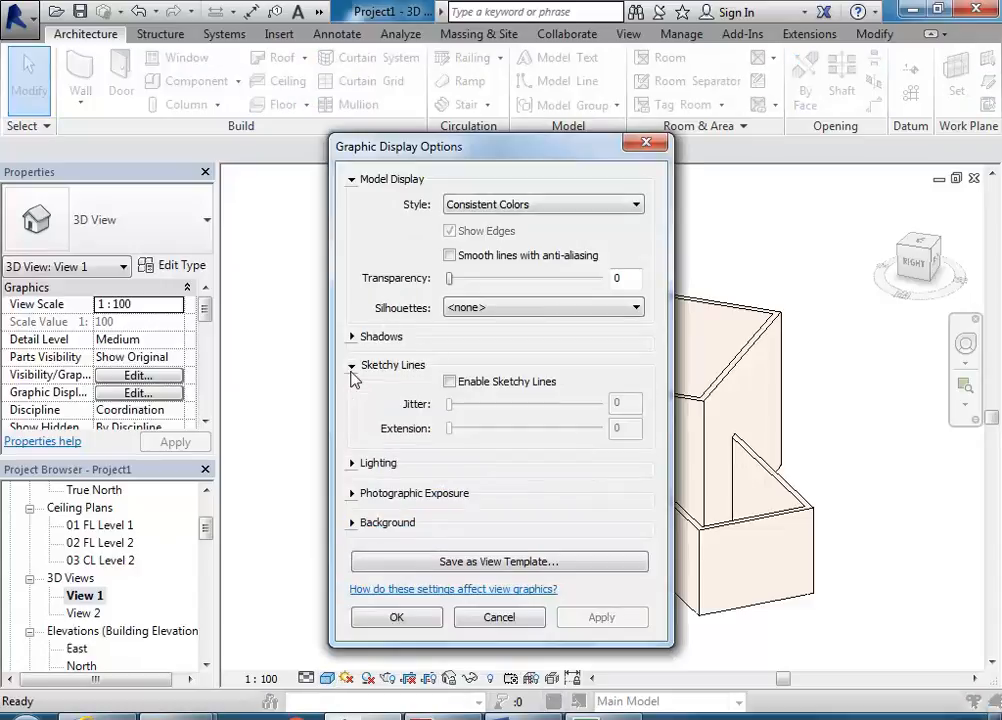
{"action": "left_click", "coordinate": [449, 381]}
{"action": "left_click_drag", "start_coordinate": [450, 404], "coordinate": [479, 428]}
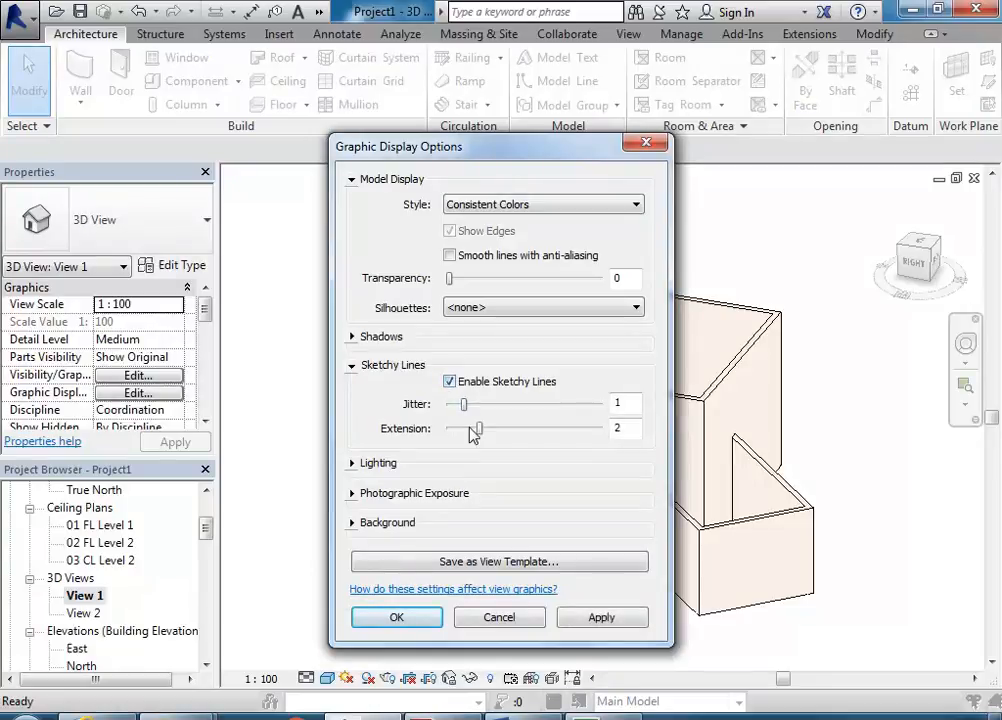
{"action": "left_click", "coordinate": [620, 624]}
{"action": "left_click", "coordinate": [423, 615]}
{"action": "scroll", "coordinate": [517, 501], "scroll_direction": "up", "scroll_amount": 2}
{"action": "middle_click_drag", "start_coordinate": [517, 501], "coordinate": [497, 506]}
{"action": "scroll", "coordinate": [497, 506], "scroll_direction": "down", "scroll_amount": 1}
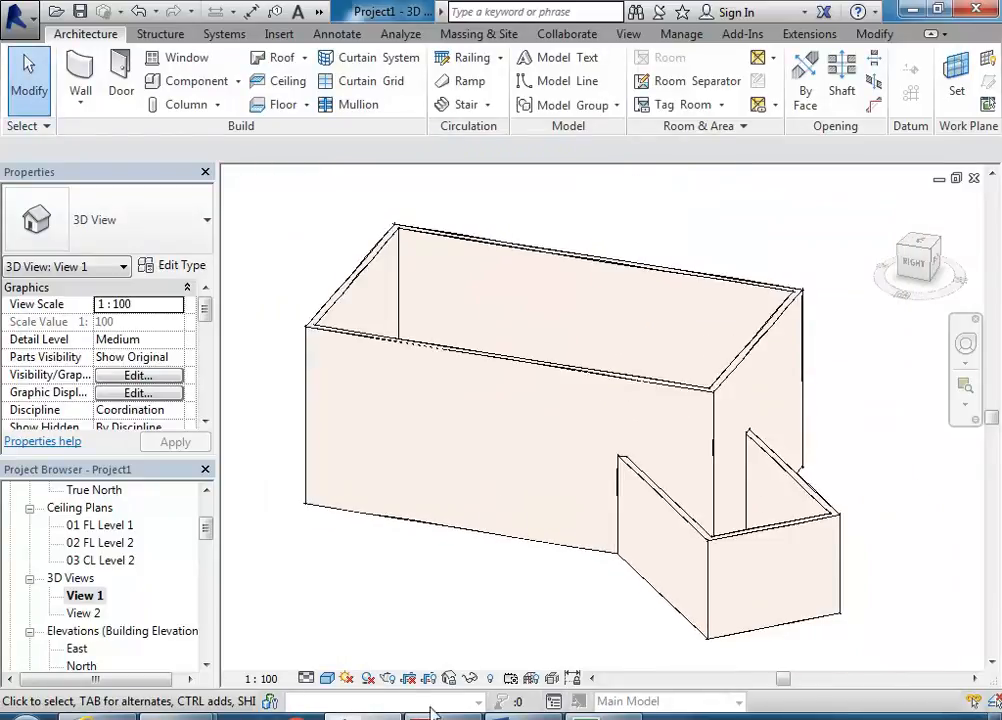
Step: Increase the sketchy lines of View 1 to Jitter 4 and Extension 6
{"action": "left_click", "coordinate": [327, 678]}
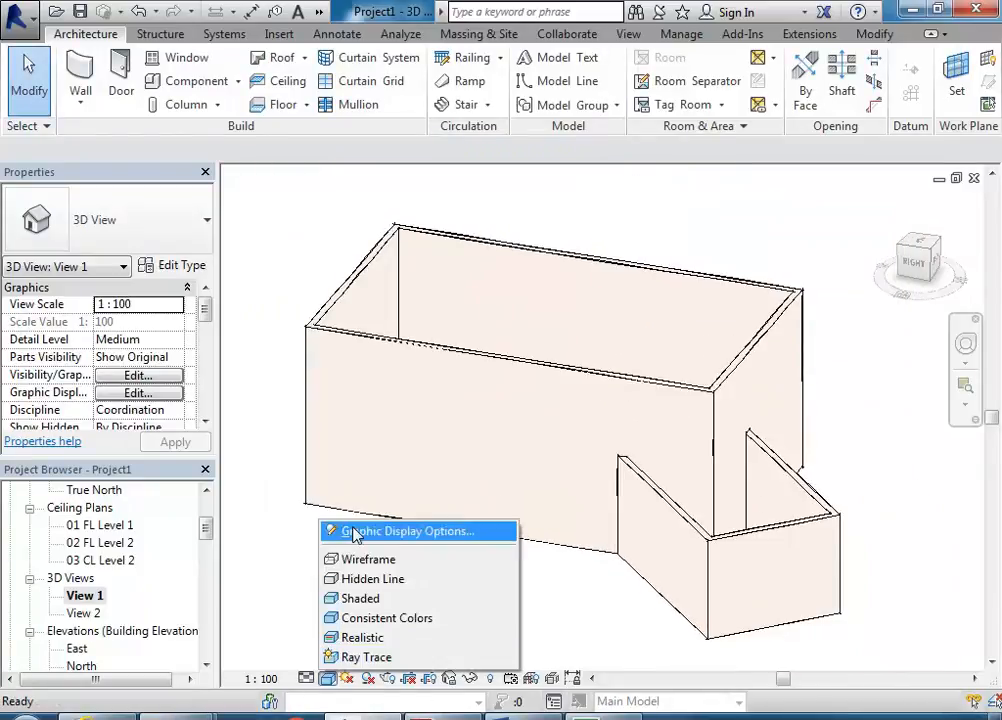
{"action": "left_click", "coordinate": [350, 530]}
{"action": "left_click", "coordinate": [353, 365]}
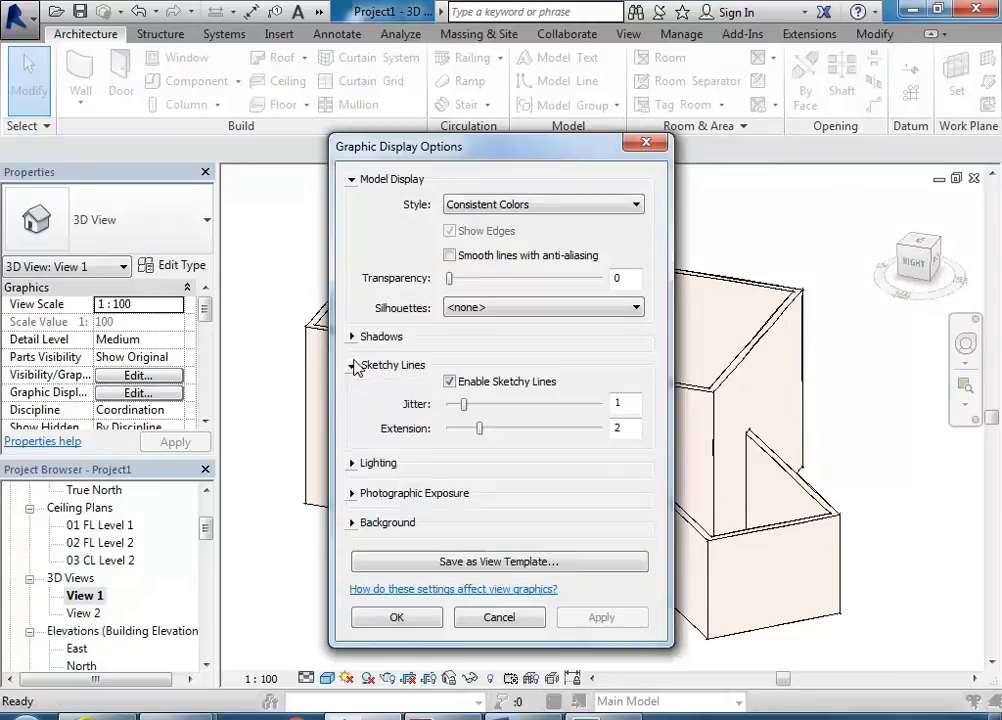
{"action": "left_click_drag", "start_coordinate": [464, 404], "coordinate": [510, 428]}
{"action": "left_click", "coordinate": [508, 404]}
{"action": "left_click", "coordinate": [528, 430]}
{"action": "left_click", "coordinate": [432, 612]}
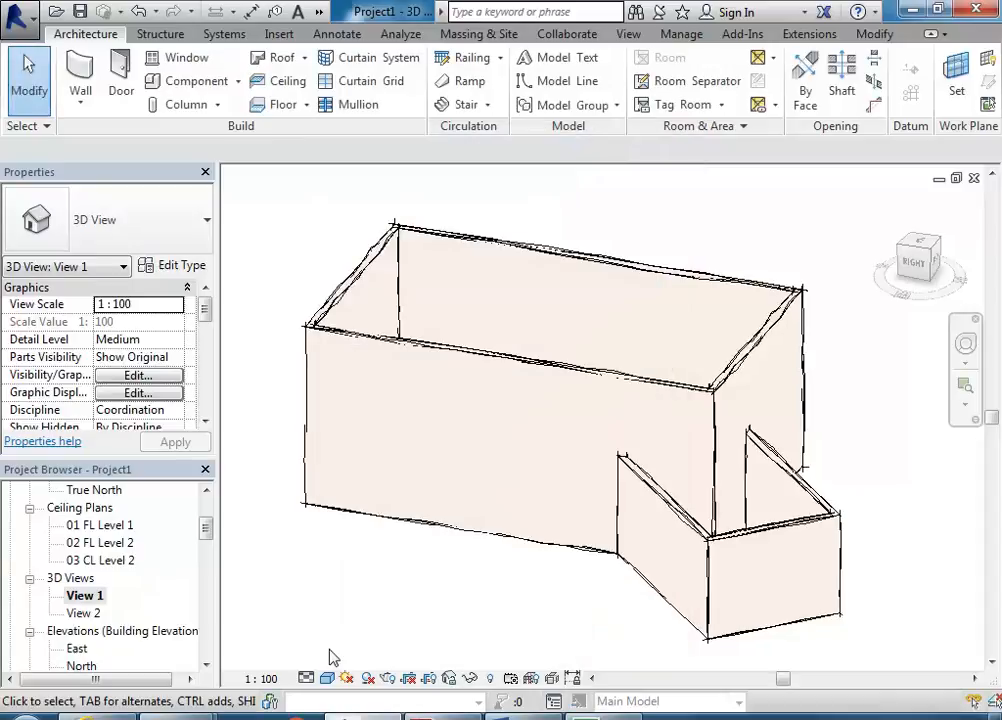
Step: Review the Sketchy Lines settings of View 1 in the graphic display options without changing them
{"action": "left_click", "coordinate": [327, 679]}
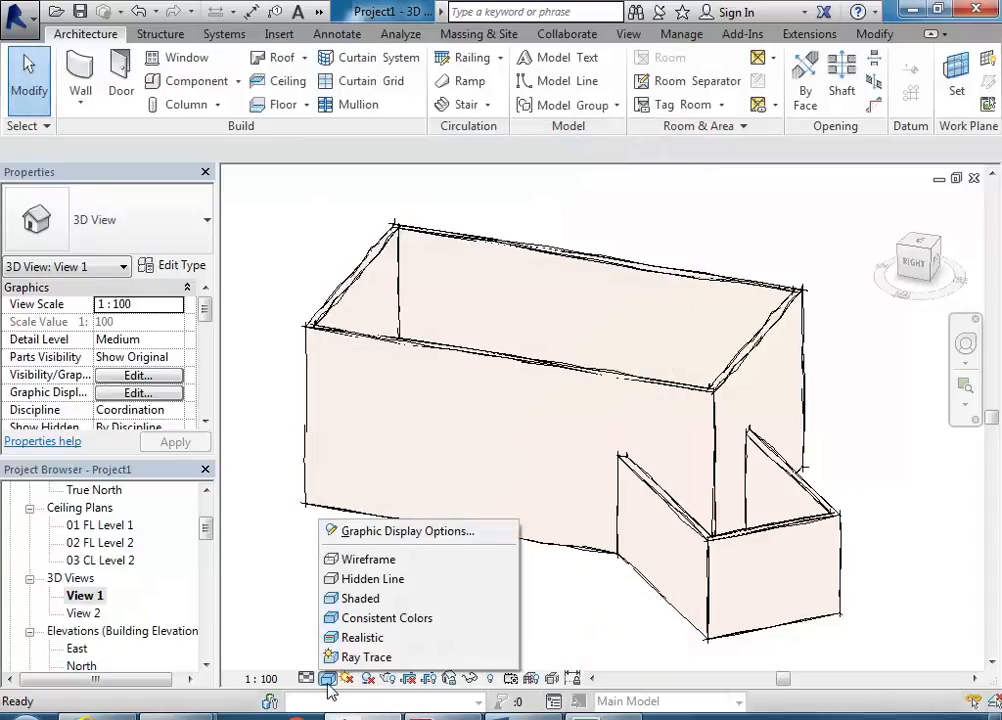
{"action": "left_click", "coordinate": [380, 541]}
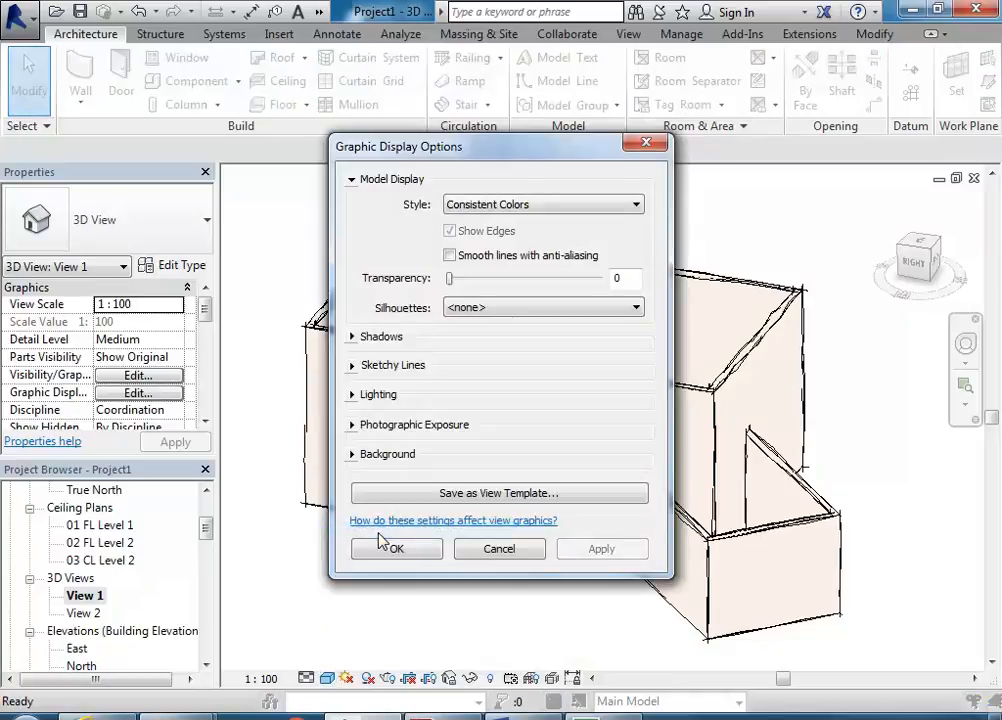
{"action": "left_click", "coordinate": [353, 366]}
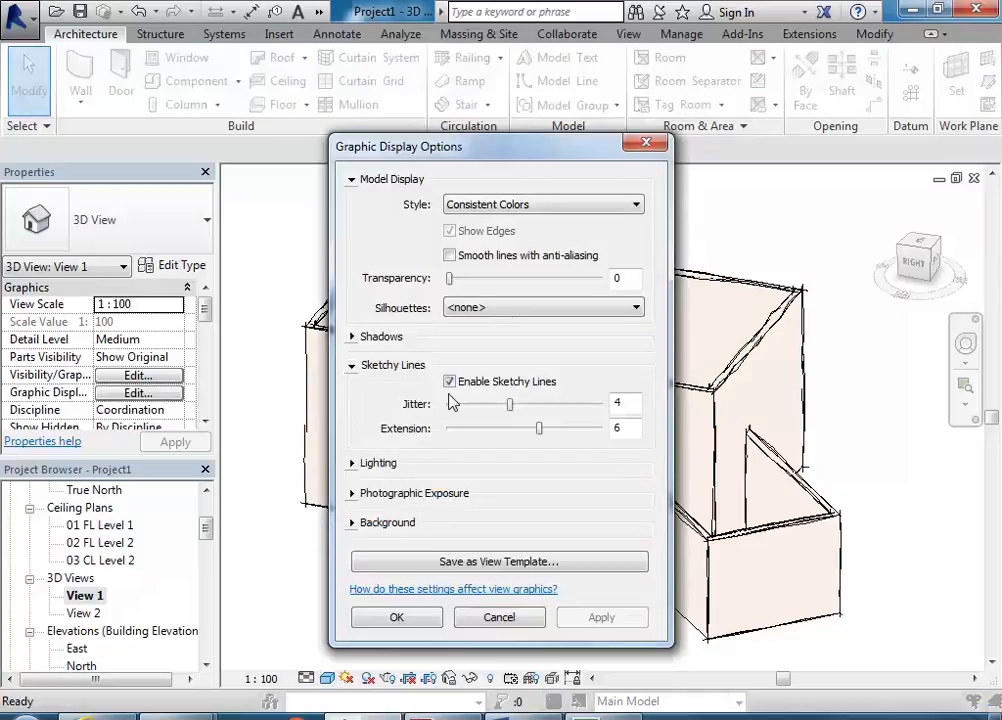
{"action": "left_click", "coordinate": [502, 618]}
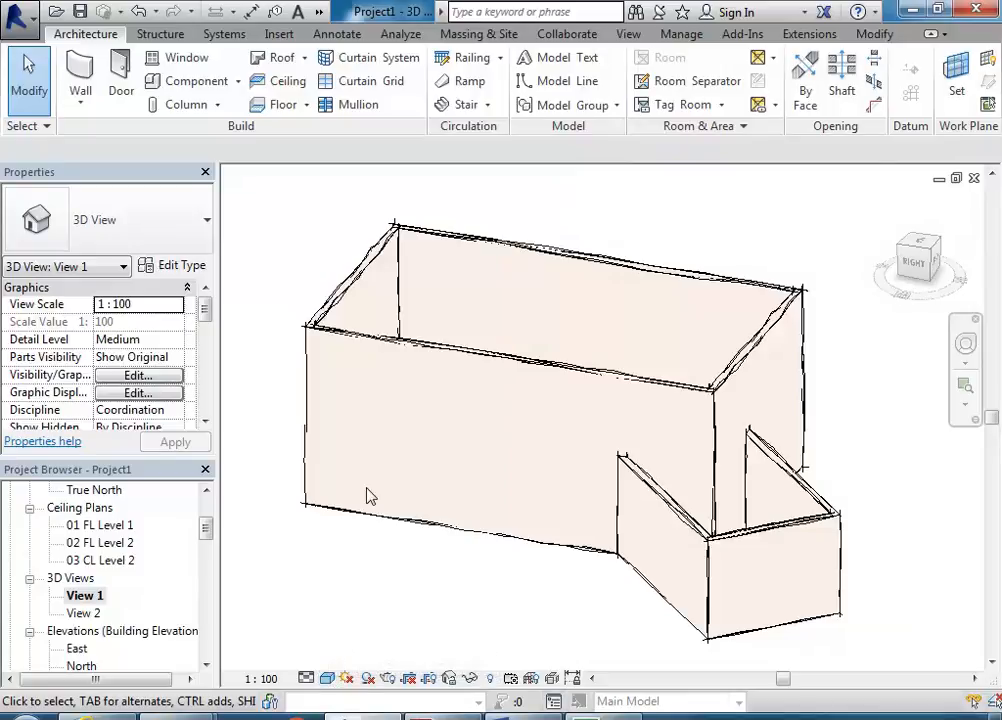
Step: Duplicate View 1 as an independent 3D view without detailing
{"action": "right_click", "coordinate": [85, 595]}
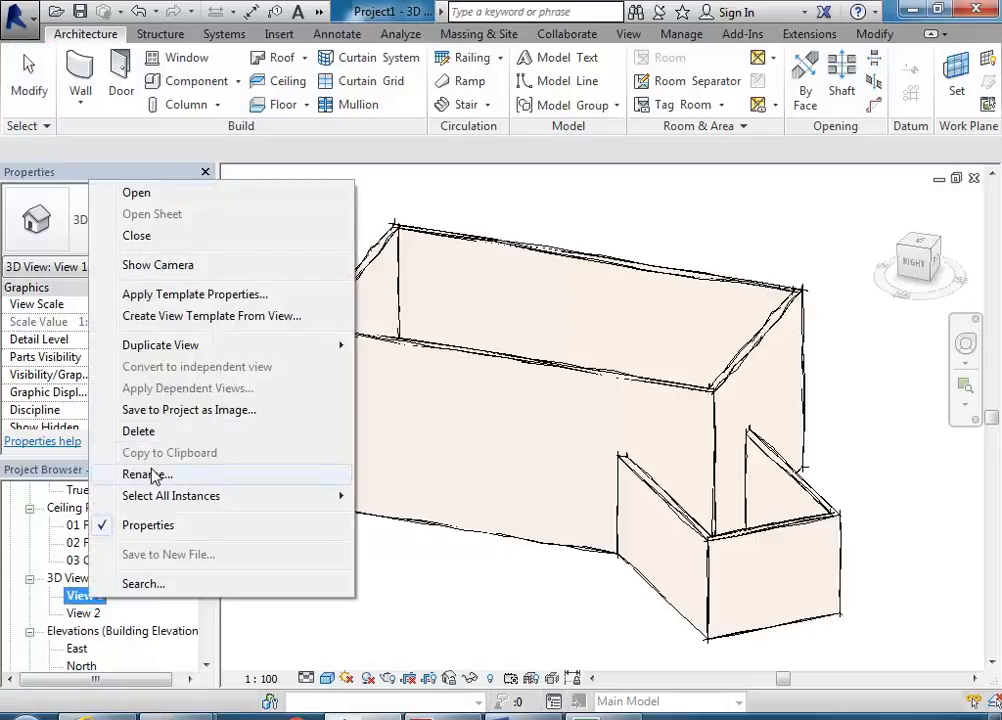
{"action": "mouse_move", "coordinate": [163, 346]}
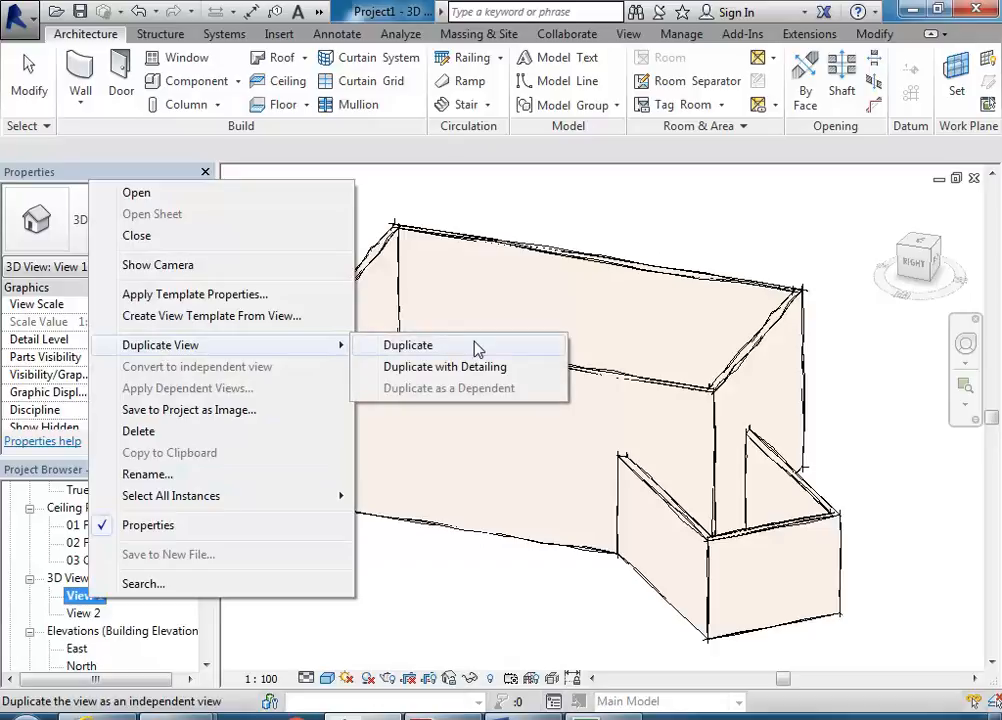
{"action": "left_click", "coordinate": [477, 348]}
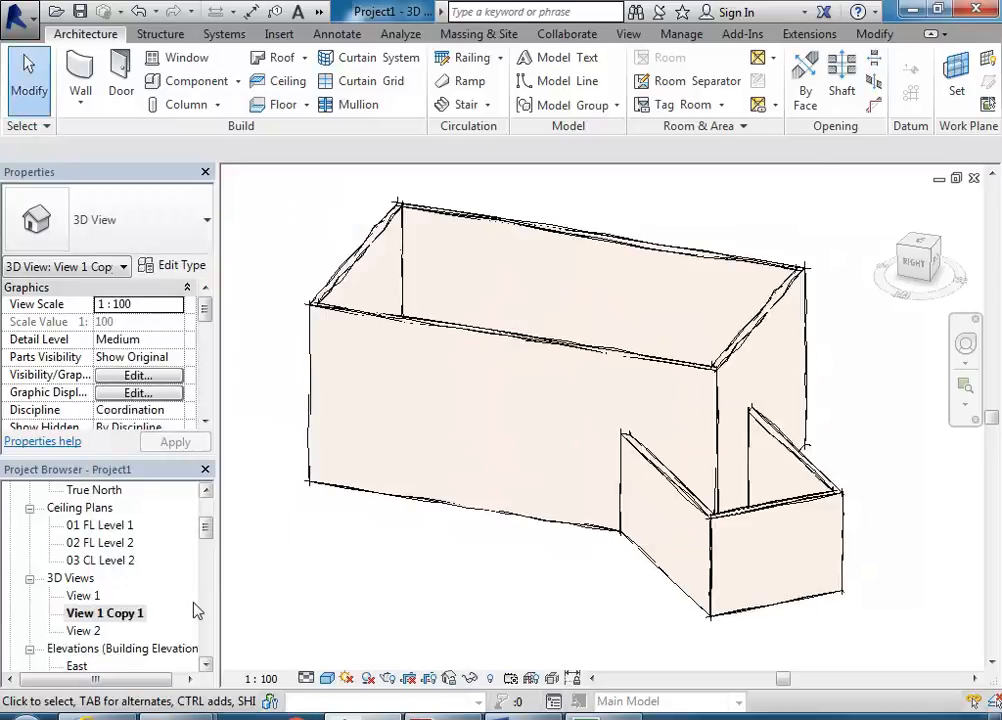
Step: Rename the duplicate of View 1 as View 3
{"action": "right_click", "coordinate": [72, 618]}
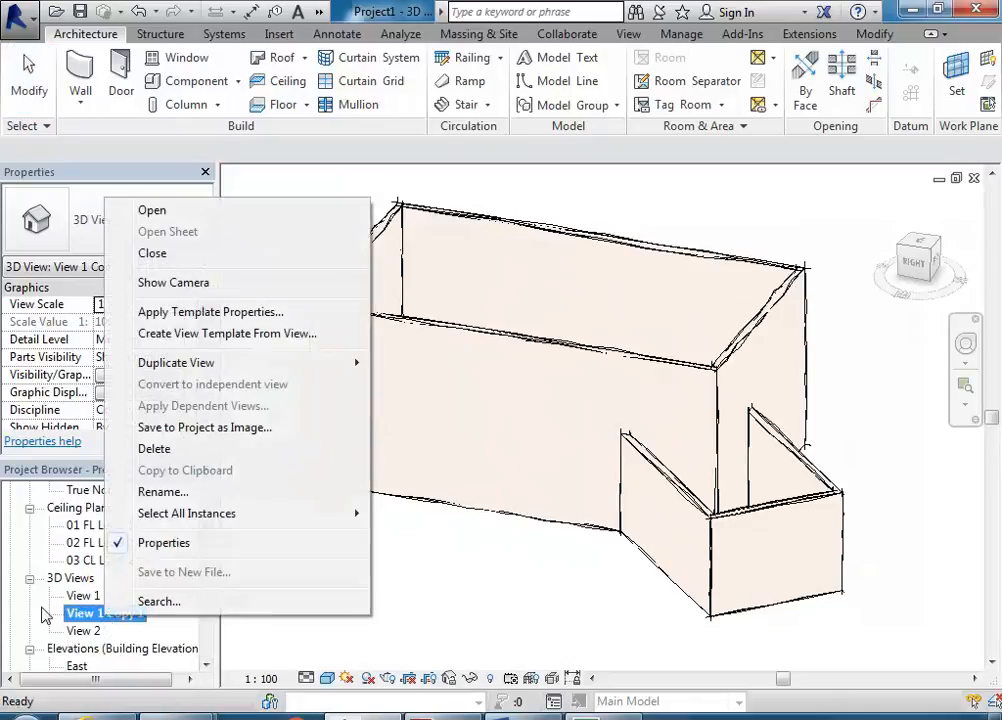
{"action": "key", "text": "Escape"}
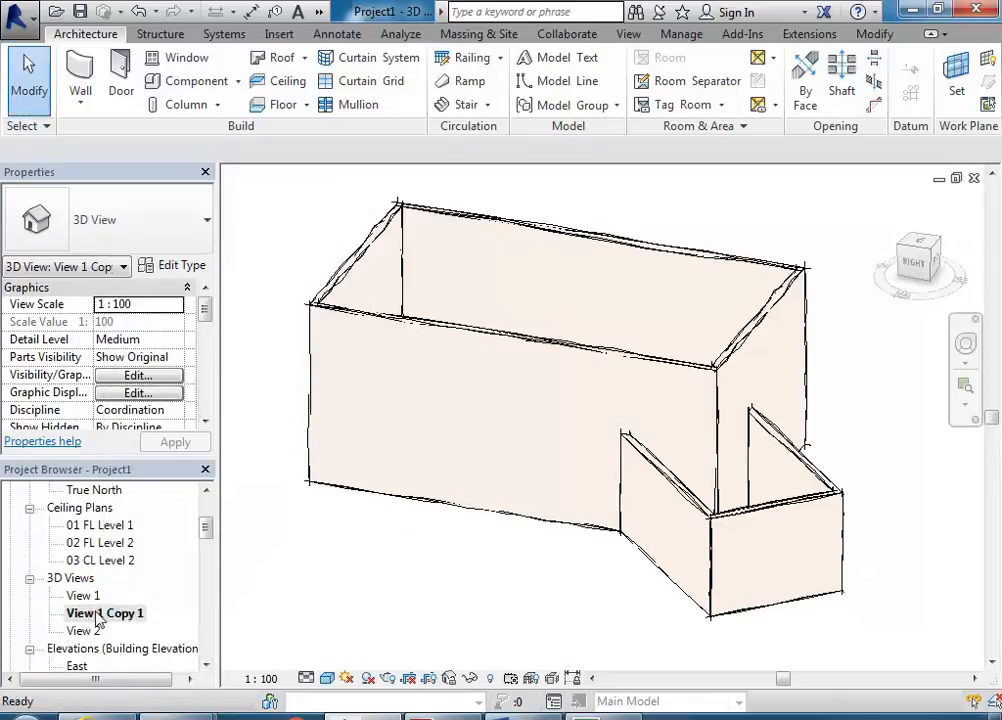
{"action": "right_click", "coordinate": [80, 615]}
{"action": "left_click", "coordinate": [140, 487]}
{"action": "left_click", "coordinate": [454, 347]}
{"action": "left_click_drag", "start_coordinate": [452, 346], "coordinate": [525, 347]}
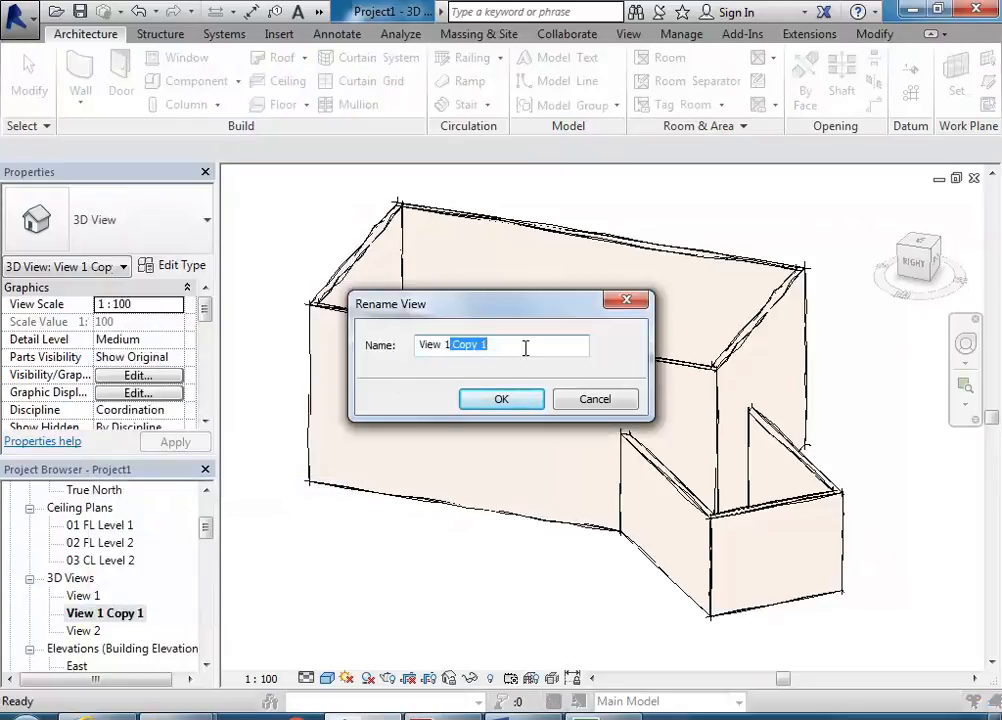
{"action": "key", "text": "BackSpace"}
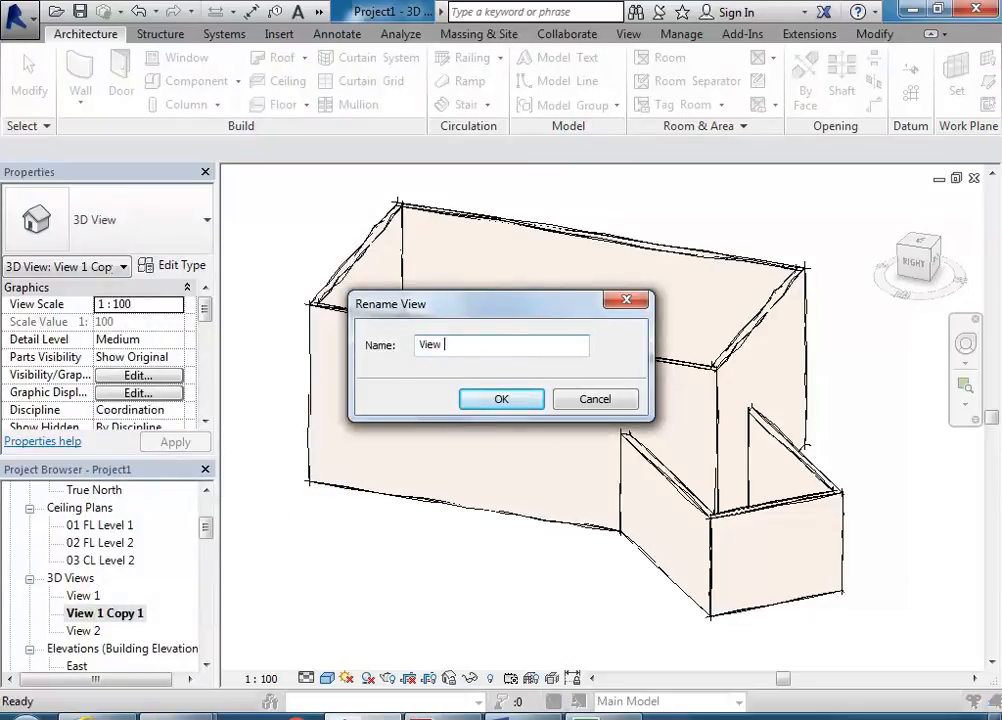
{"action": "type", "text": "3"}
{"action": "left_click", "coordinate": [500, 400]}
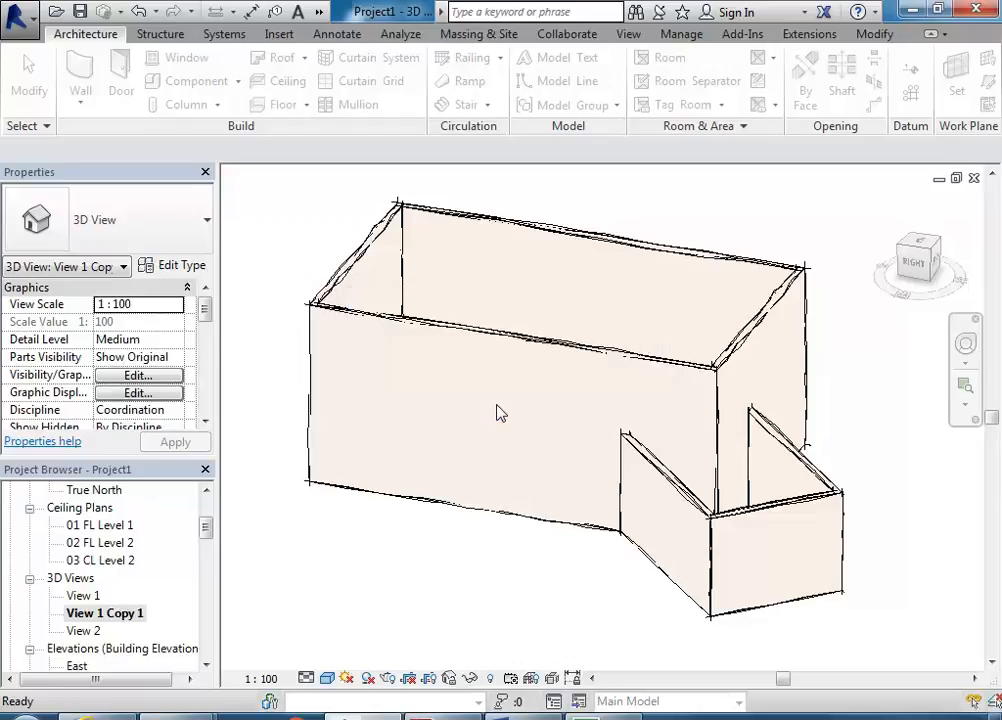
Step: Orient View 3 to look down on the building's front and set its visual style to Realistic
{"action": "middle_click_drag", "start_coordinate": [425, 398], "coordinate": [754, 414], "text": "shift"}
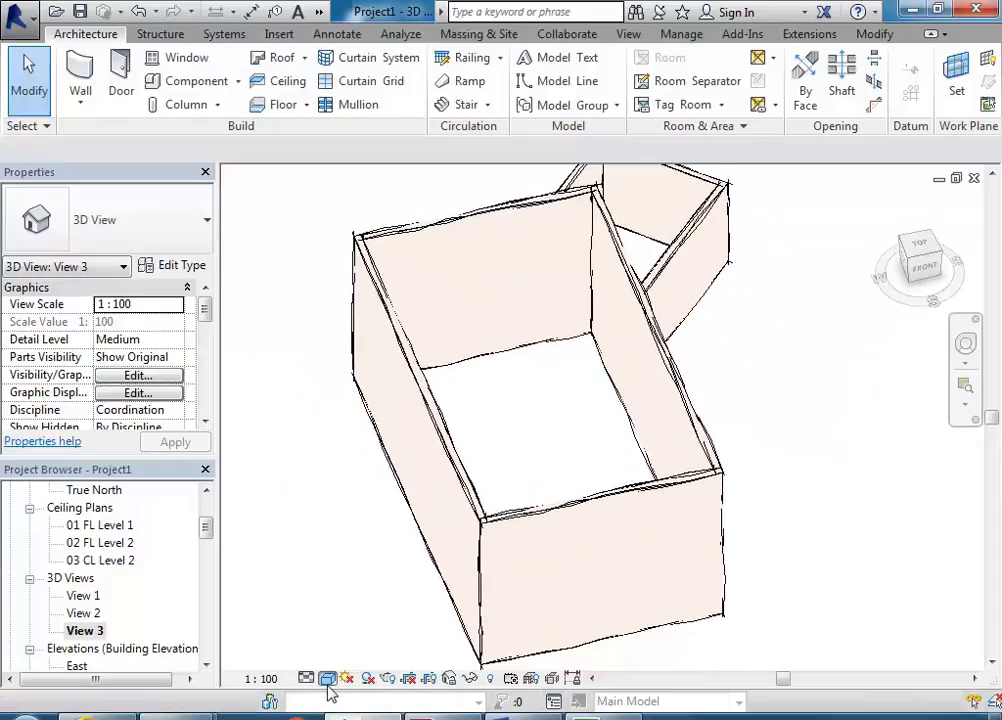
{"action": "left_click", "coordinate": [328, 679]}
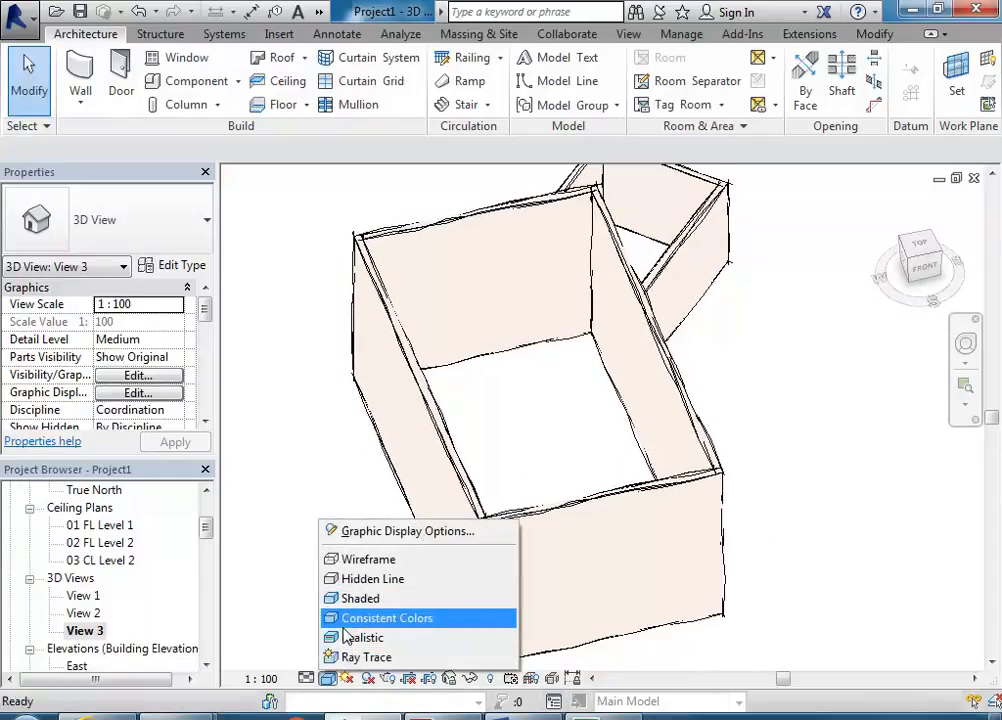
{"action": "left_click", "coordinate": [347, 638]}
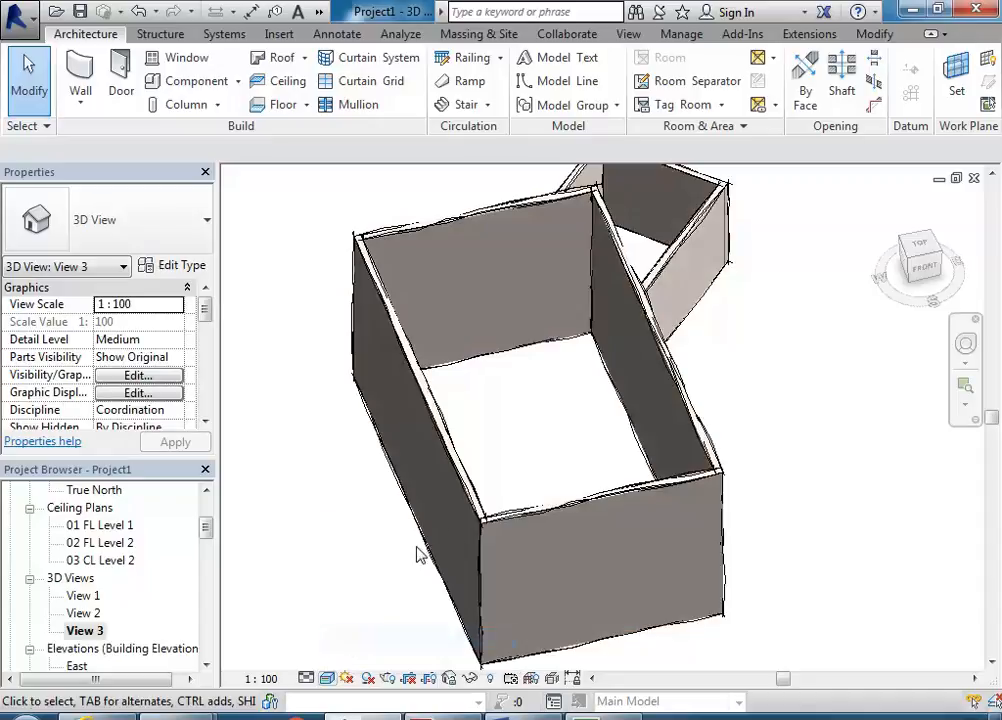
{"action": "scroll", "coordinate": [416, 524], "scroll_direction": "down", "scroll_amount": 1}
{"action": "middle_click_drag", "start_coordinate": [414, 522], "coordinate": [395, 523]}
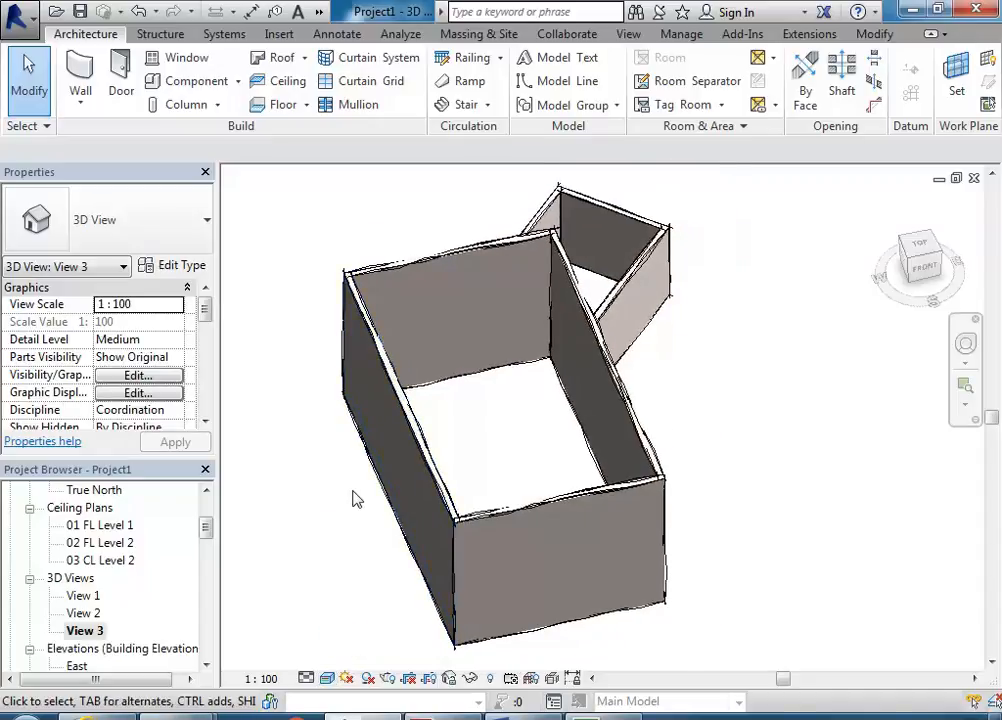
{"action": "middle_click_drag", "start_coordinate": [352, 492], "coordinate": [383, 496]}
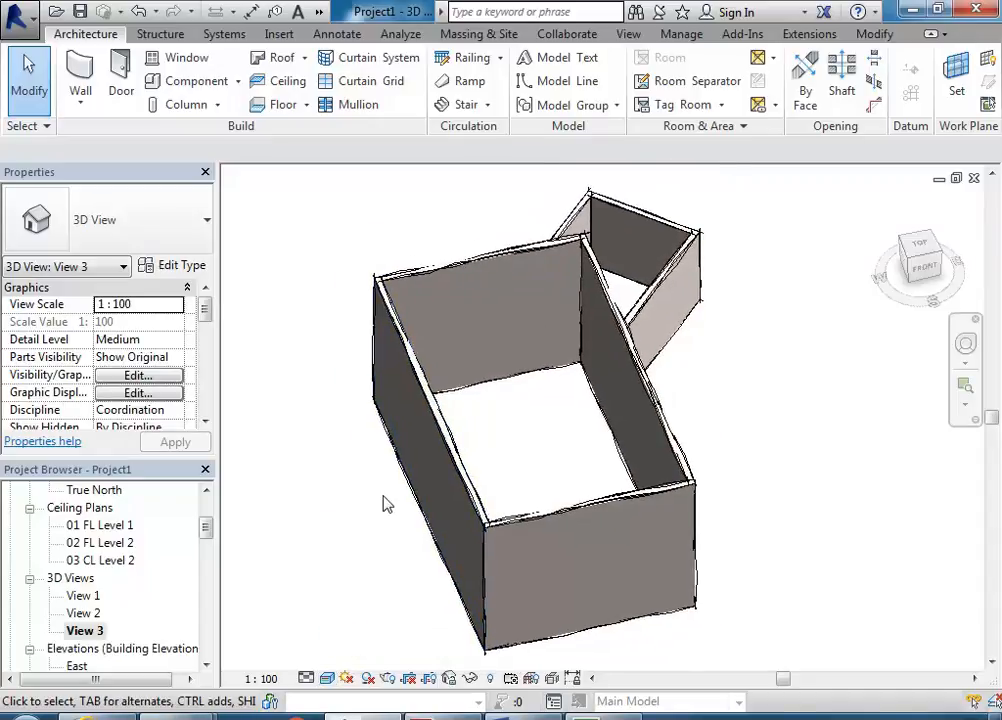
Step: Duplicate View 2 as a new 3D view
{"action": "double_click", "coordinate": [94, 613]}
{"action": "double_click", "coordinate": [84, 595]}
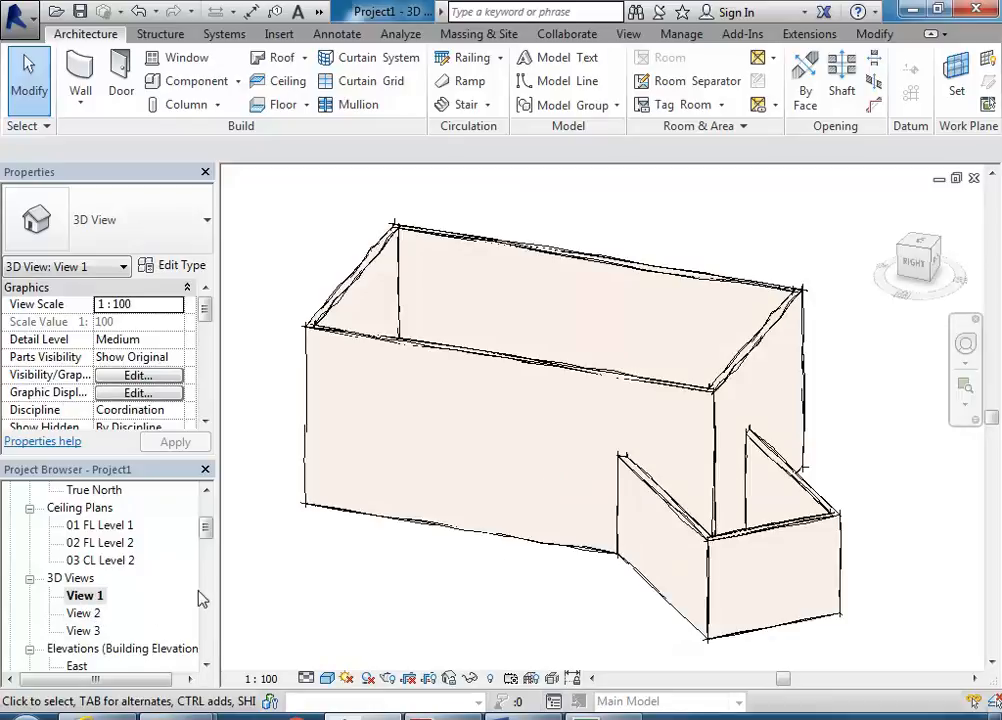
{"action": "double_click", "coordinate": [84, 613]}
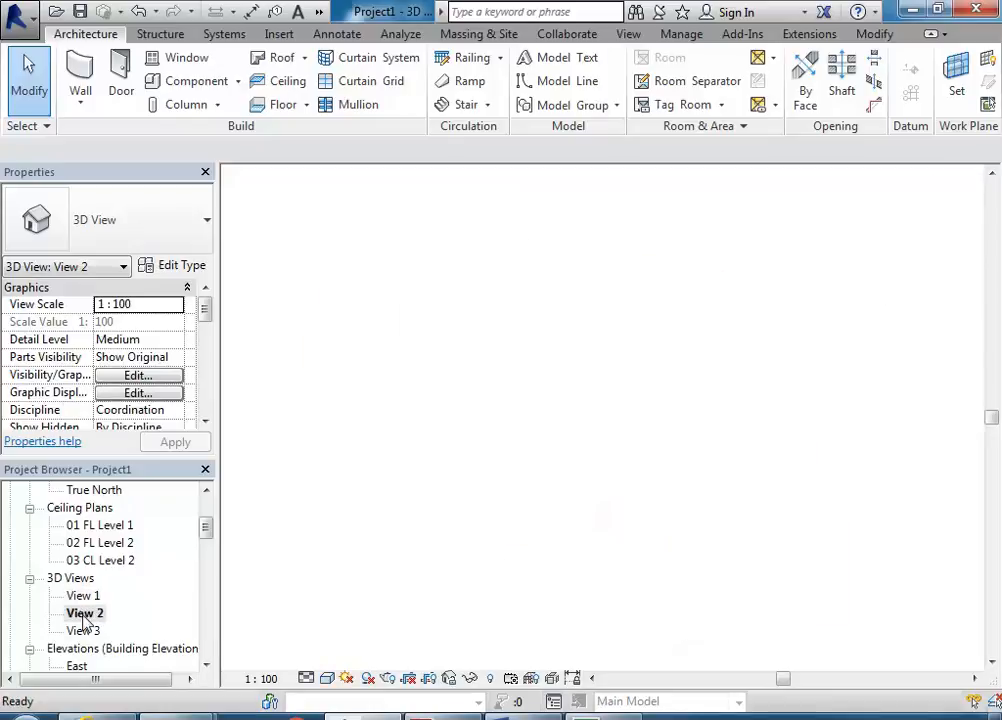
{"action": "right_click", "coordinate": [85, 616]}
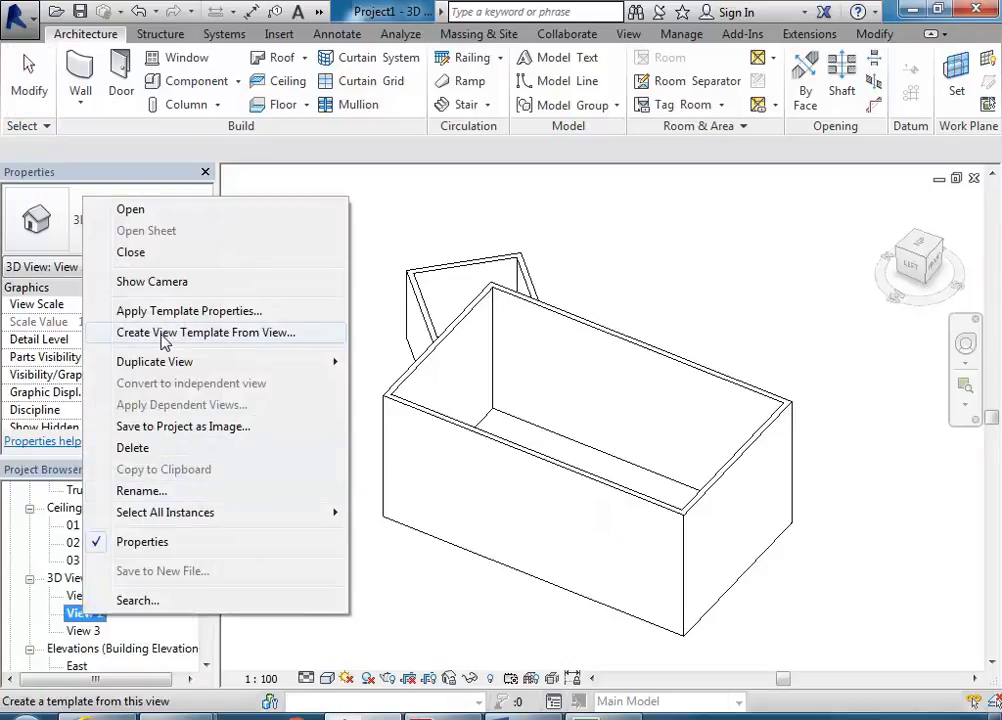
{"action": "mouse_move", "coordinate": [320, 362]}
{"action": "left_click", "coordinate": [403, 362]}
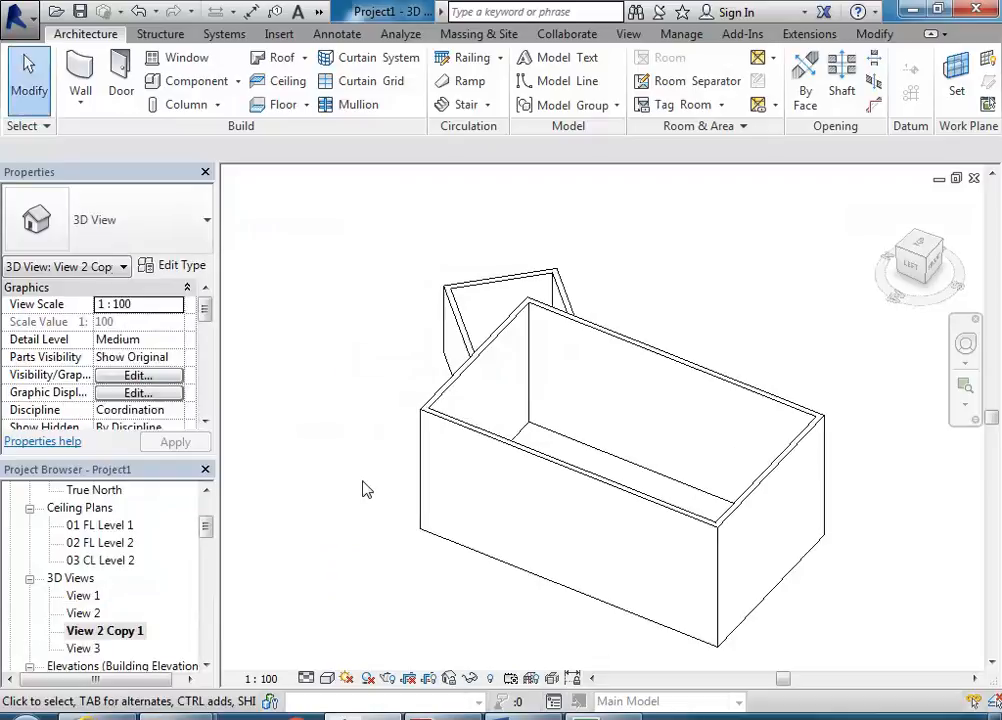
Step: Rename the duplicate of View 2 as View 4
{"action": "right_click", "coordinate": [106, 636]}
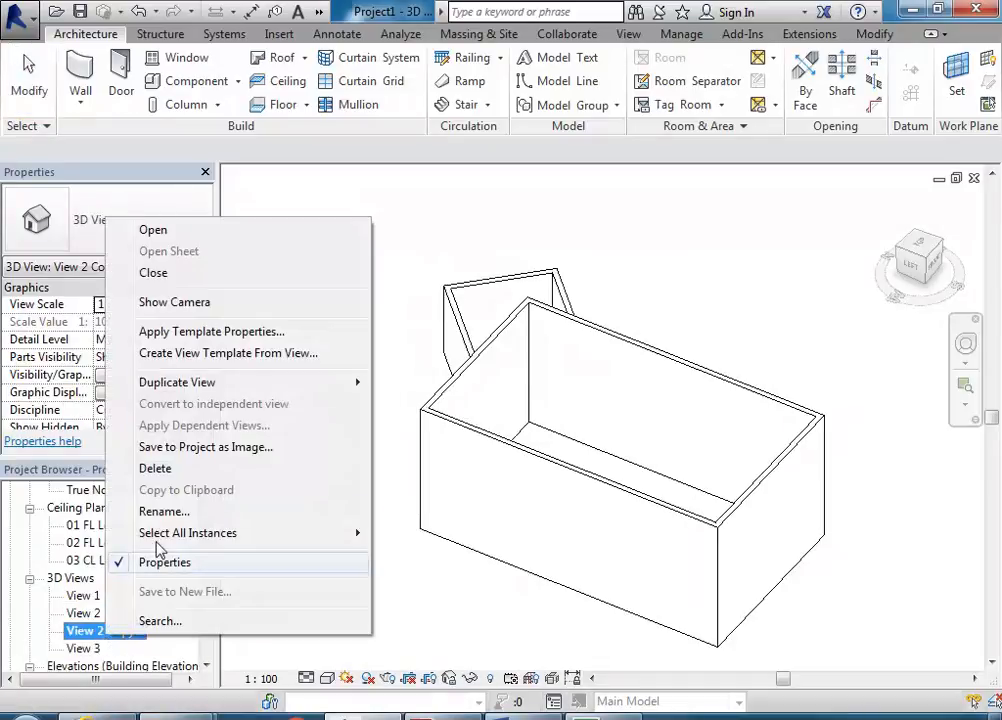
{"action": "left_click", "coordinate": [165, 511]}
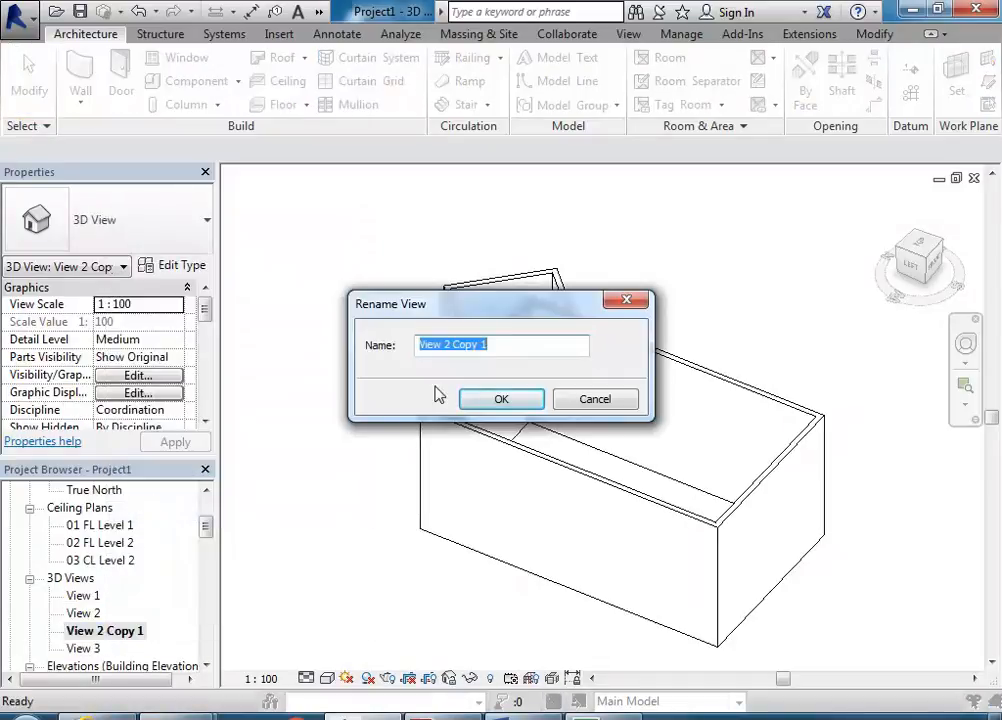
{"action": "left_click_drag", "start_coordinate": [445, 343], "coordinate": [543, 340]}
{"action": "type", "text": "4"}
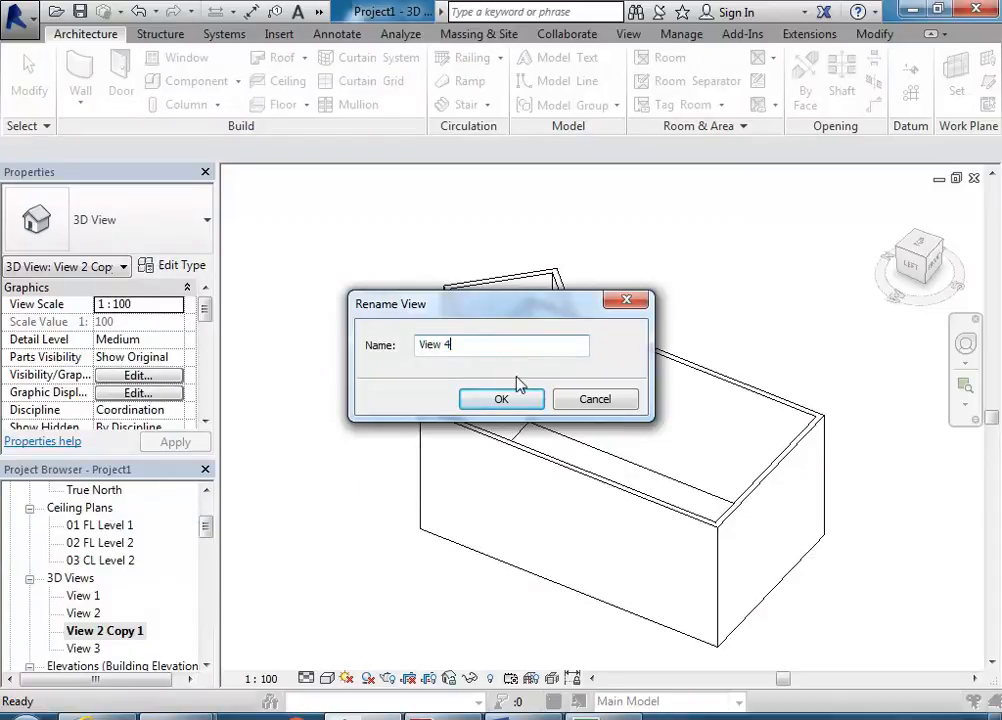
{"action": "left_click", "coordinate": [499, 396]}
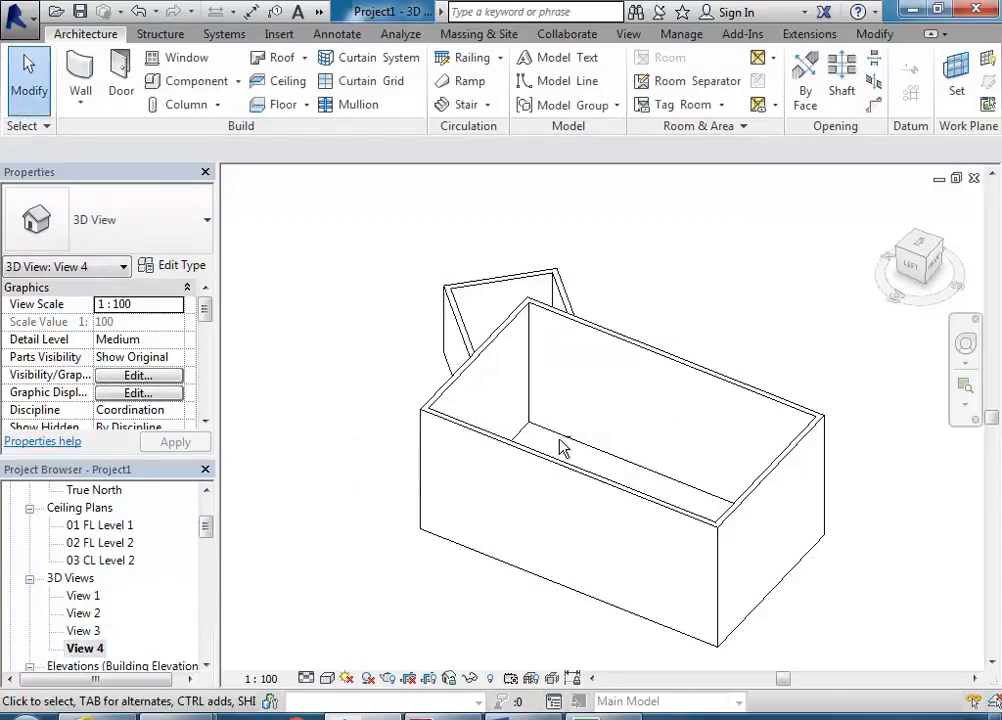
Step: Orient View 4 to look down on the building's left side and set its visual style to Wireframe
{"action": "middle_click_drag", "start_coordinate": [423, 456], "coordinate": [615, 445], "text": "shift"}
{"action": "left_click", "coordinate": [326, 680]}
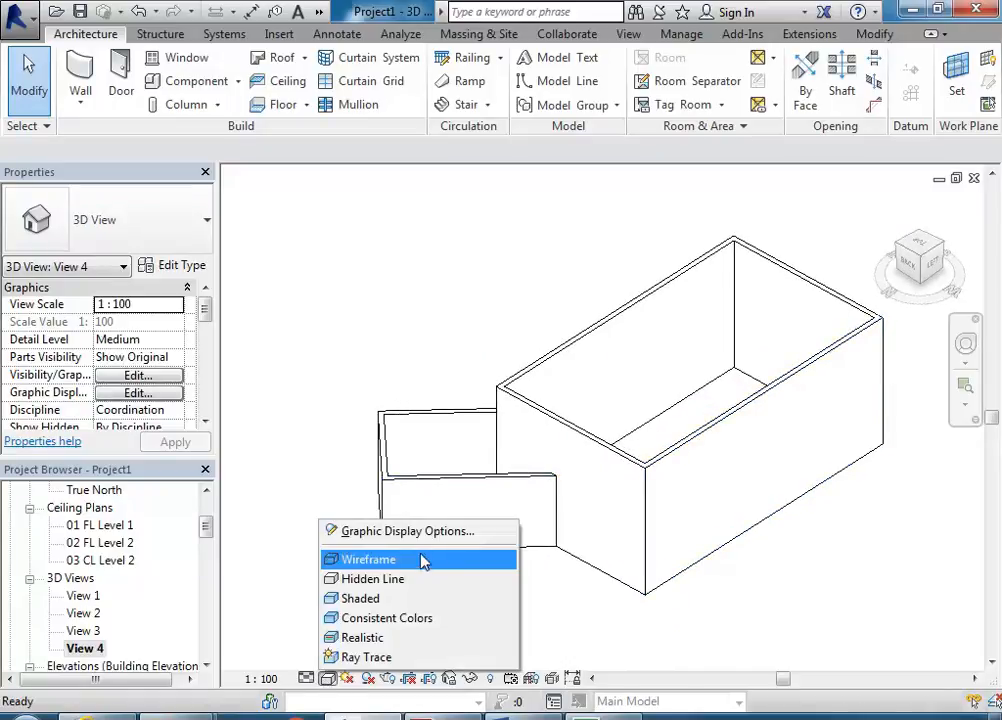
{"action": "left_click", "coordinate": [425, 561]}
{"action": "middle_click_drag", "start_coordinate": [528, 646], "coordinate": [511, 558], "text": "shift"}
{"action": "scroll", "coordinate": [508, 544], "scroll_direction": "up", "scroll_amount": 1}
{"action": "scroll", "coordinate": [510, 558], "scroll_direction": "up", "scroll_amount": 1}
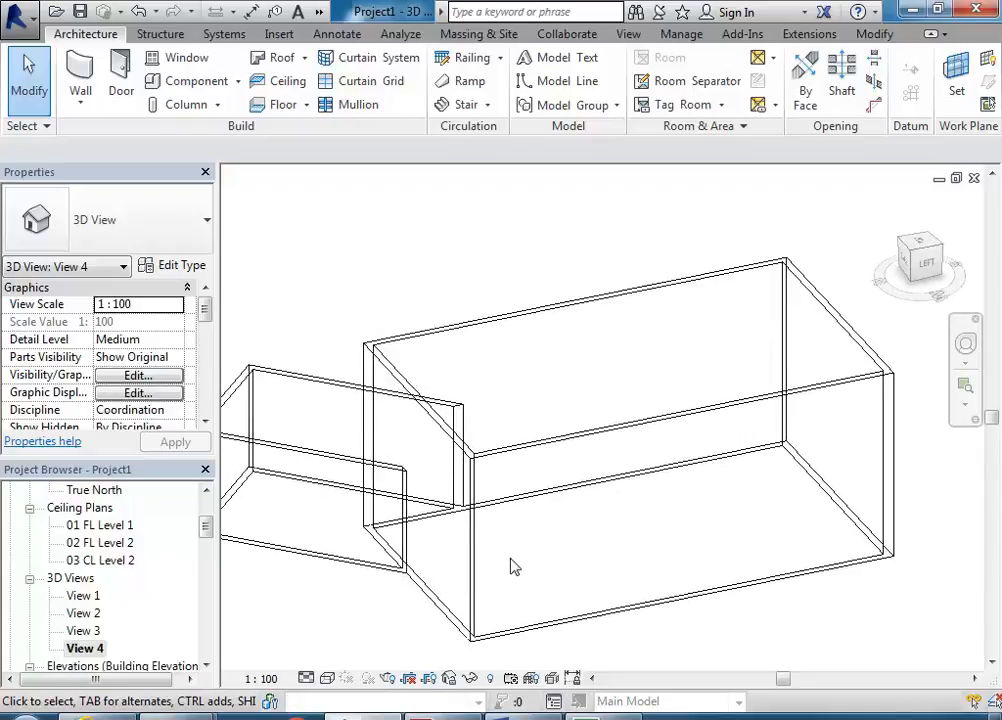
{"action": "scroll", "coordinate": [512, 564], "scroll_direction": "down", "scroll_amount": 1}
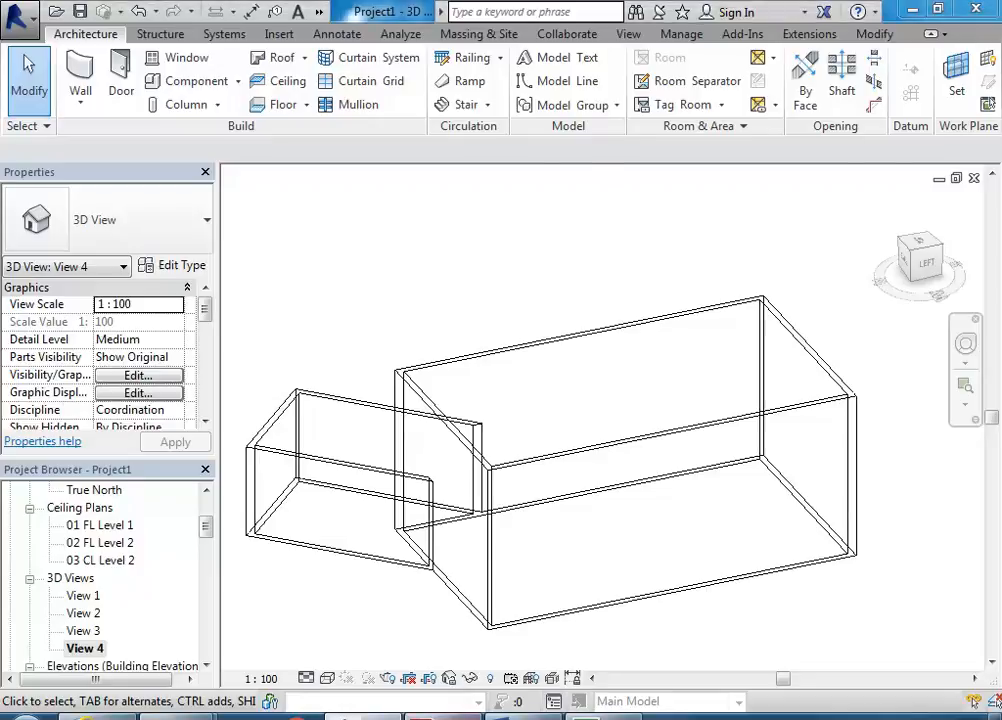
Step: Switch to the Revit Introduction PDF in Adobe Acrobat and read the Shading Options task and the start of the Roofs section
{"action": "left_click", "coordinate": [436, 717]}
{"action": "scroll", "coordinate": [393, 428], "scroll_direction": "up", "scroll_amount": 5}
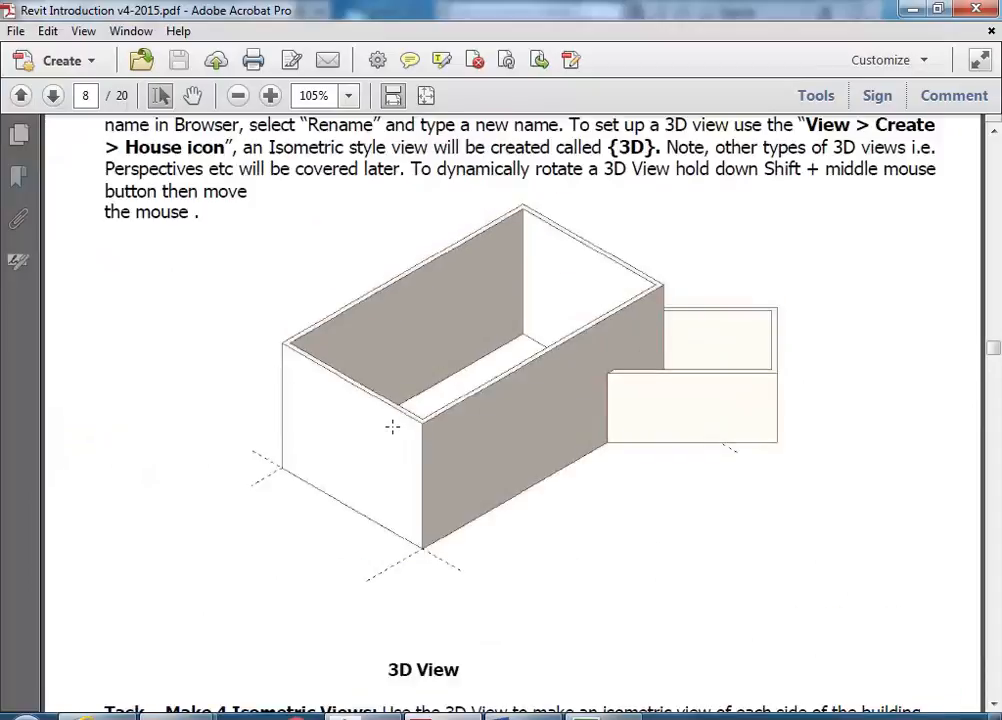
{"action": "scroll", "coordinate": [391, 427], "scroll_direction": "down", "scroll_amount": 15}
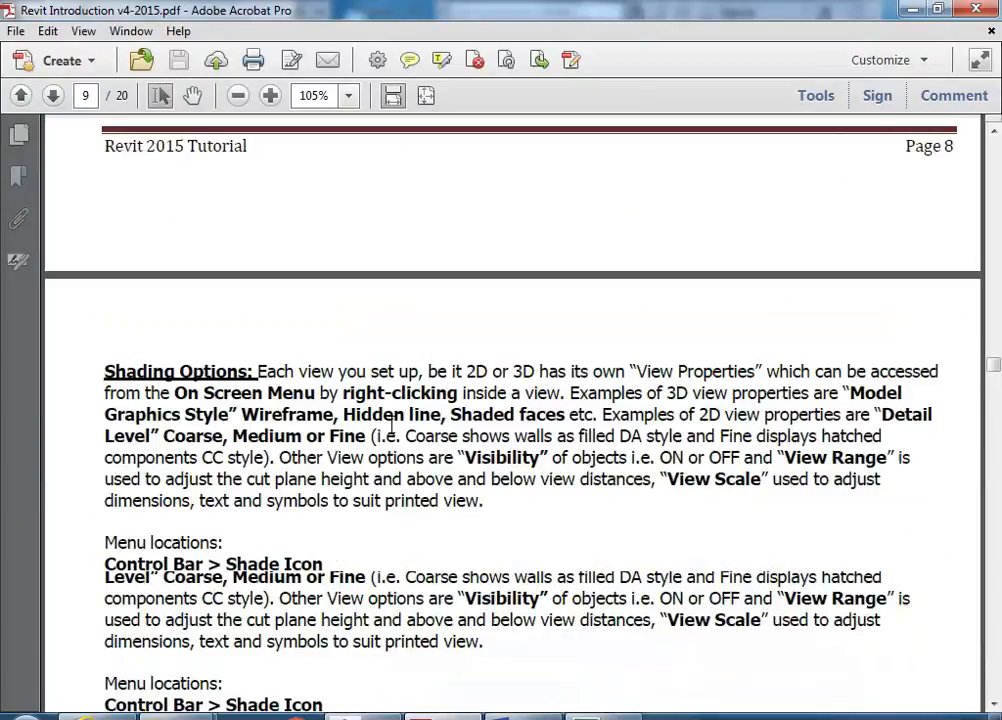
{"action": "scroll", "coordinate": [391, 426], "scroll_direction": "down", "scroll_amount": 5}
{"action": "scroll", "coordinate": [391, 430], "scroll_direction": "up", "scroll_amount": 2}
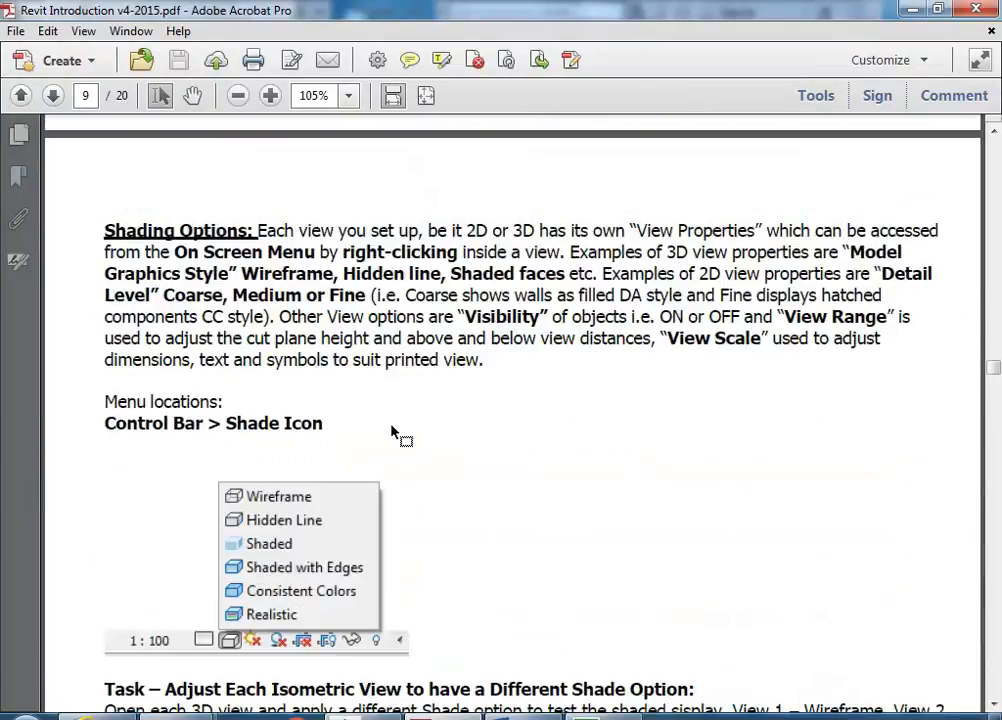
{"action": "scroll", "coordinate": [214, 338], "scroll_direction": "down", "scroll_amount": 7}
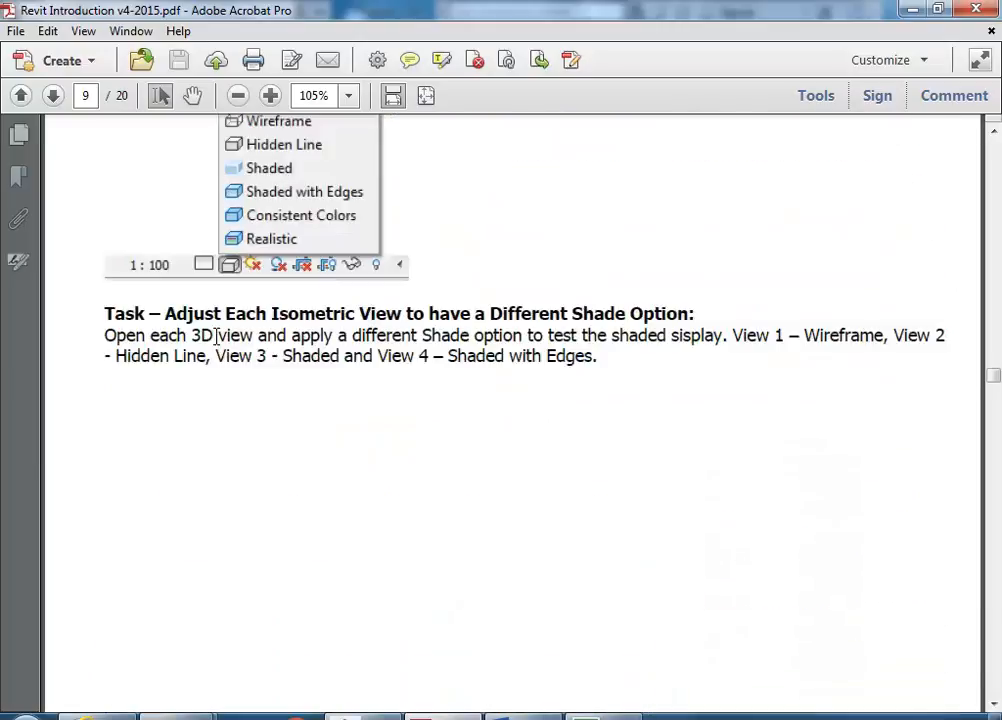
{"action": "scroll", "coordinate": [216, 338], "scroll_direction": "down", "scroll_amount": 15}
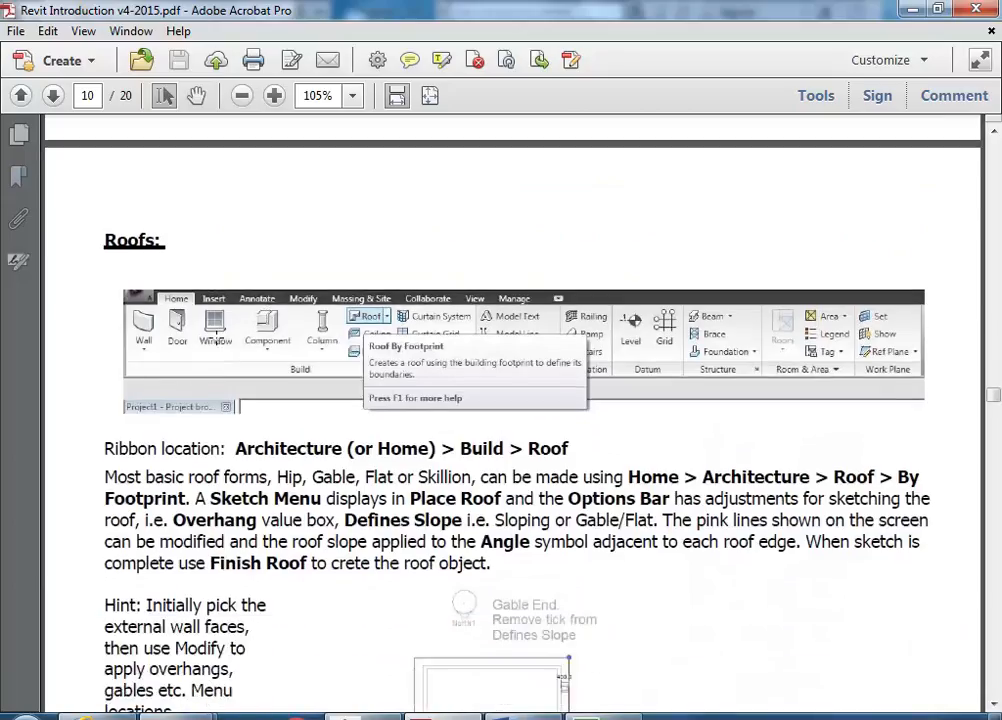
{"action": "scroll", "coordinate": [216, 338], "scroll_direction": "down", "scroll_amount": 2}
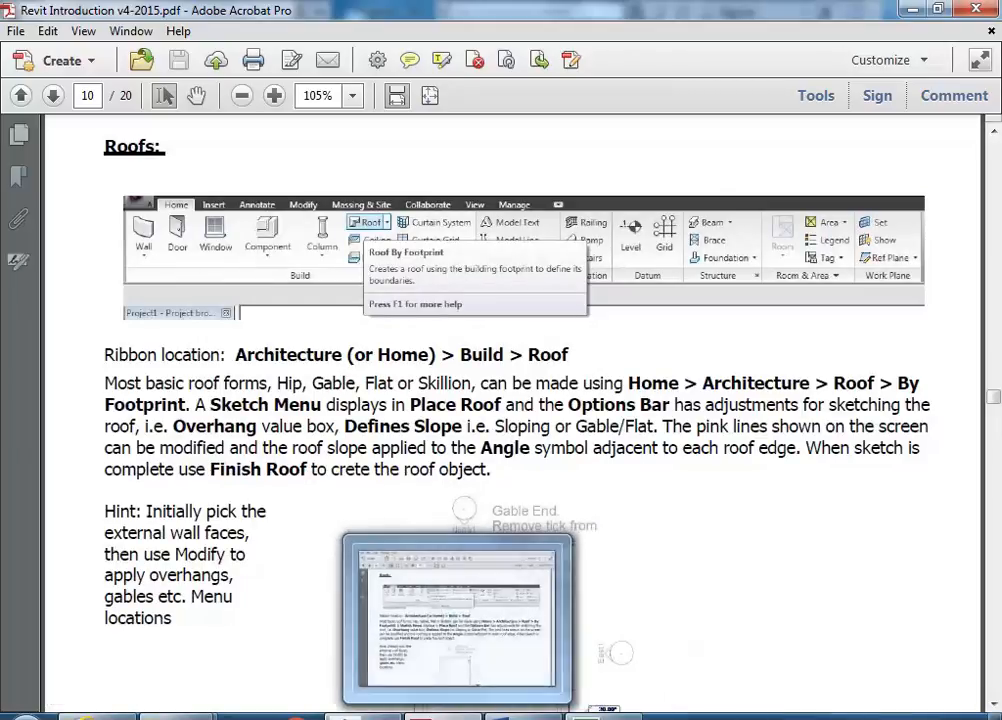
Step: Switch back to Revit and open the 01 FL Level 1 floor plan with the whole building in view
{"action": "left_click", "coordinate": [340, 716]}
{"action": "middle_click_drag", "start_coordinate": [345, 251], "coordinate": [432, 273]}
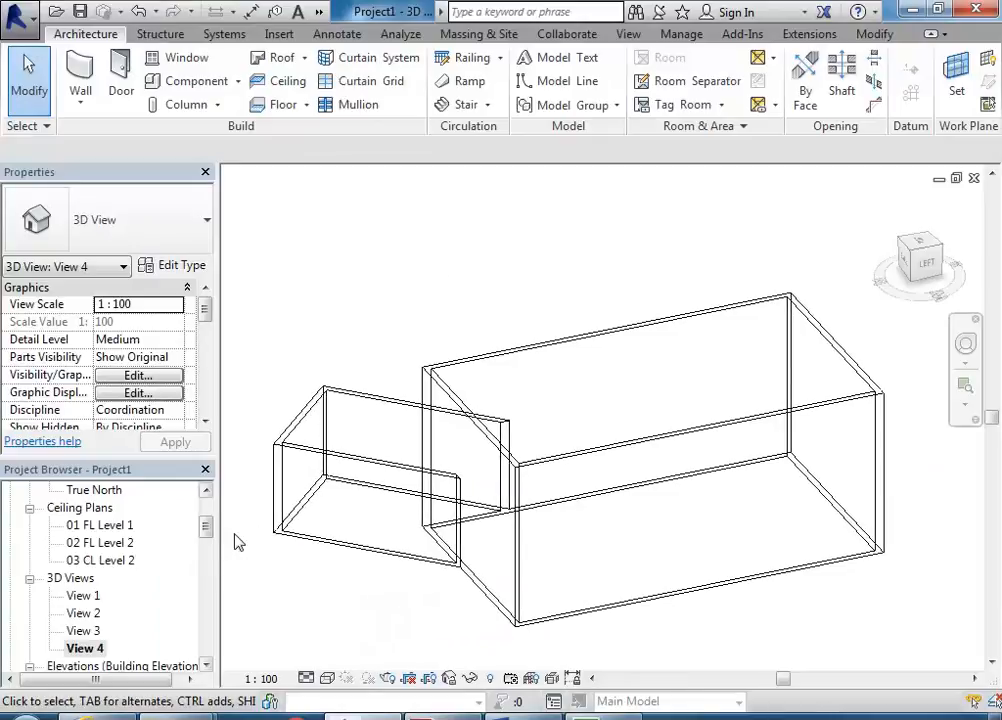
{"action": "left_click_drag", "start_coordinate": [208, 530], "coordinate": [207, 512]}
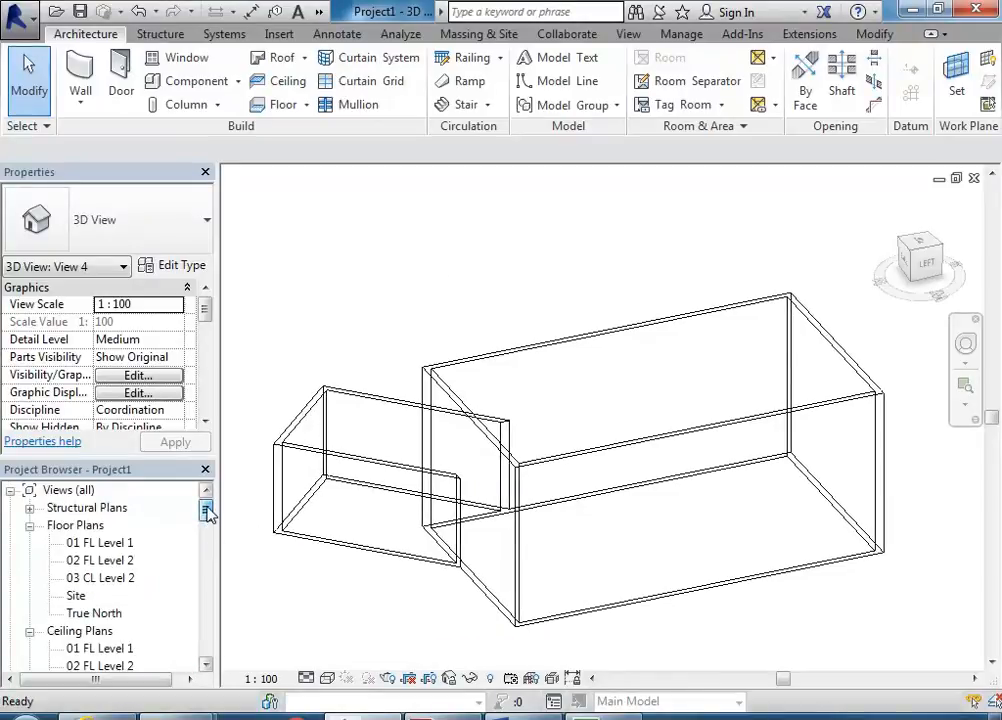
{"action": "double_click", "coordinate": [96, 543]}
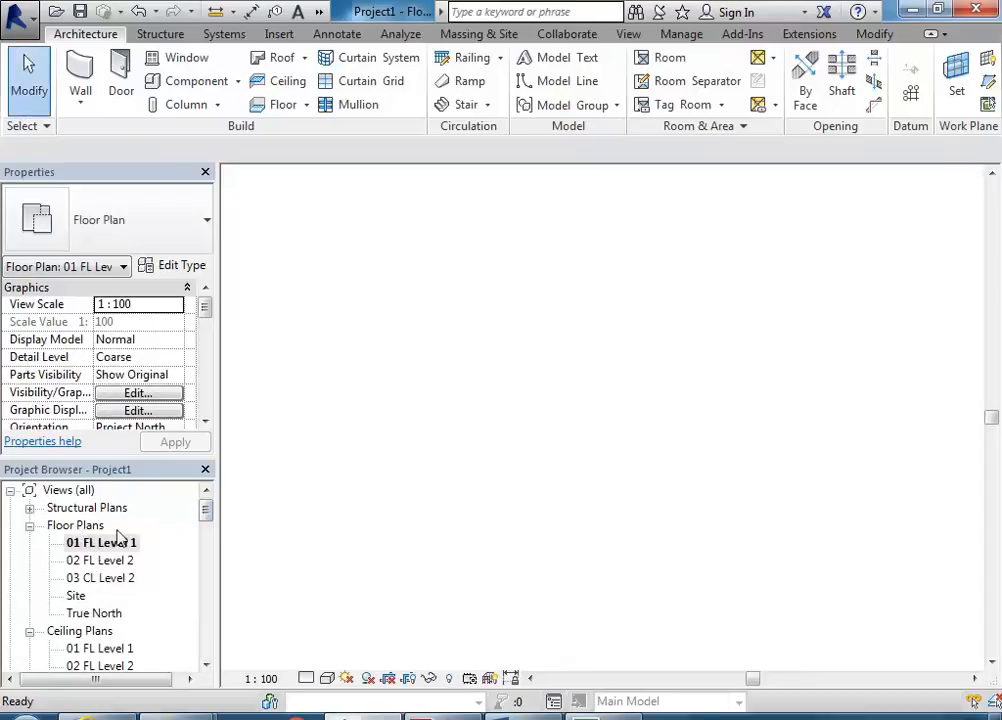
{"action": "scroll", "coordinate": [470, 350], "scroll_direction": "down", "scroll_amount": 3}
{"action": "middle_click_drag", "start_coordinate": [461, 347], "coordinate": [382, 442]}
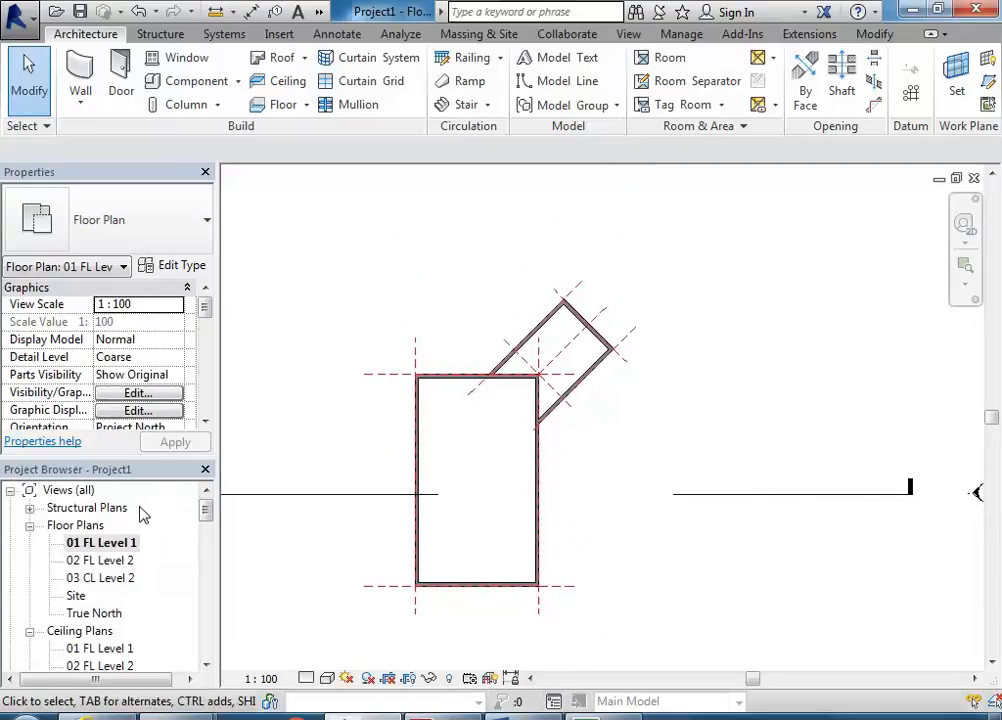
{"action": "left_click", "coordinate": [84, 544]}
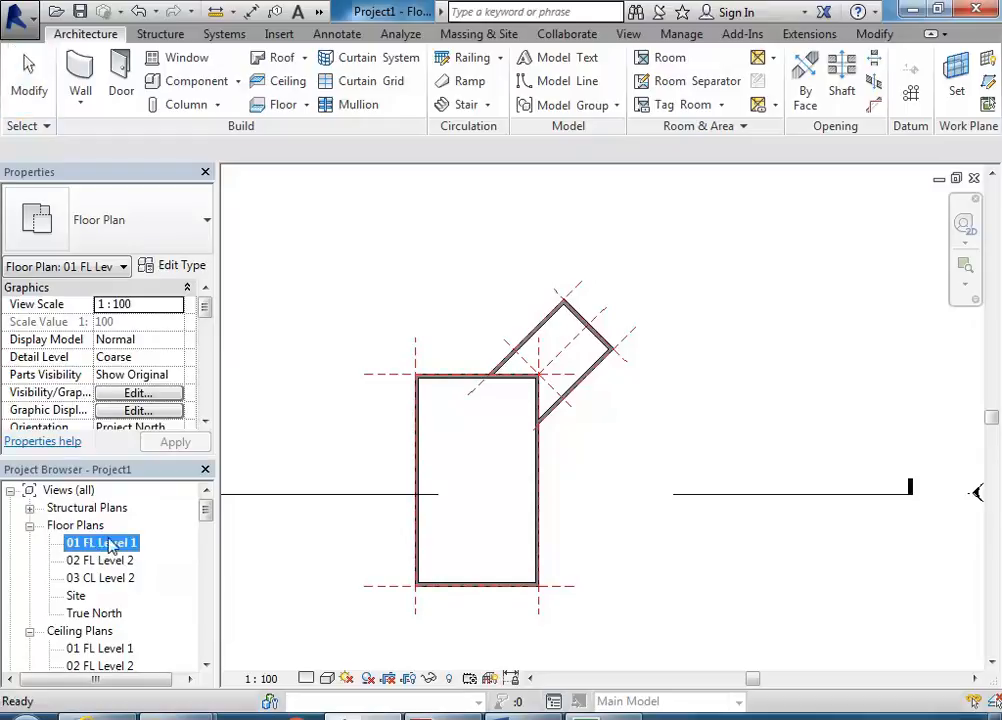
{"action": "middle_click_drag", "start_coordinate": [376, 349], "coordinate": [378, 357]}
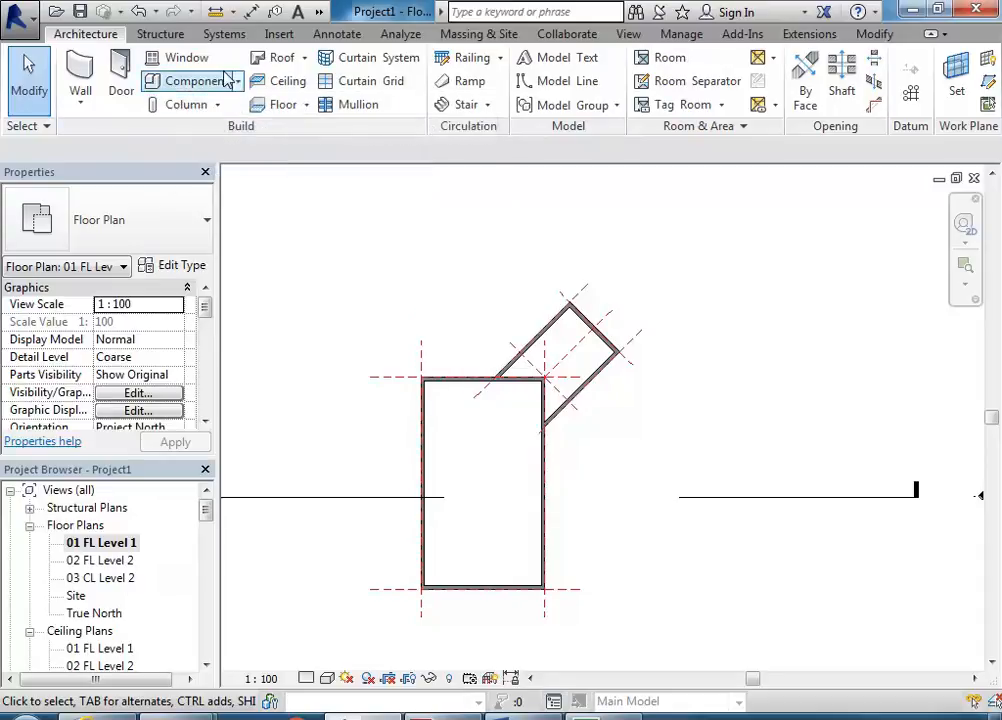
Step: Start a roof by footprint and move its base level to 03 CL Level 2
{"action": "left_click", "coordinate": [277, 61]}
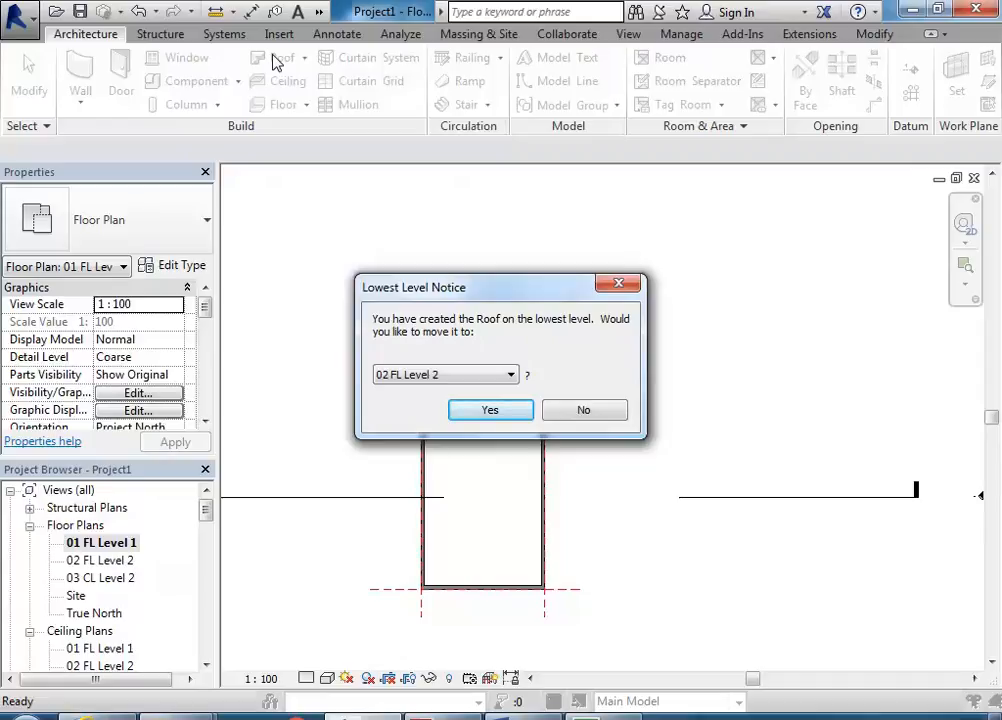
{"action": "mouse_move", "coordinate": [459, 295]}
{"action": "left_mouse_down"}
{"action": "mouse_move", "coordinate": [353, 230]}
{"action": "mouse_move", "coordinate": [364, 206]}
{"action": "left_mouse_up"}
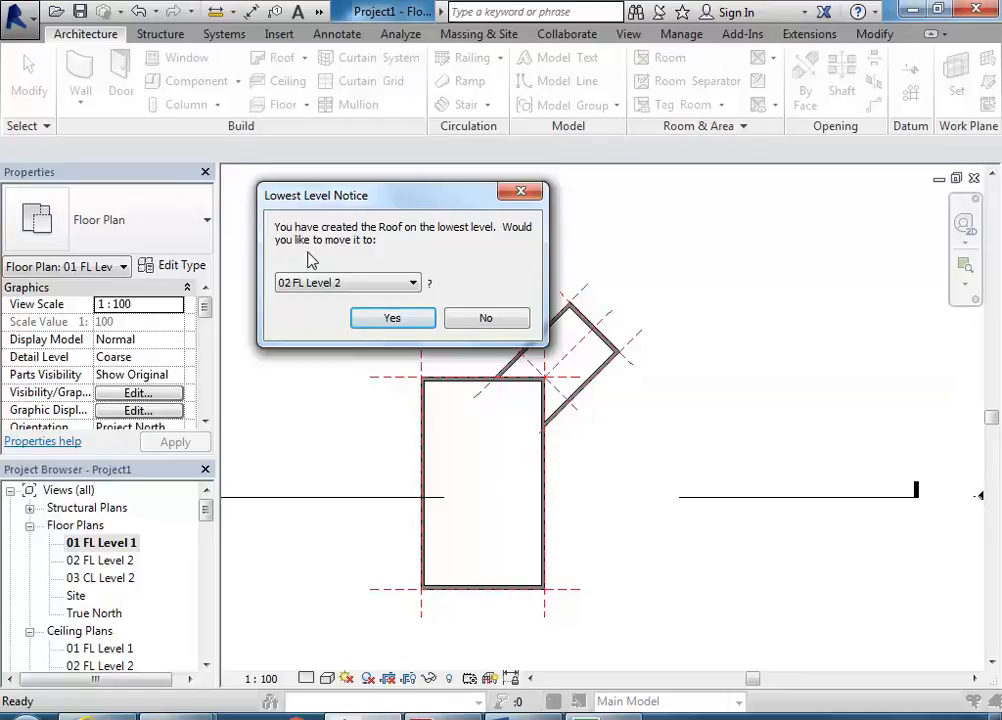
{"action": "left_click", "coordinate": [347, 284]}
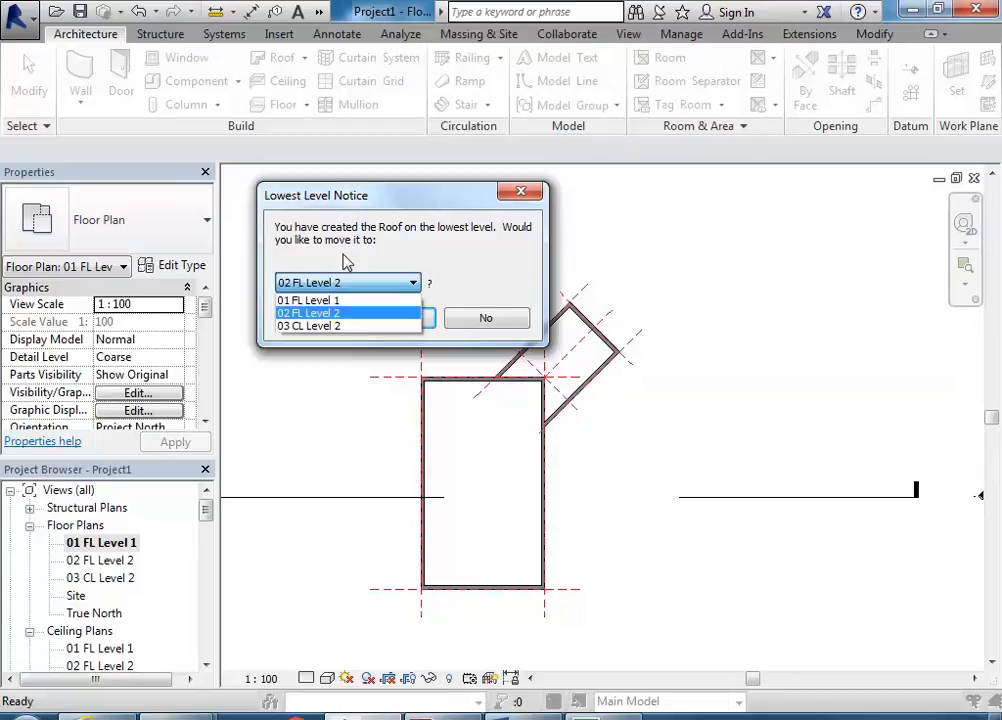
{"action": "left_click", "coordinate": [360, 283]}
{"action": "left_click", "coordinate": [365, 286]}
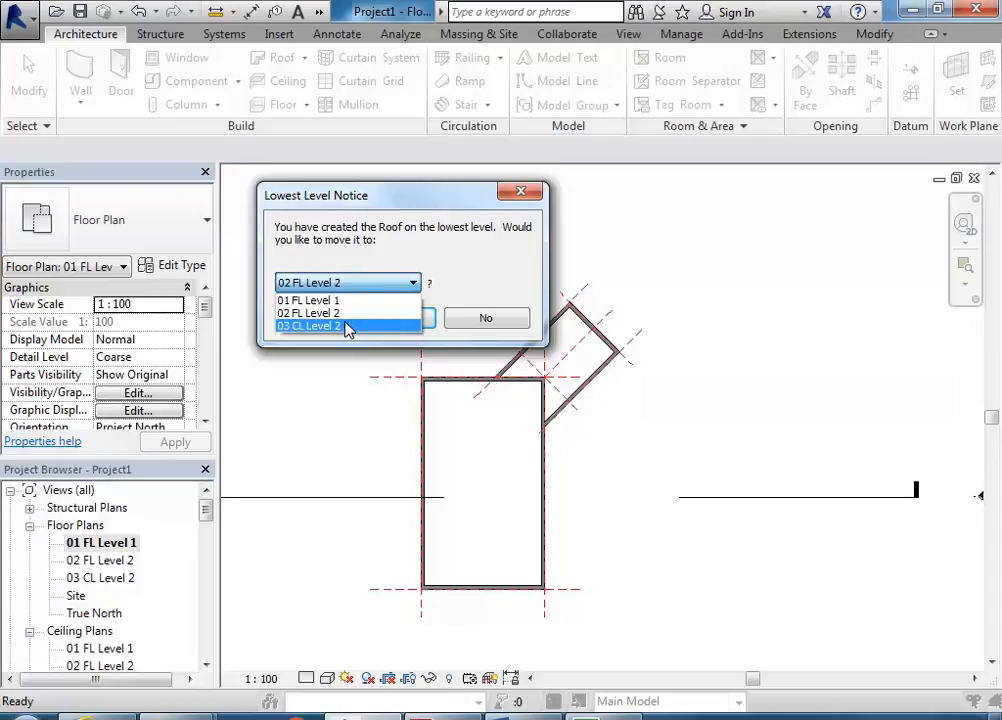
{"action": "left_click", "coordinate": [347, 327]}
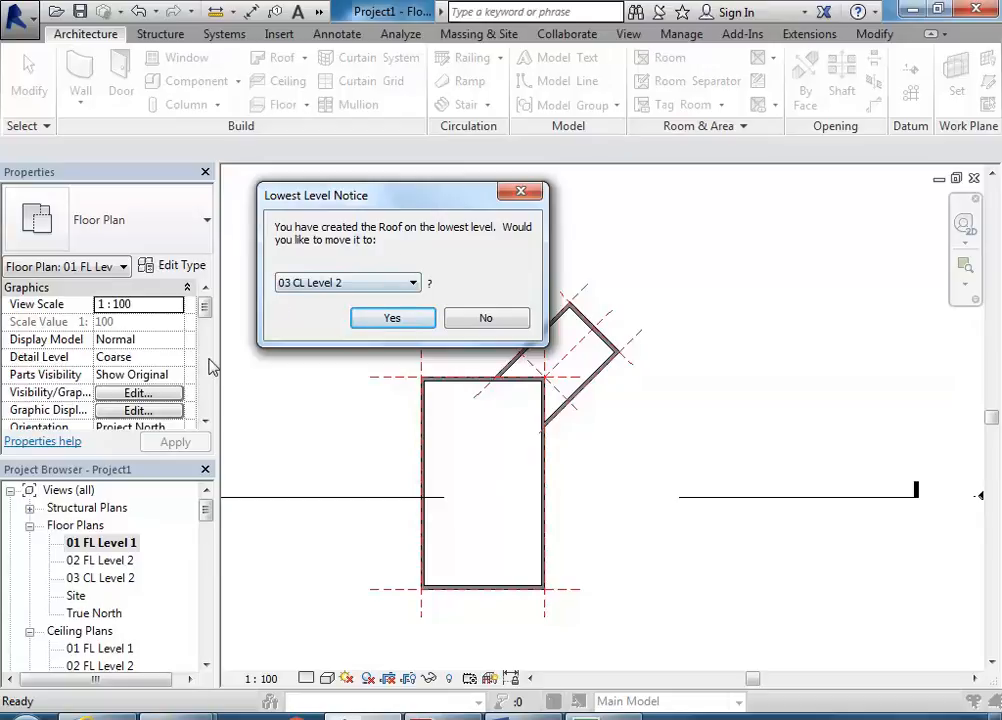
{"action": "left_click", "coordinate": [312, 283]}
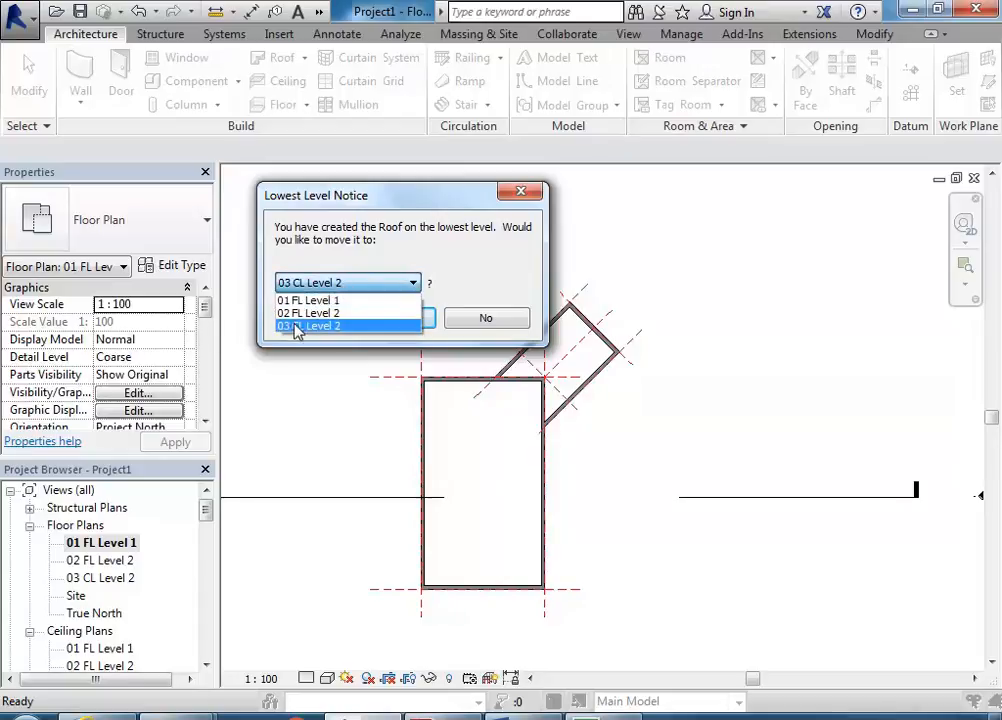
{"action": "left_click", "coordinate": [327, 326]}
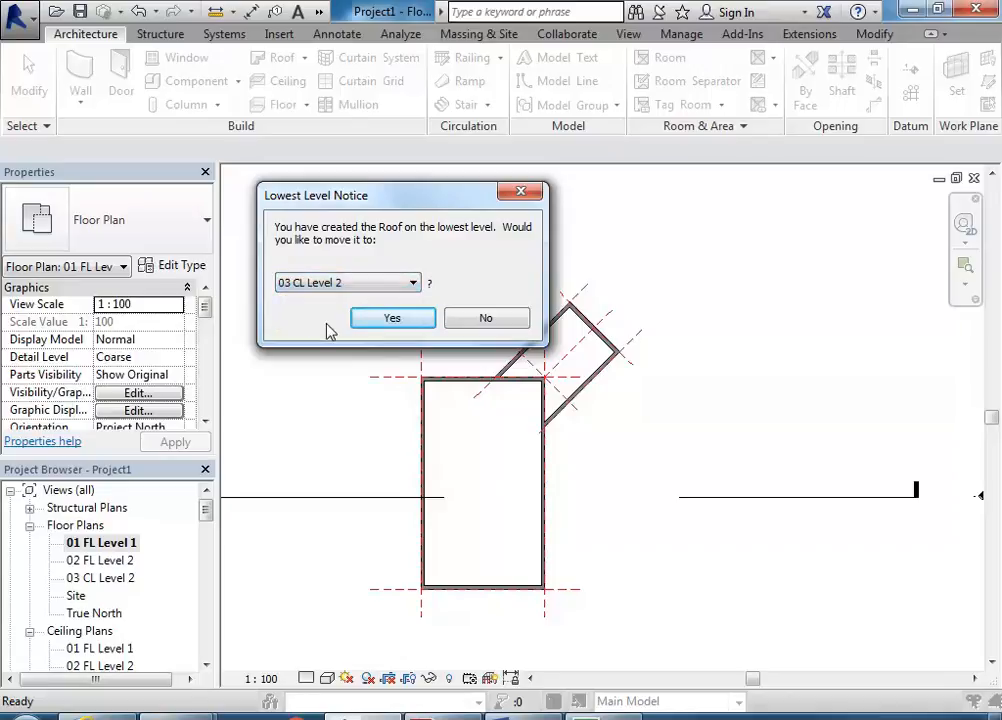
{"action": "left_click", "coordinate": [372, 318]}
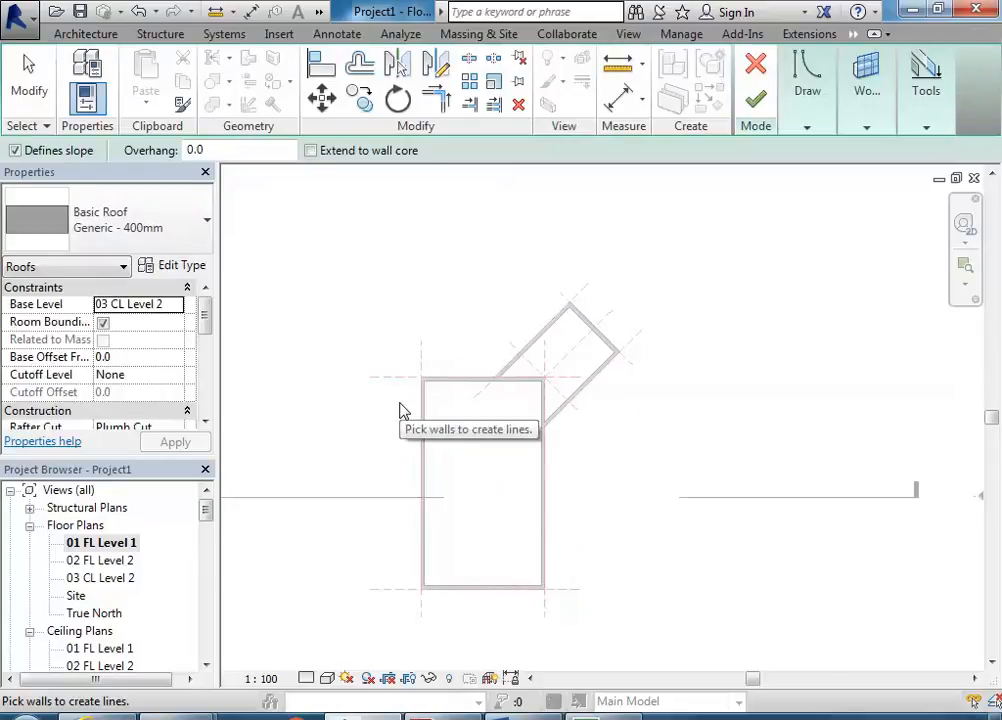
Step: Look through the available roof types for the new roof without changing the type
{"action": "middle_click_drag", "start_coordinate": [472, 463], "coordinate": [449, 411]}
{"action": "scroll", "coordinate": [460, 435], "scroll_direction": "up", "scroll_amount": 1}
{"action": "scroll", "coordinate": [461, 443], "scroll_direction": "up", "scroll_amount": 4}
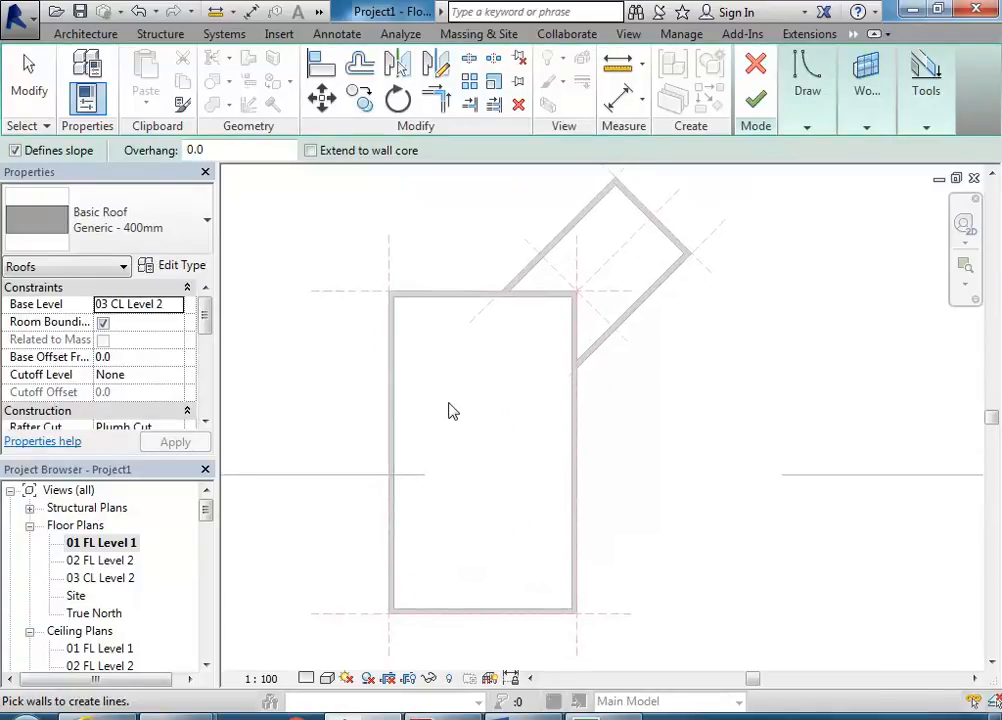
{"action": "left_click", "coordinate": [130, 236]}
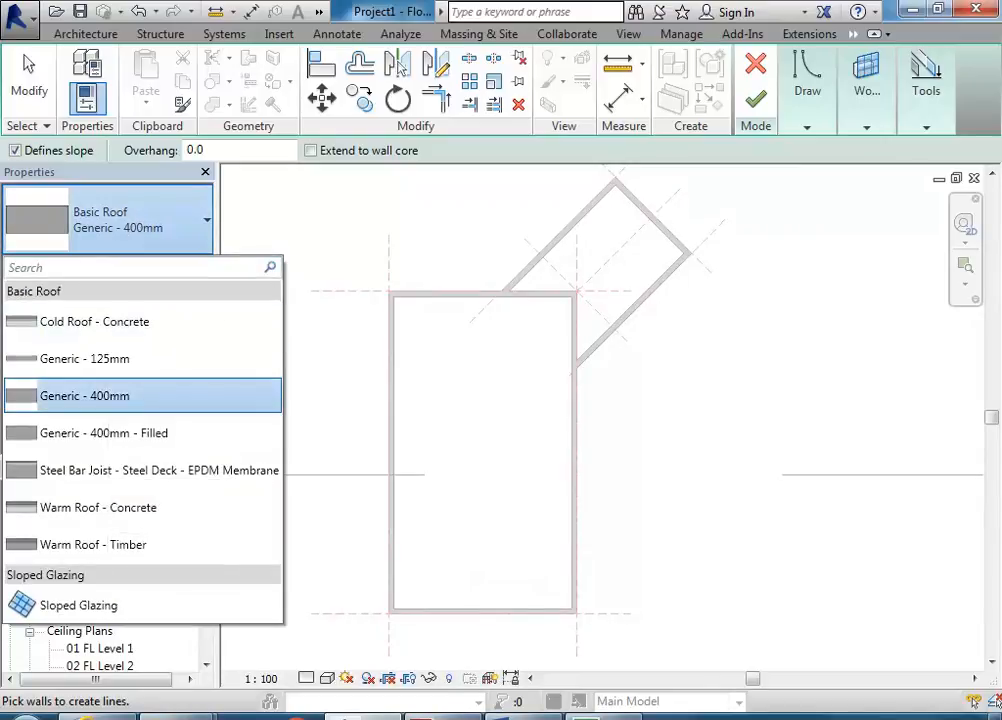
Step: Switch to the tutorial PDF in Adobe Acrobat and review the roof sketch diagram and the level options on page 10
{"action": "left_click", "coordinate": [440, 717]}
{"action": "scroll", "coordinate": [343, 450], "scroll_direction": "down", "scroll_amount": 1}
{"action": "scroll", "coordinate": [343, 450], "scroll_direction": "down", "scroll_amount": 4}
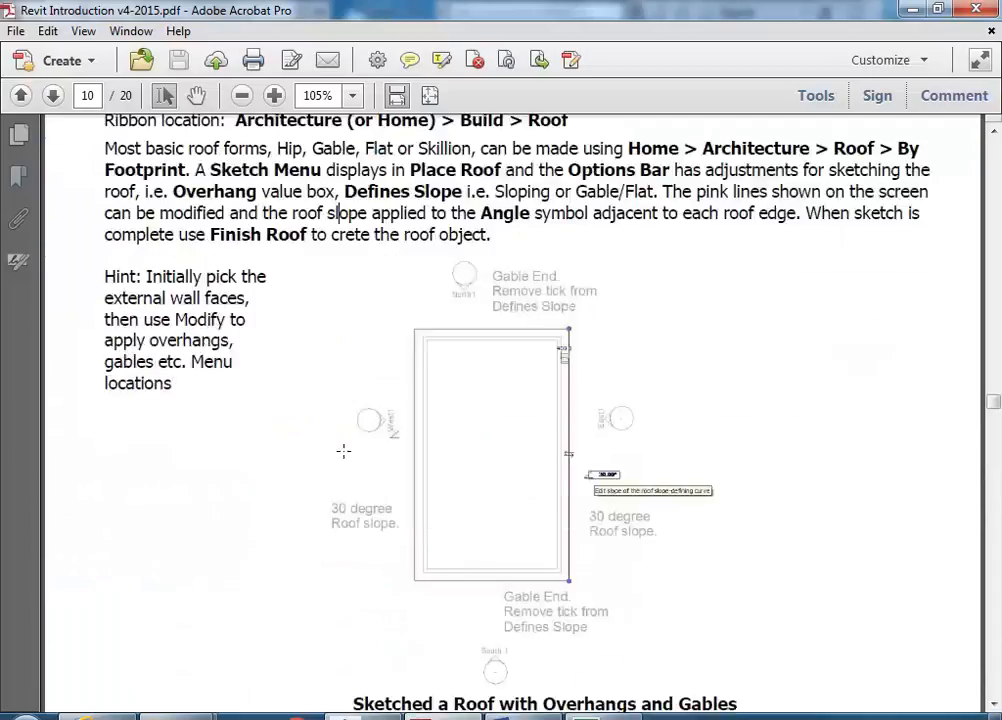
{"action": "scroll", "coordinate": [343, 450], "scroll_direction": "down", "scroll_amount": 5}
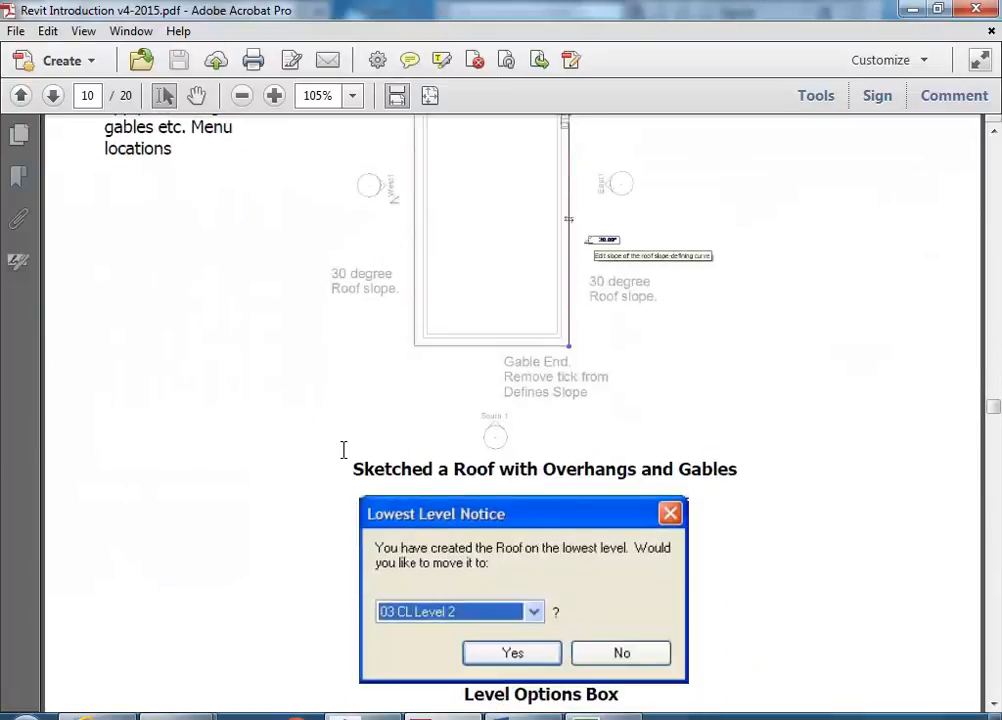
Step: Return to Revit, set the new roof's type to Basic Roof Generic - 400mm and set its overhang to 400
{"action": "scroll", "coordinate": [343, 450], "scroll_direction": "down", "scroll_amount": 12}
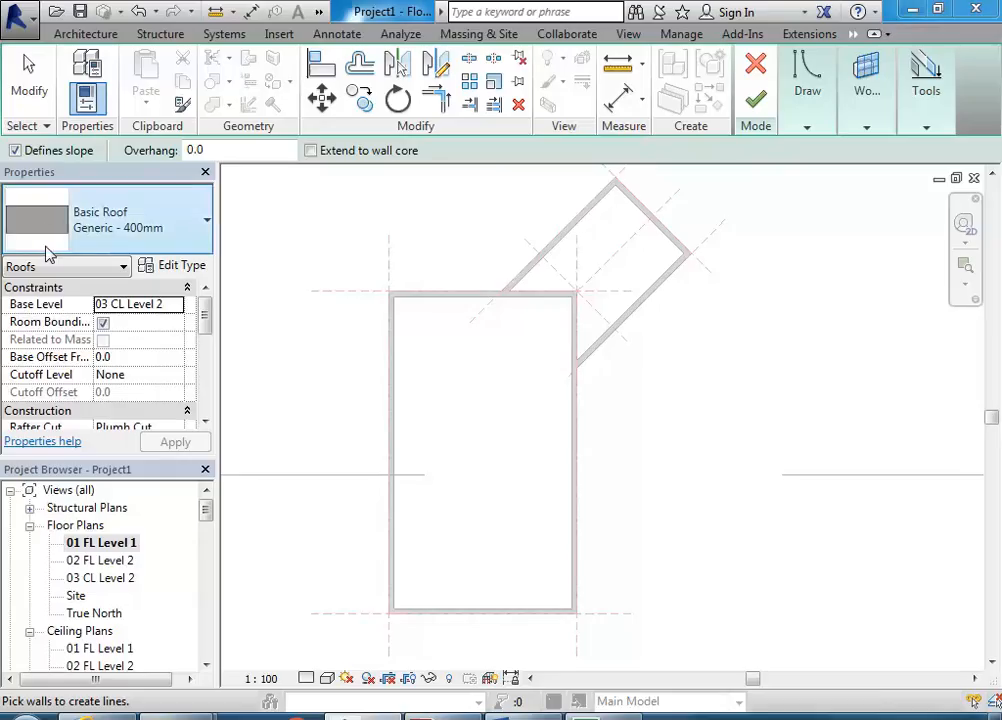
{"action": "left_click", "coordinate": [60, 210]}
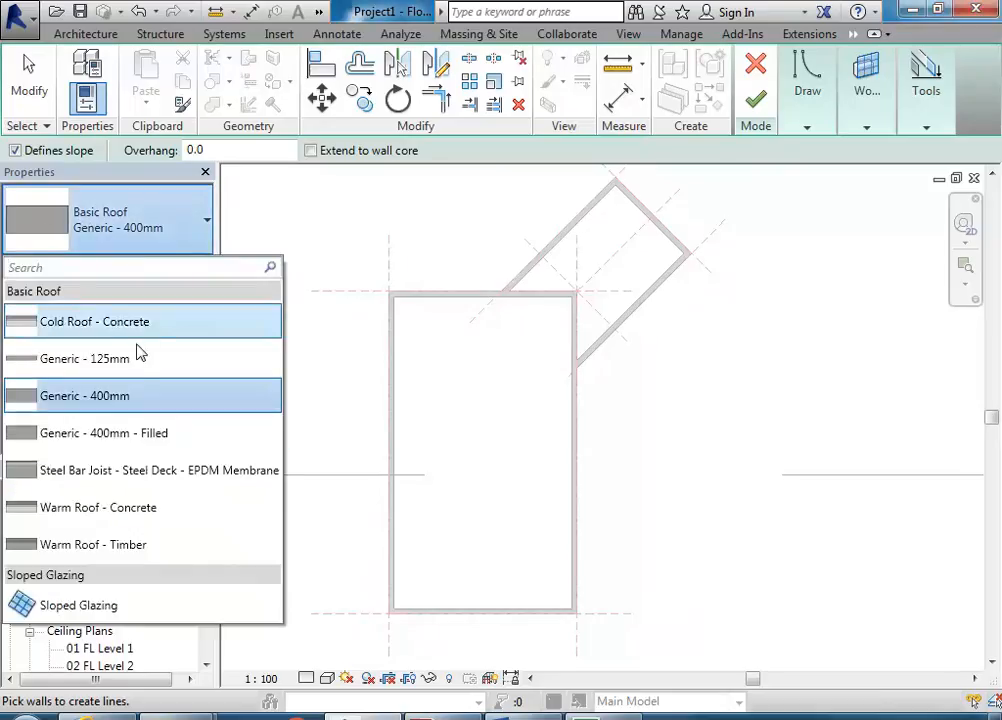
{"action": "left_click", "coordinate": [101, 396]}
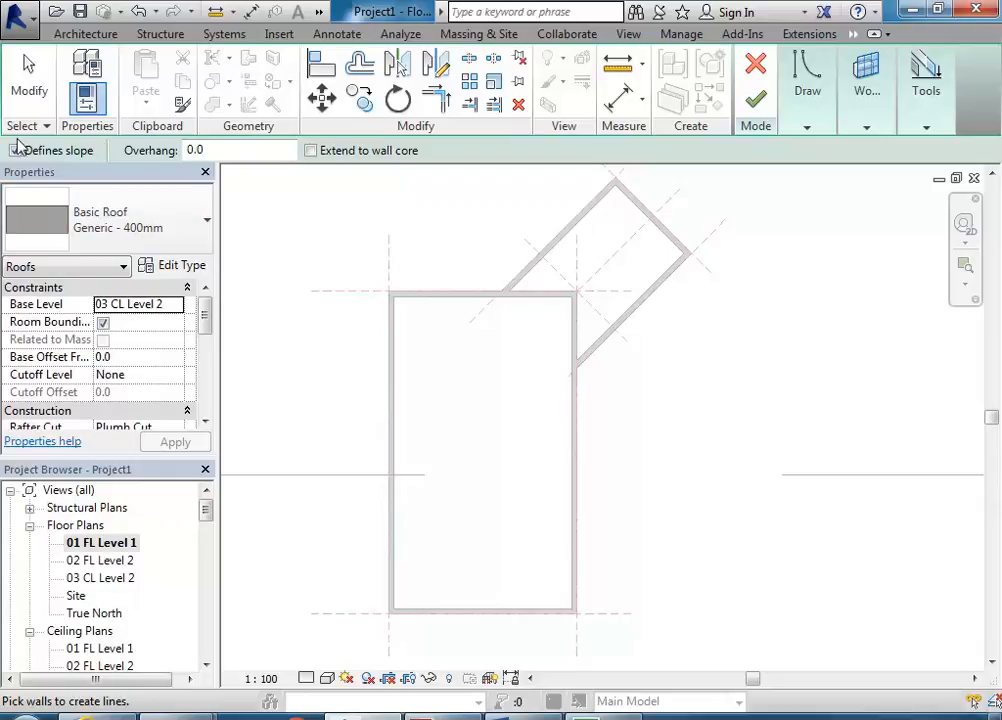
{"action": "left_click", "coordinate": [233, 149]}
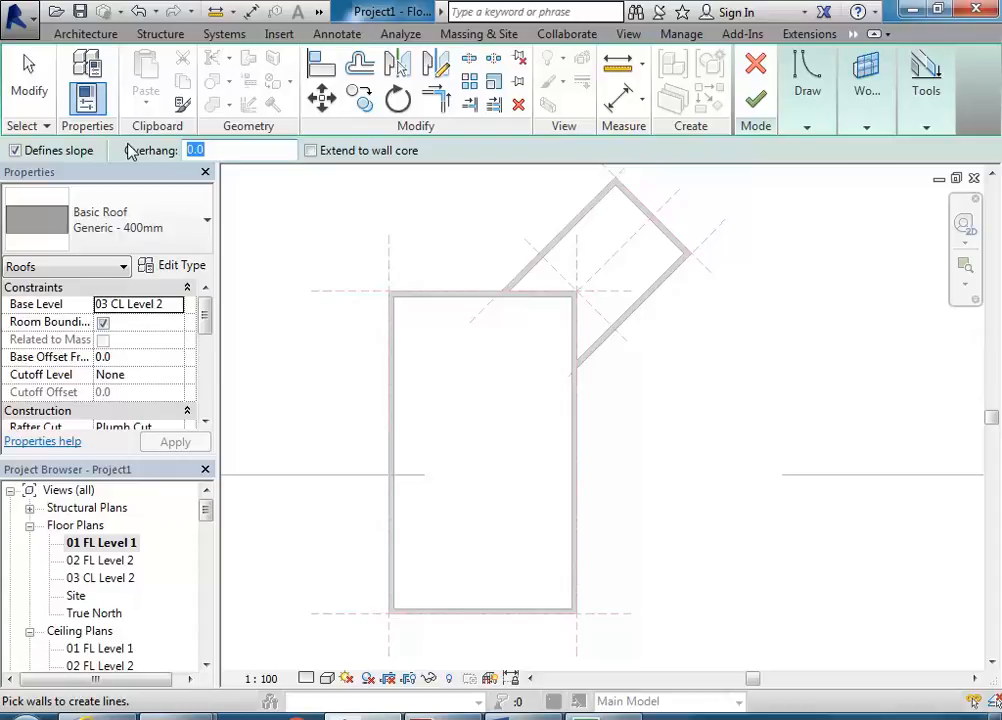
{"action": "type", "text": "400"}
{"action": "key", "text": "Return"}
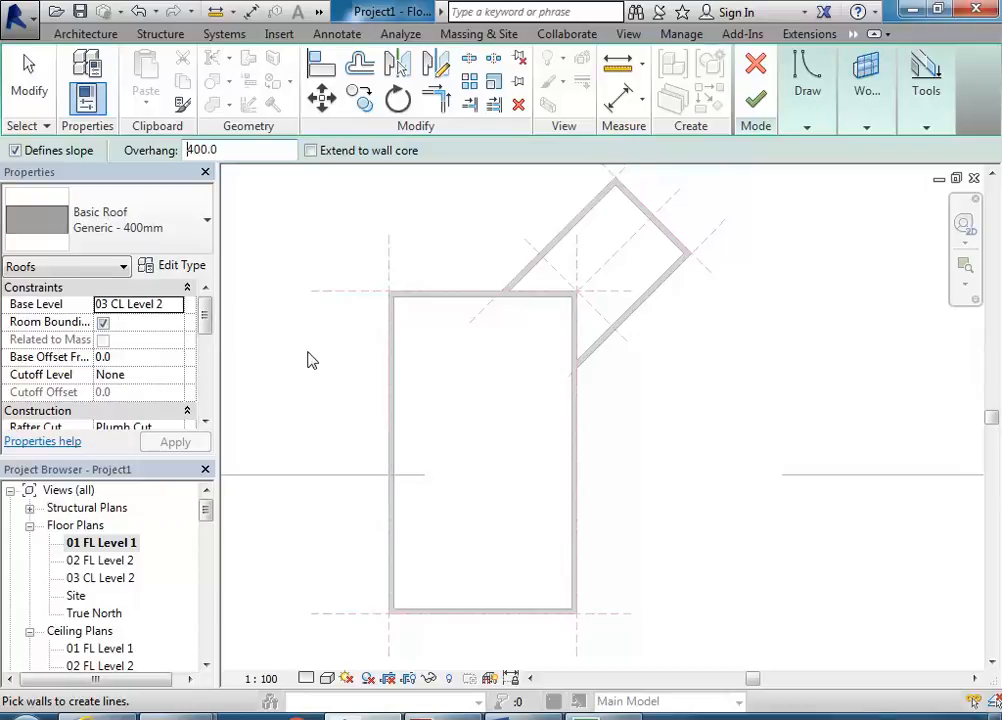
Step: Create slope-defining roof edges with the 400 overhang along the two long walls of the main rectangle
{"action": "left_click", "coordinate": [390, 375]}
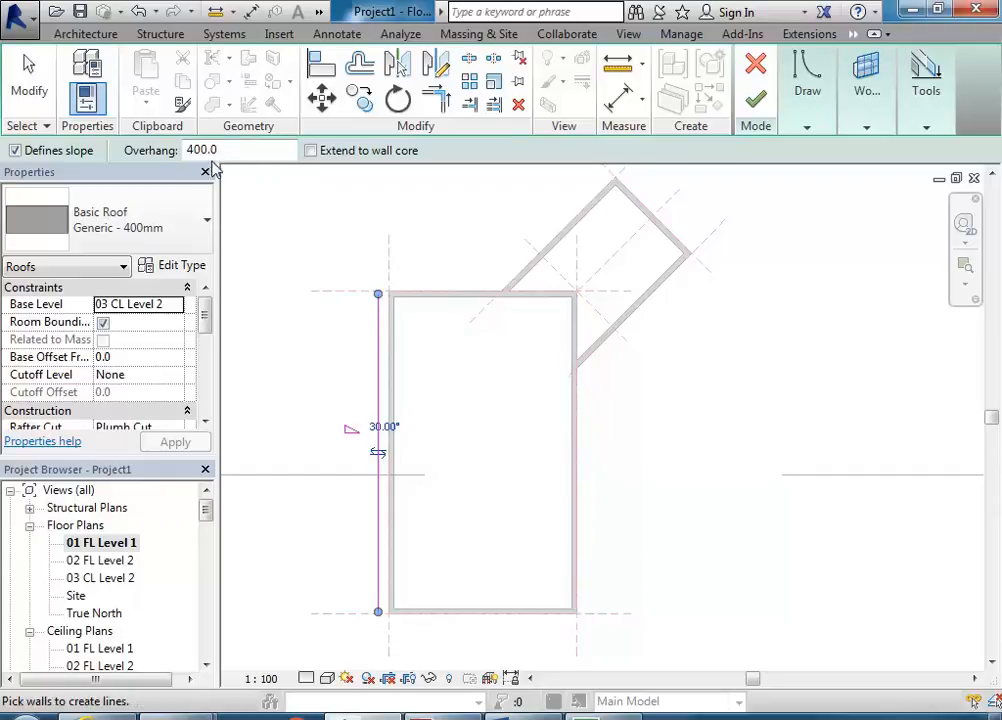
{"action": "left_click", "coordinate": [585, 449]}
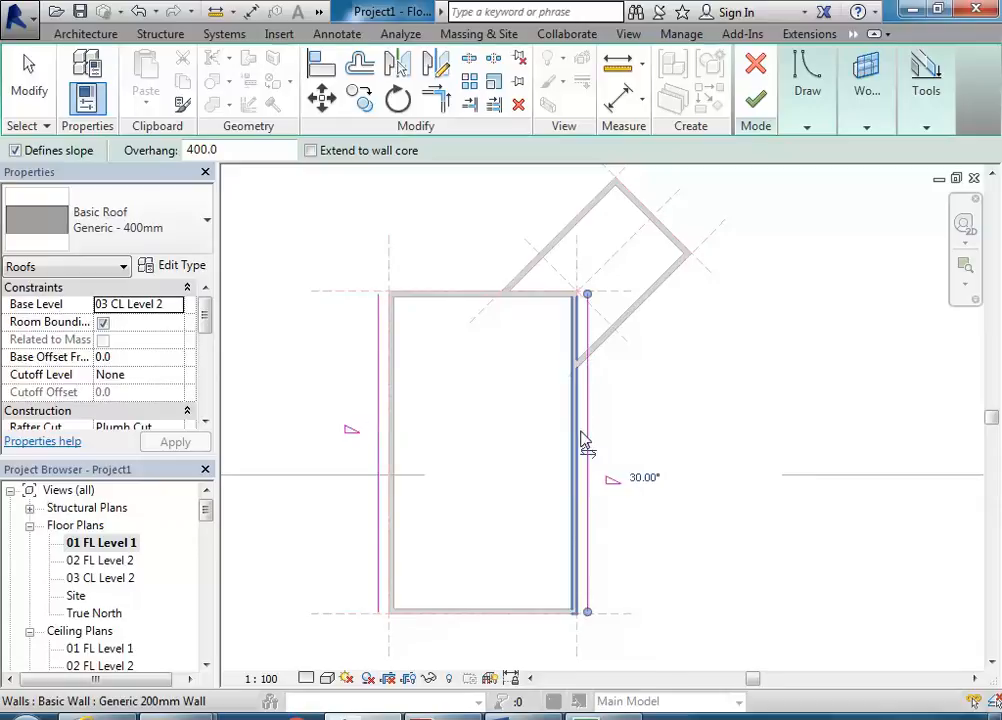
{"action": "middle_click_drag", "start_coordinate": [467, 450], "coordinate": [487, 453]}
{"action": "scroll", "coordinate": [458, 425], "scroll_direction": "up", "scroll_amount": 1}
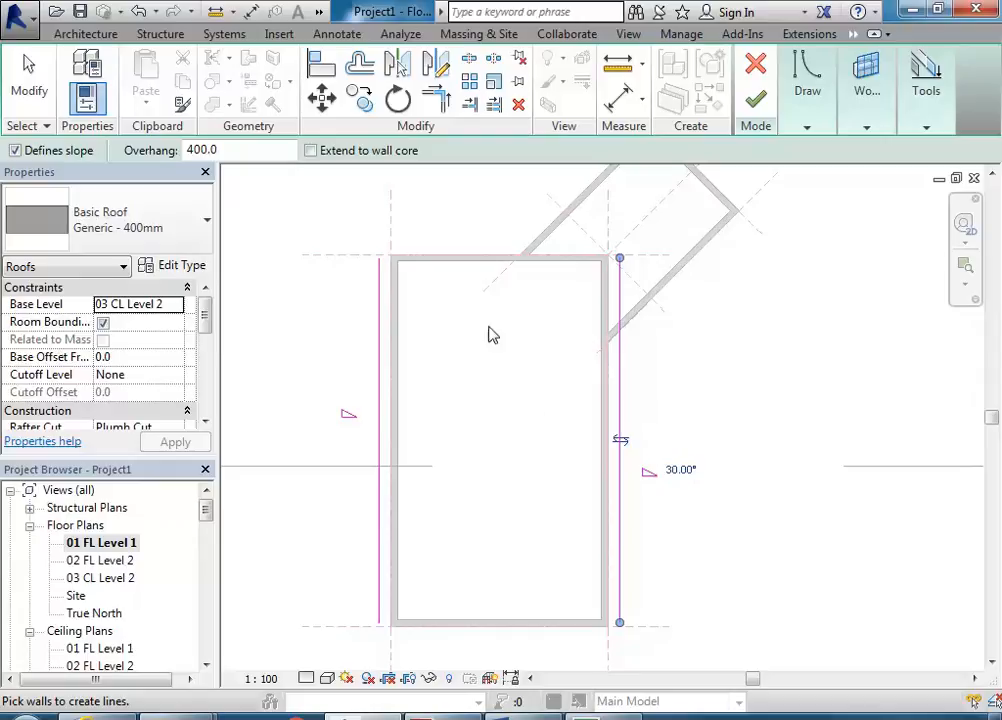
{"action": "middle_click_drag", "start_coordinate": [510, 369], "coordinate": [485, 353]}
{"action": "scroll", "coordinate": [472, 347], "scroll_direction": "down", "scroll_amount": 1}
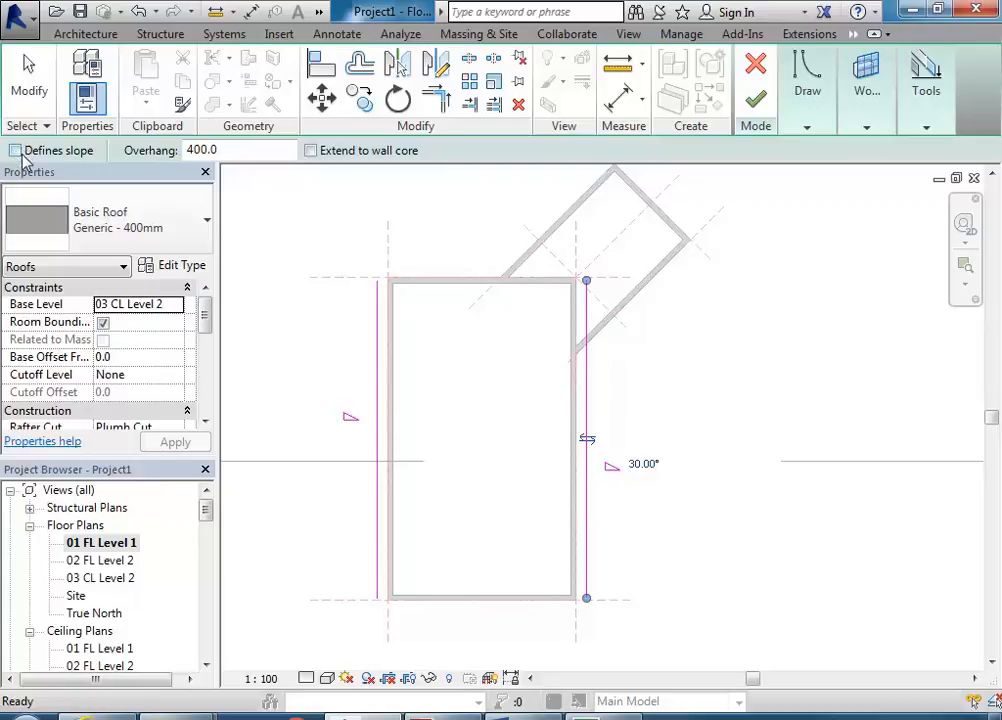
Step: Add roof edges without a defined slope along the two short walls of the main rectangle and finish the roof sketch
{"action": "left_click", "coordinate": [459, 284]}
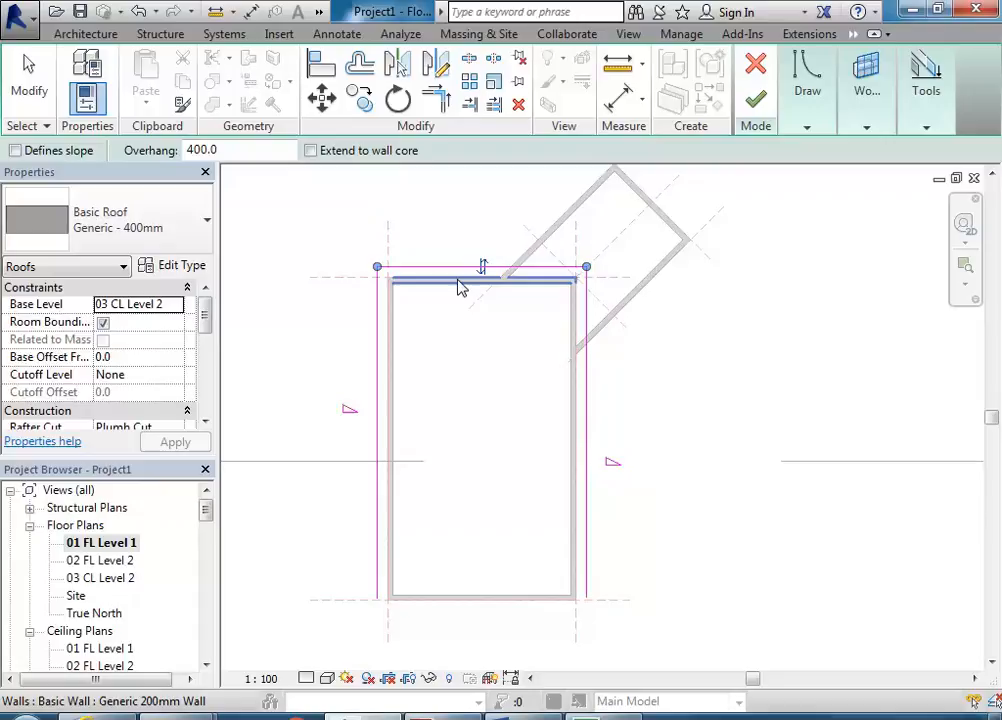
{"action": "left_click", "coordinate": [479, 607]}
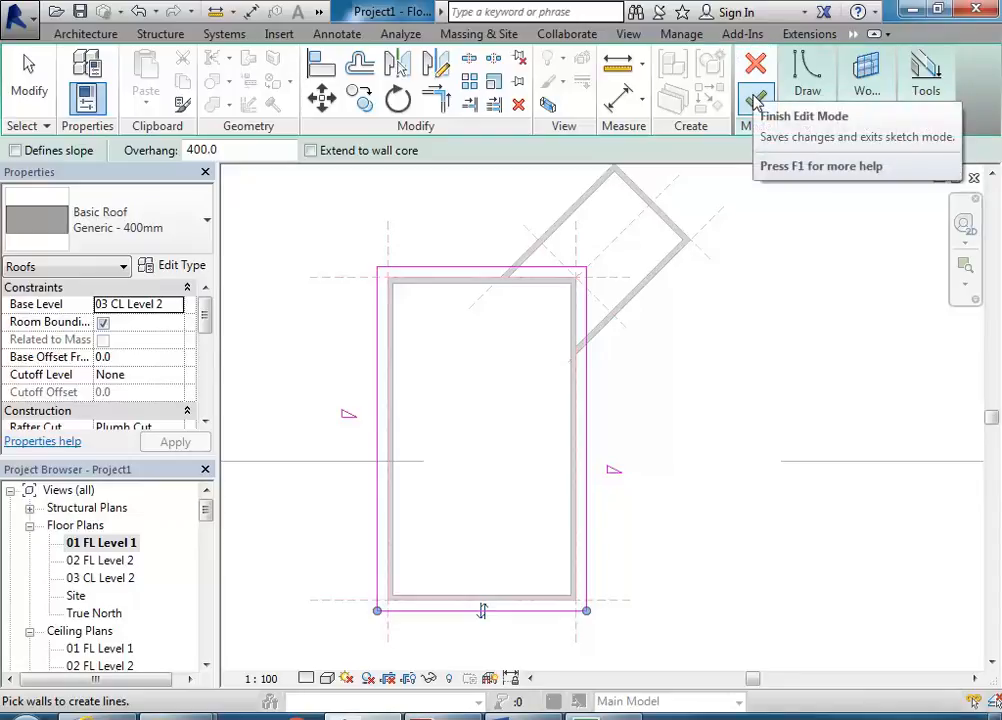
{"action": "left_click", "coordinate": [757, 101]}
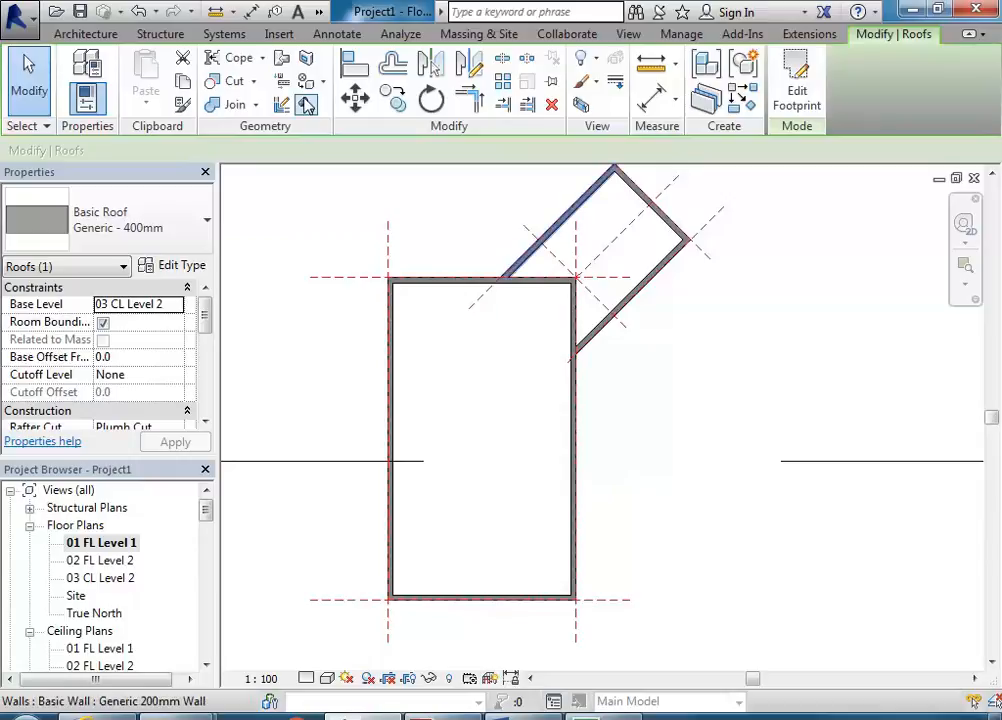
Step: Look at the new roof in 3D View 1 and View 2, examining the gable end and overhang from several angles
{"action": "left_click_drag", "start_coordinate": [209, 510], "coordinate": [210, 522]}
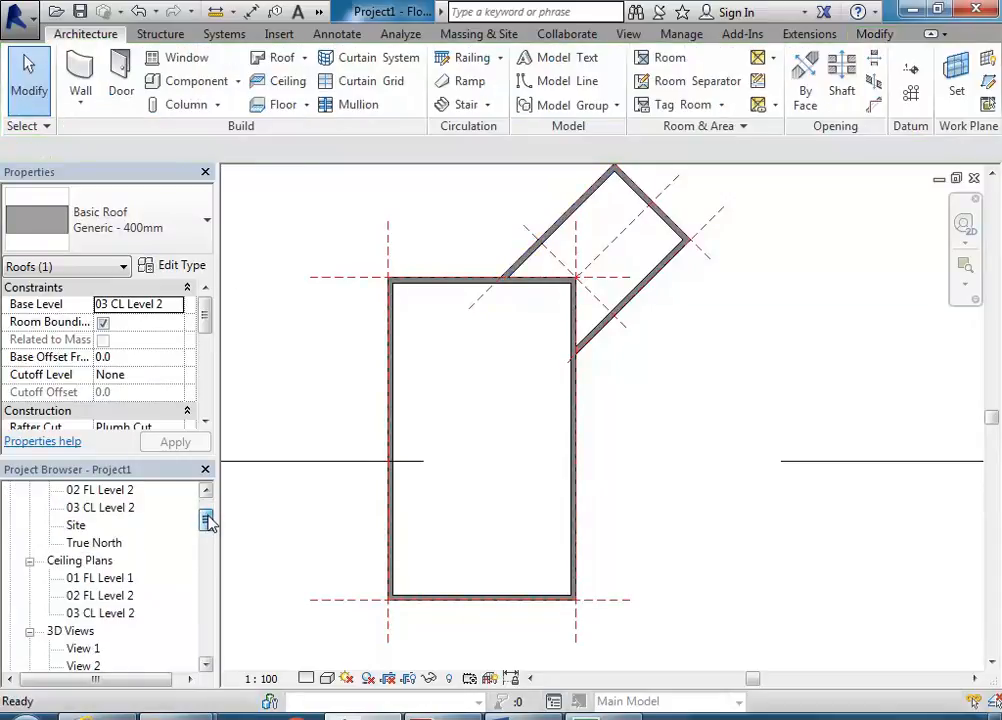
{"action": "left_click_drag", "start_coordinate": [208, 520], "coordinate": [206, 530]}
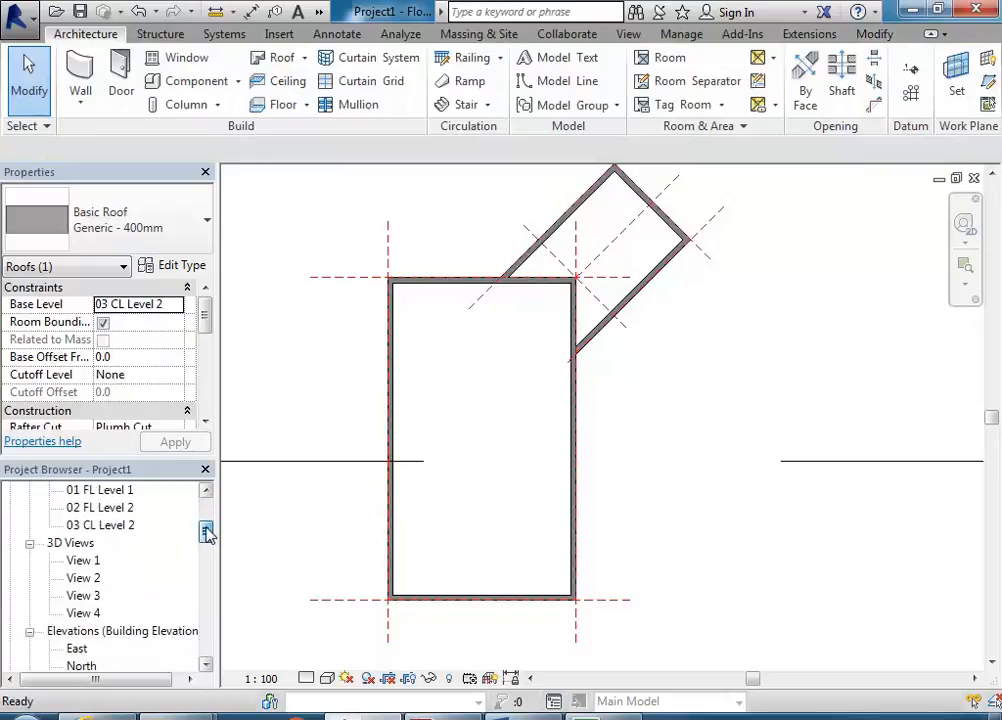
{"action": "key", "text": "Escape"}
{"action": "double_click", "coordinate": [83, 560]}
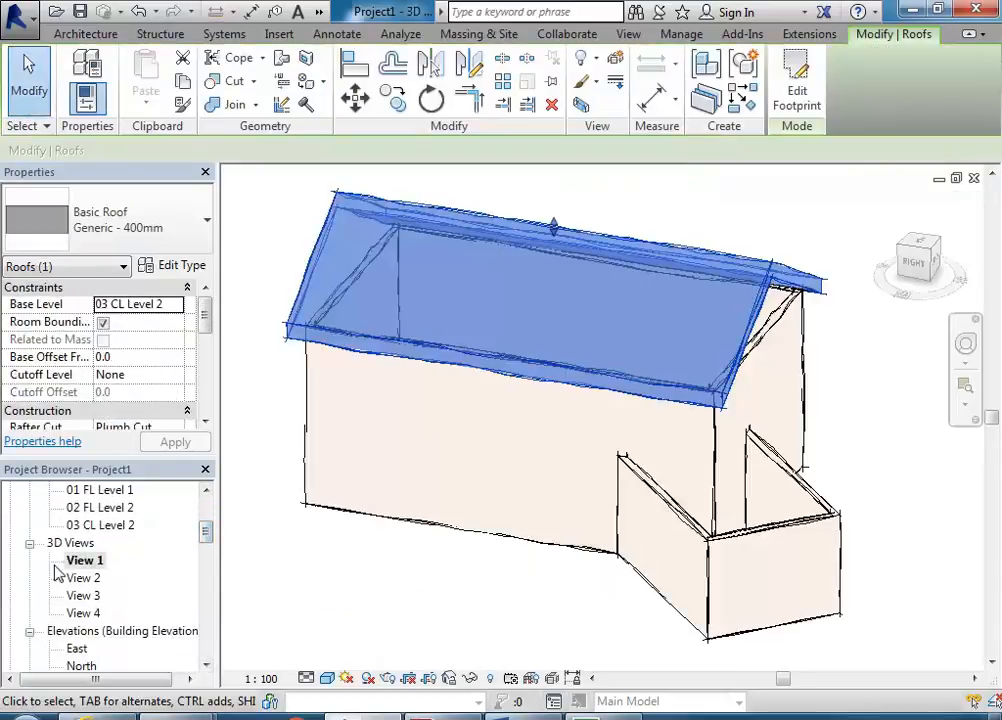
{"action": "double_click", "coordinate": [83, 578]}
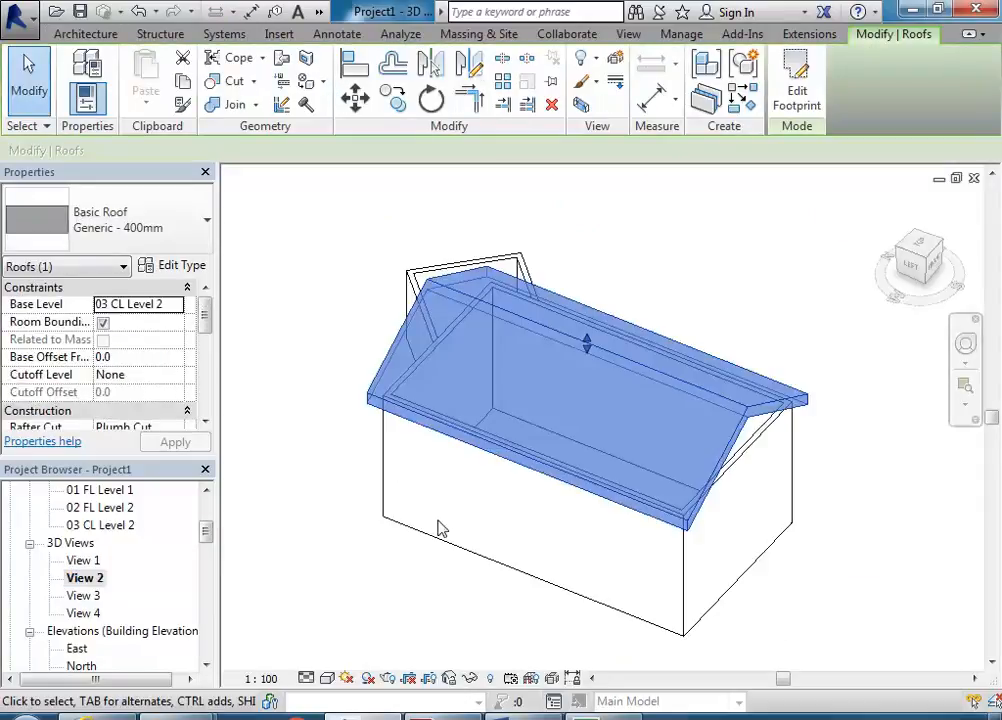
{"action": "left_click", "coordinate": [834, 608]}
{"action": "middle_click_drag", "start_coordinate": [848, 617], "coordinate": [718, 550], "text": "shift"}
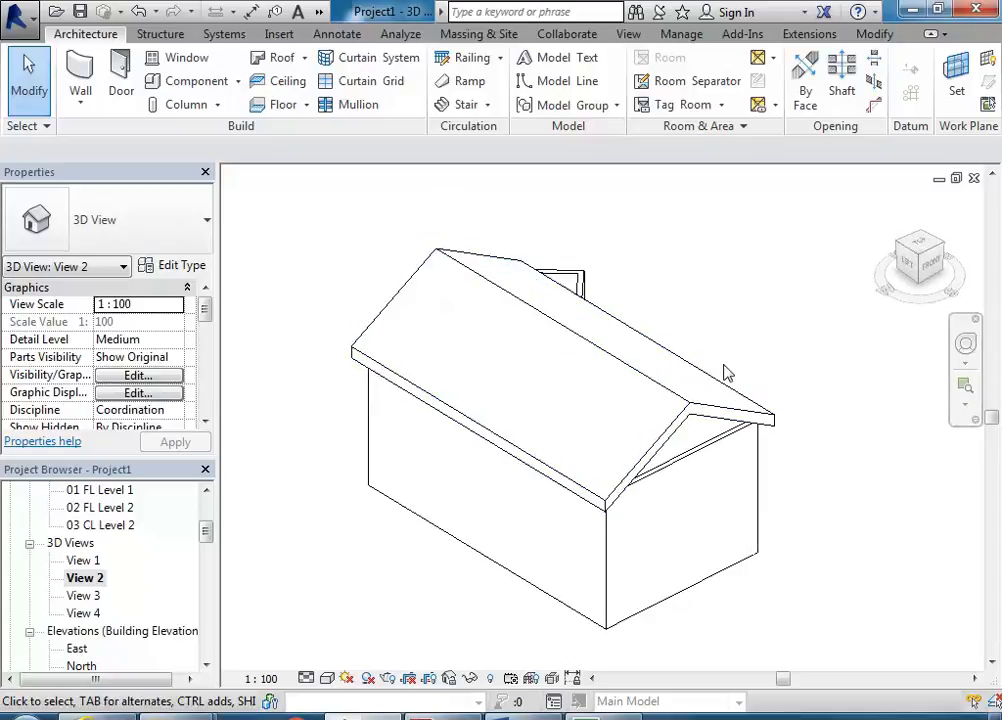
{"action": "middle_click_drag", "start_coordinate": [745, 461], "coordinate": [718, 470], "text": "shift"}
{"action": "scroll", "coordinate": [680, 456], "scroll_direction": "up", "scroll_amount": 2}
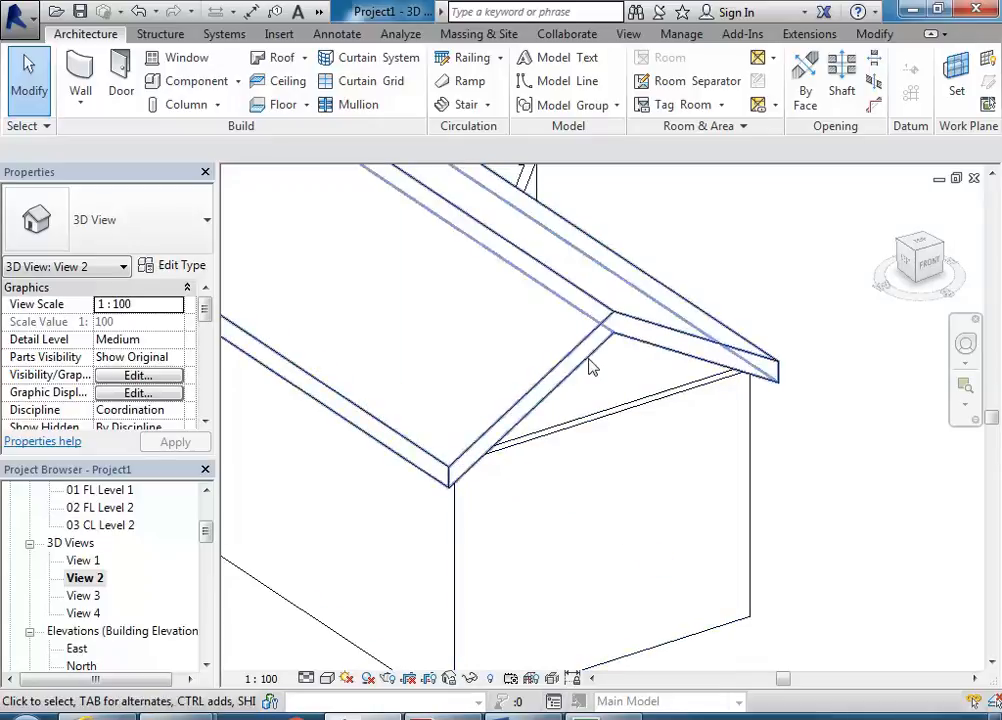
{"action": "scroll", "coordinate": [616, 567], "scroll_direction": "down", "scroll_amount": 2}
{"action": "middle_click_drag", "start_coordinate": [629, 579], "coordinate": [649, 552]}
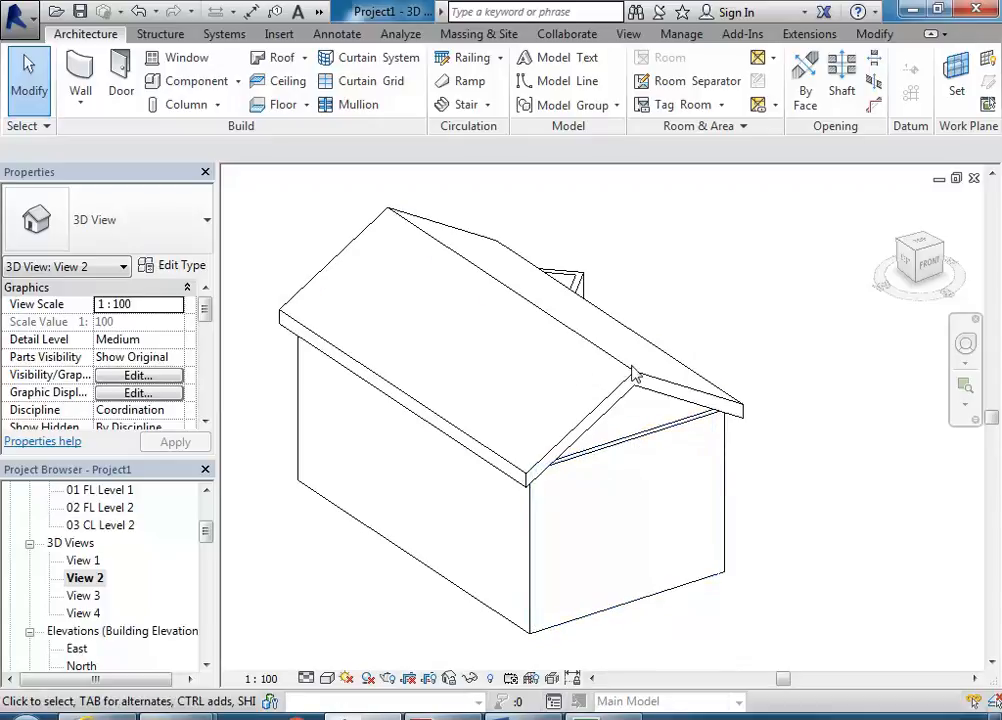
Step: Start editing the roof's footprint from View 2 and show its sketch in the 01 FL Level 1 floor plan
{"action": "left_click", "coordinate": [612, 413]}
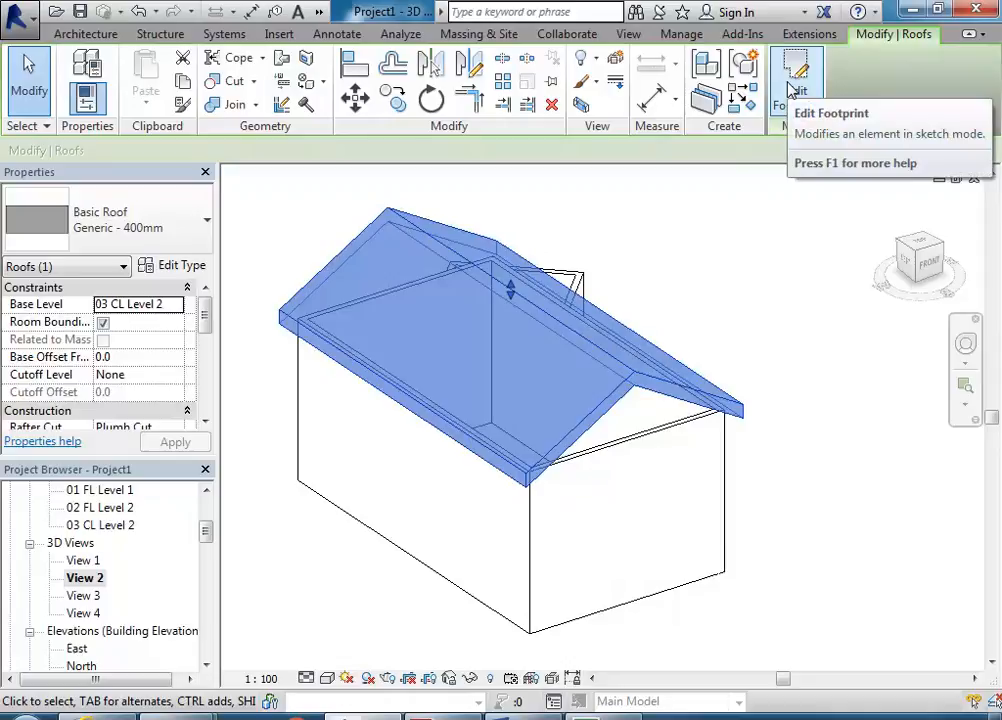
{"action": "left_click", "coordinate": [785, 347]}
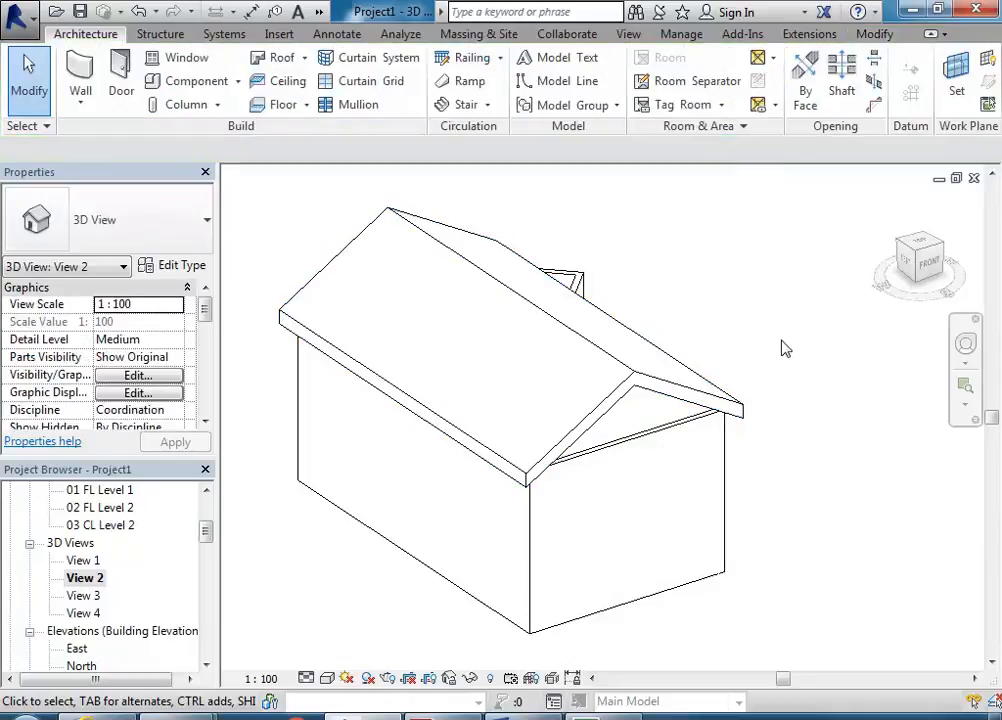
{"action": "left_click", "coordinate": [612, 407]}
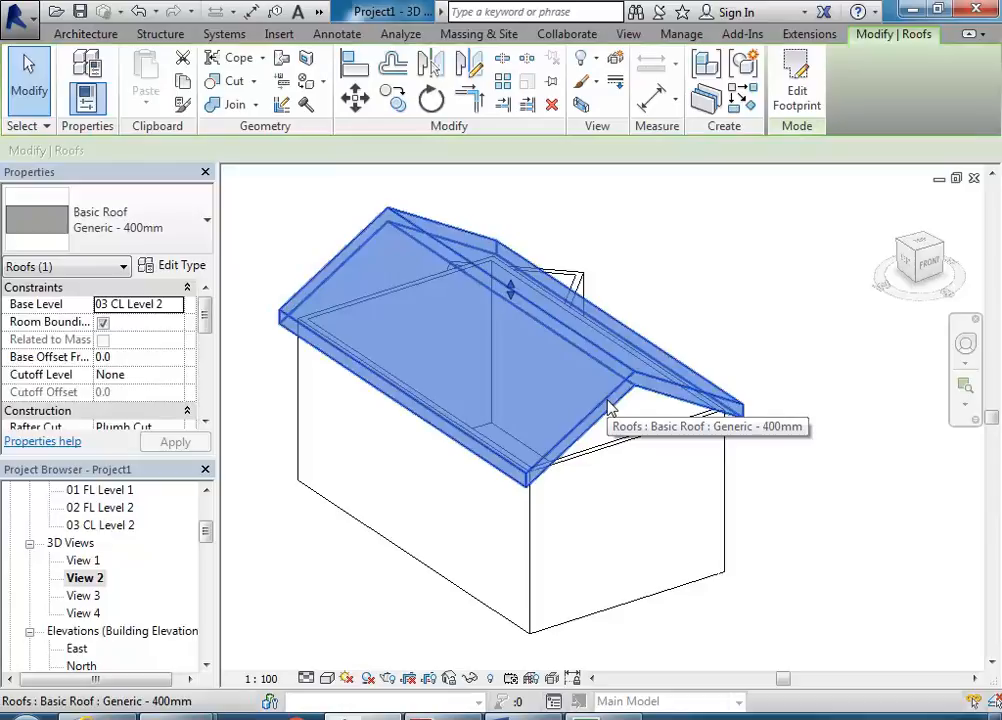
{"action": "left_click", "coordinate": [803, 88]}
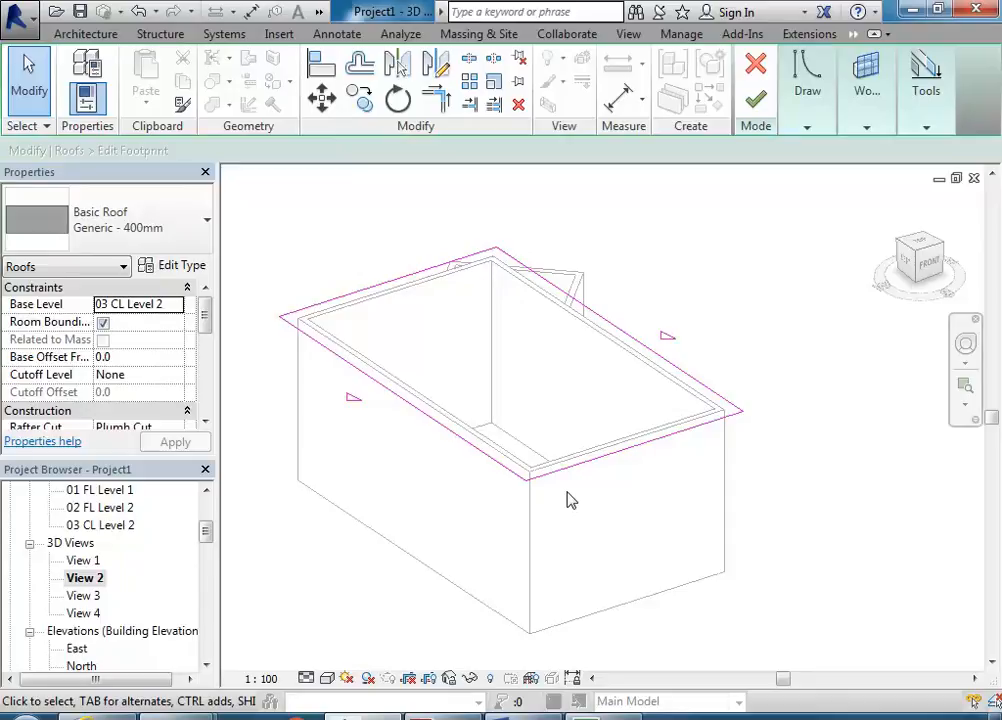
{"action": "left_click_drag", "start_coordinate": [206, 530], "coordinate": [207, 516]}
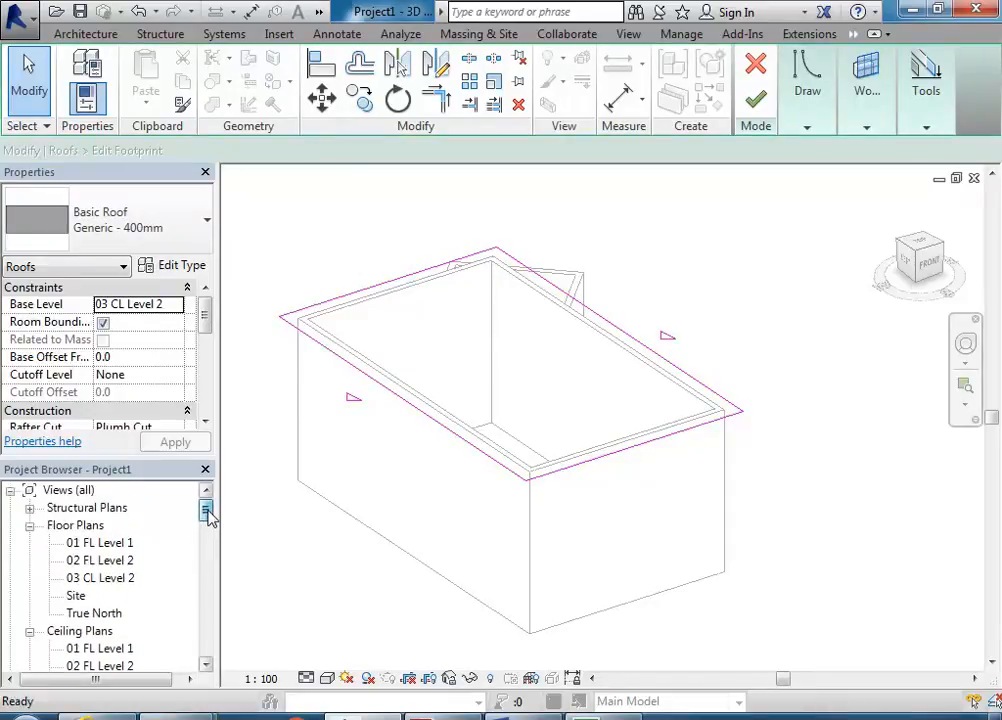
{"action": "double_click", "coordinate": [98, 542]}
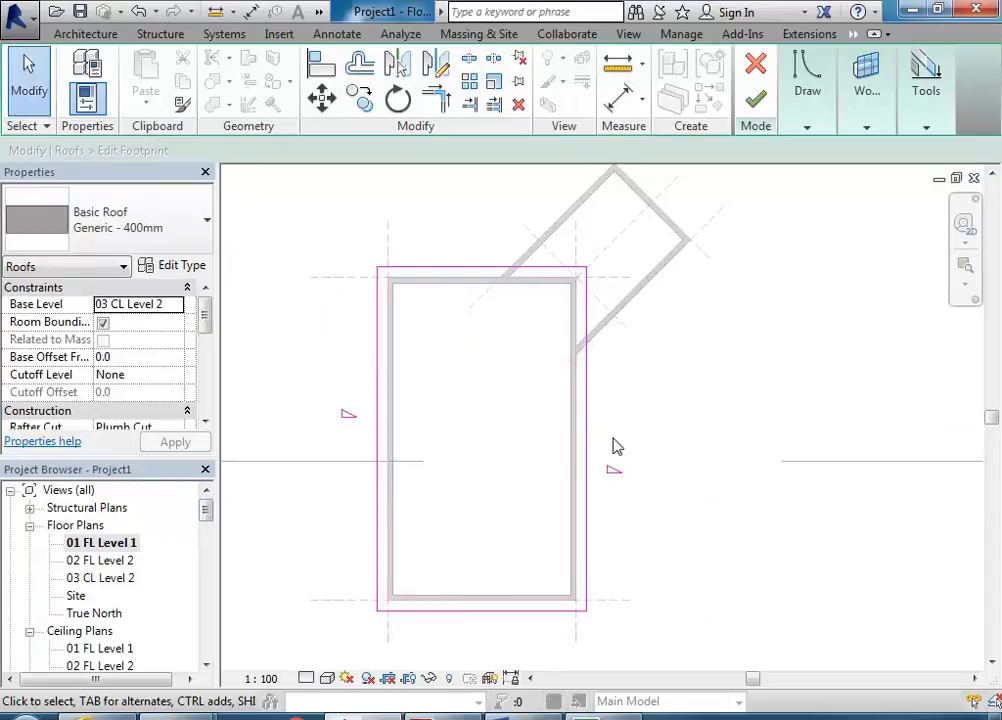
Step: Make both short end edges of the roof sketch slope-defining and finish the footprint edit
{"action": "left_click", "coordinate": [473, 276]}
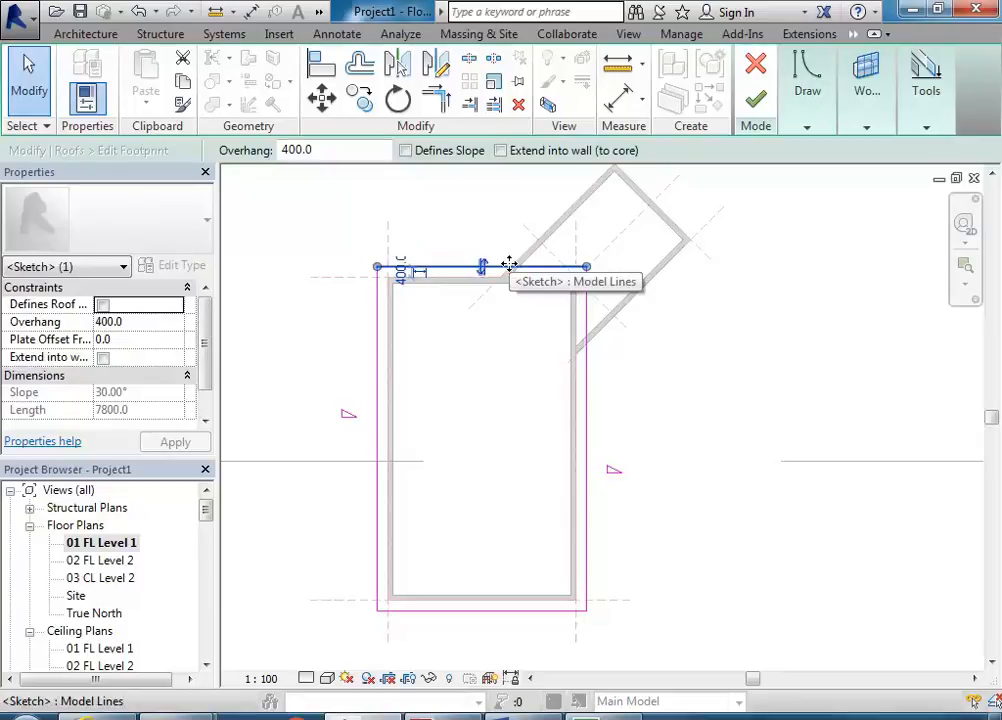
{"action": "left_click", "coordinate": [407, 152]}
{"action": "left_click", "coordinate": [487, 609]}
{"action": "left_click", "coordinate": [406, 151]}
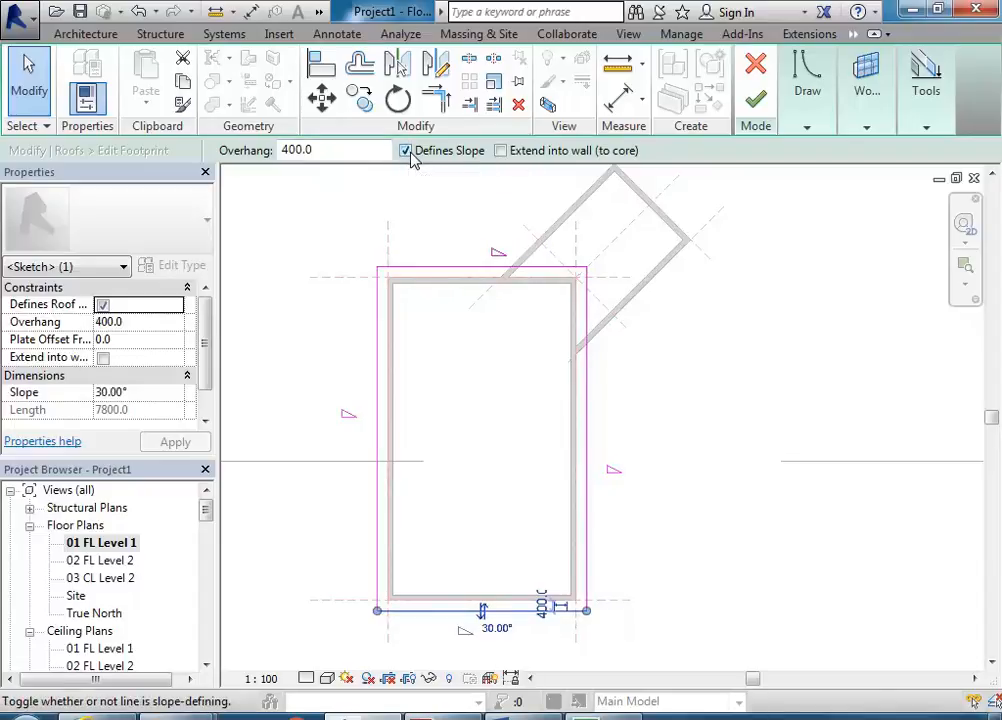
{"action": "left_click", "coordinate": [758, 104]}
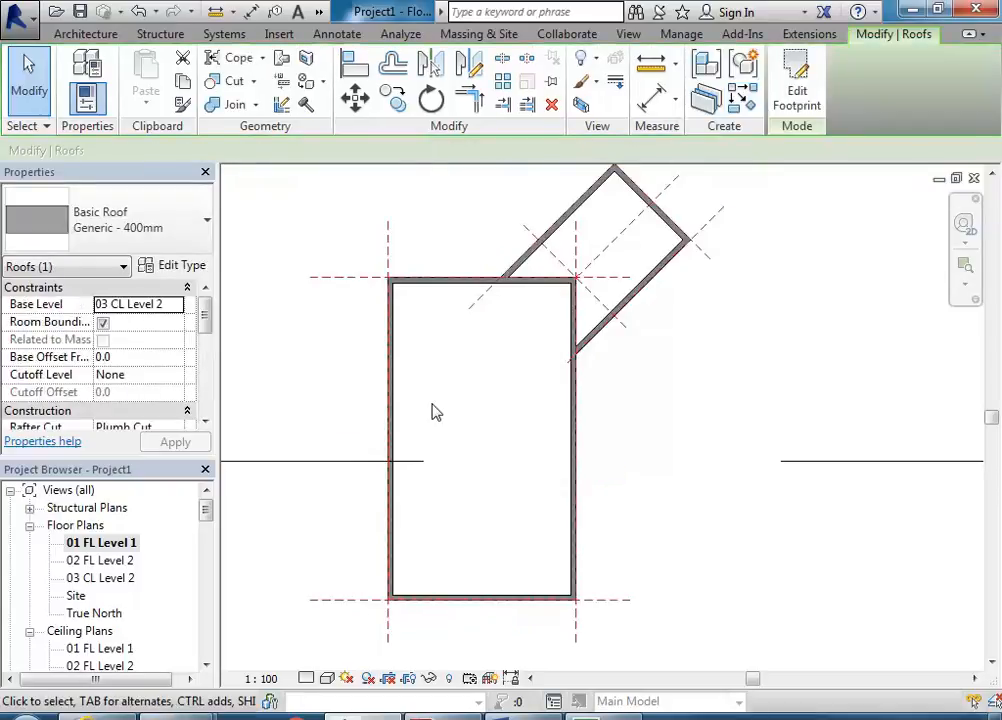
Step: Open 3D View 2 and orbit around the building to examine the reshaped roof and the angled wing
{"action": "key", "text": "Escape"}
{"action": "left_click_drag", "start_coordinate": [207, 514], "coordinate": [206, 528]}
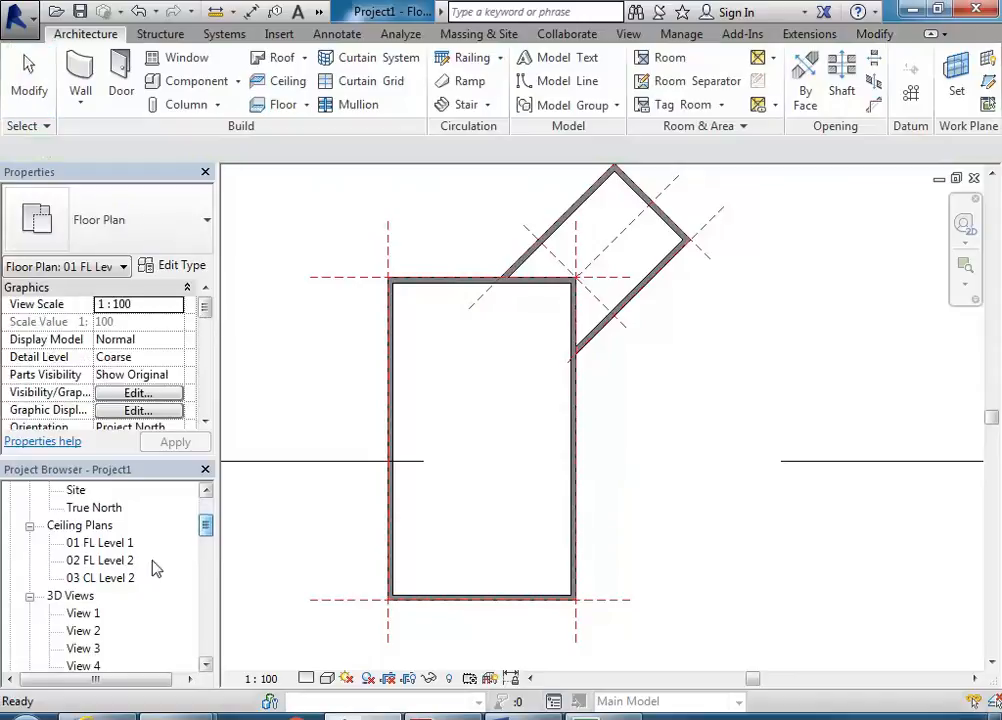
{"action": "left_click", "coordinate": [90, 631]}
{"action": "double_click", "coordinate": [90, 631]}
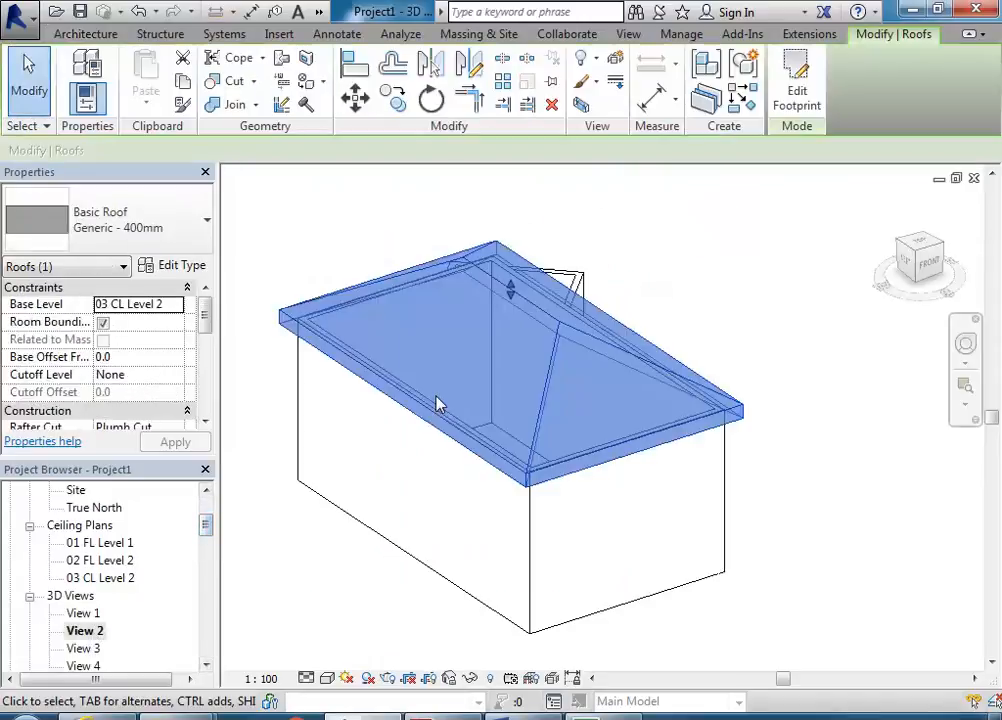
{"action": "key", "text": "Escape"}
{"action": "middle_click_drag", "start_coordinate": [767, 472], "coordinate": [630, 508], "text": "shift"}
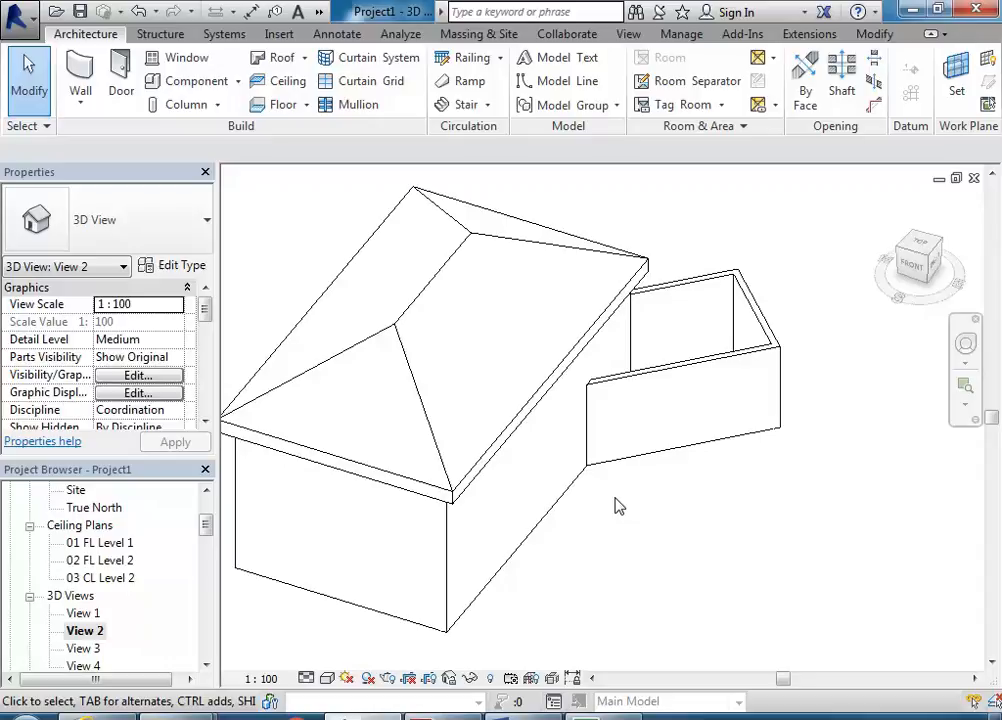
{"action": "middle_click_drag", "start_coordinate": [530, 474], "coordinate": [567, 497]}
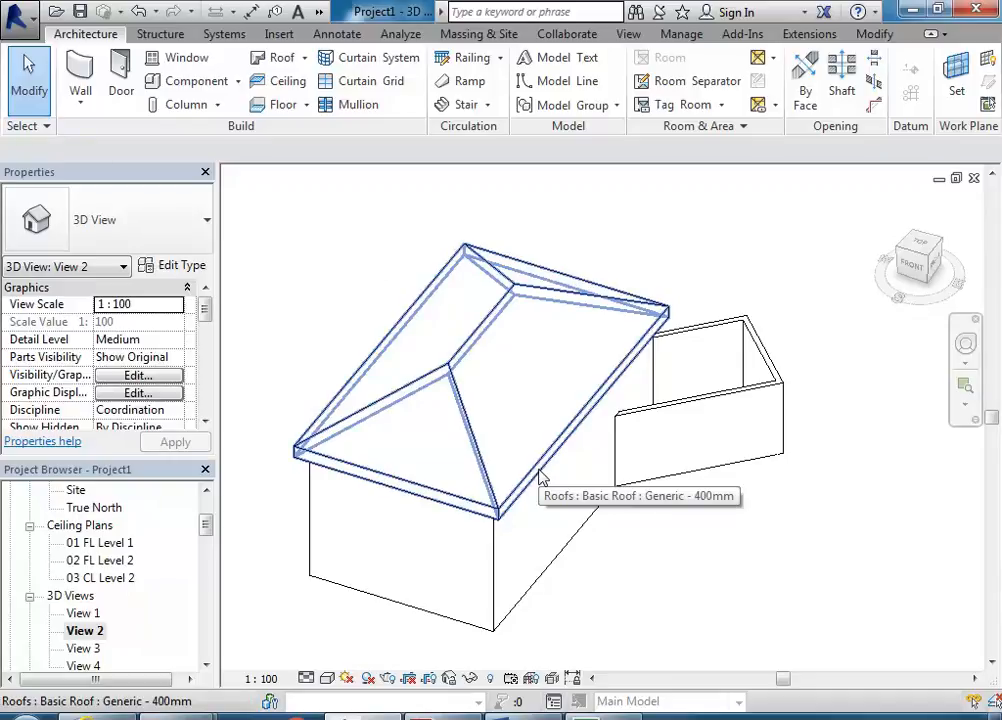
Step: Edit the roof's footprint and turn off Defines Slope for both short edges and the long edge nearest the angled wing
{"action": "left_click", "coordinate": [541, 478]}
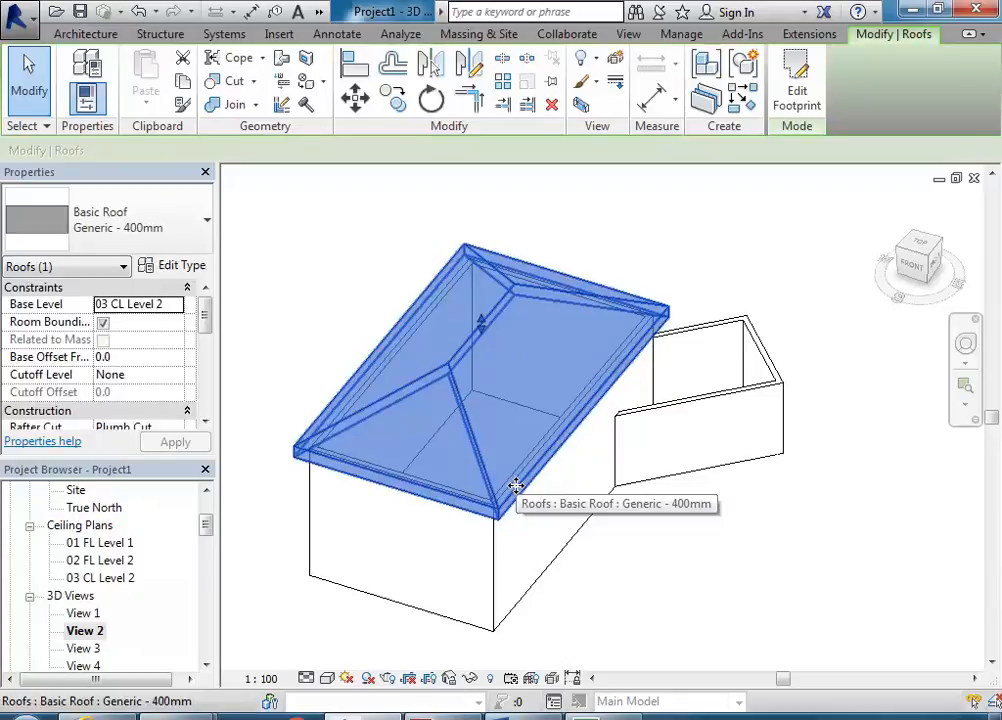
{"action": "left_click", "coordinate": [548, 535]}
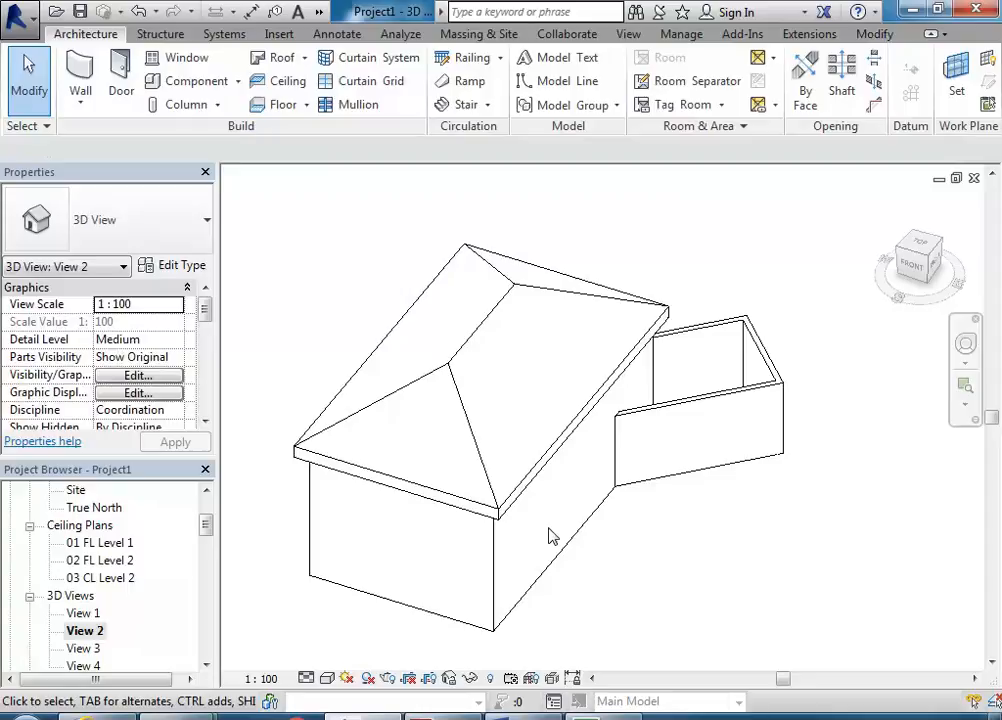
{"action": "left_click", "coordinate": [466, 407]}
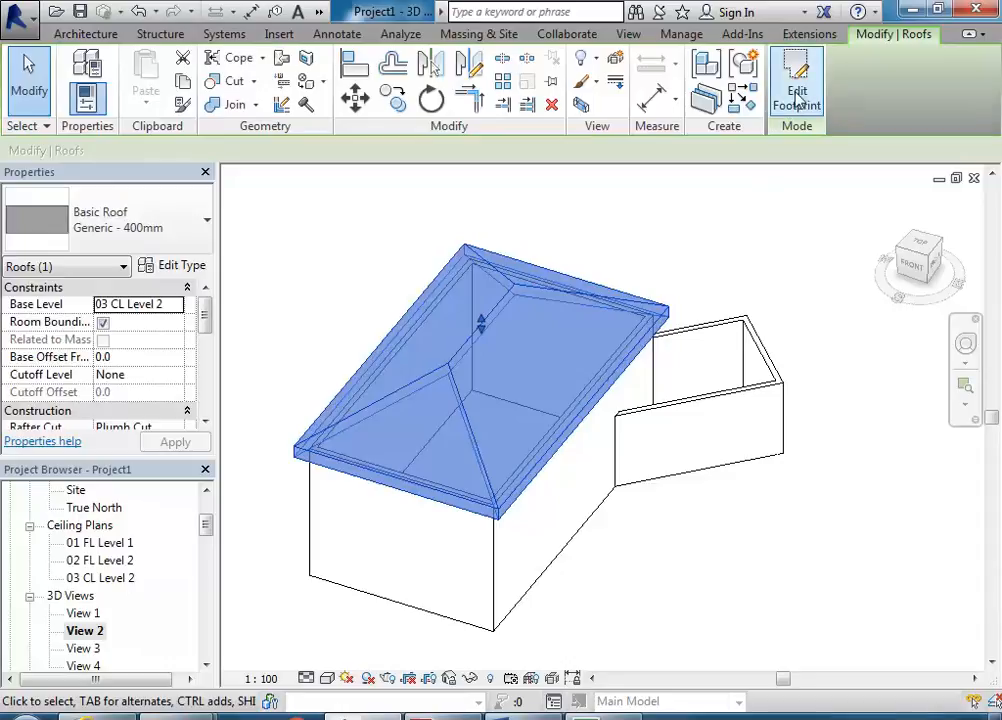
{"action": "left_click", "coordinate": [797, 82]}
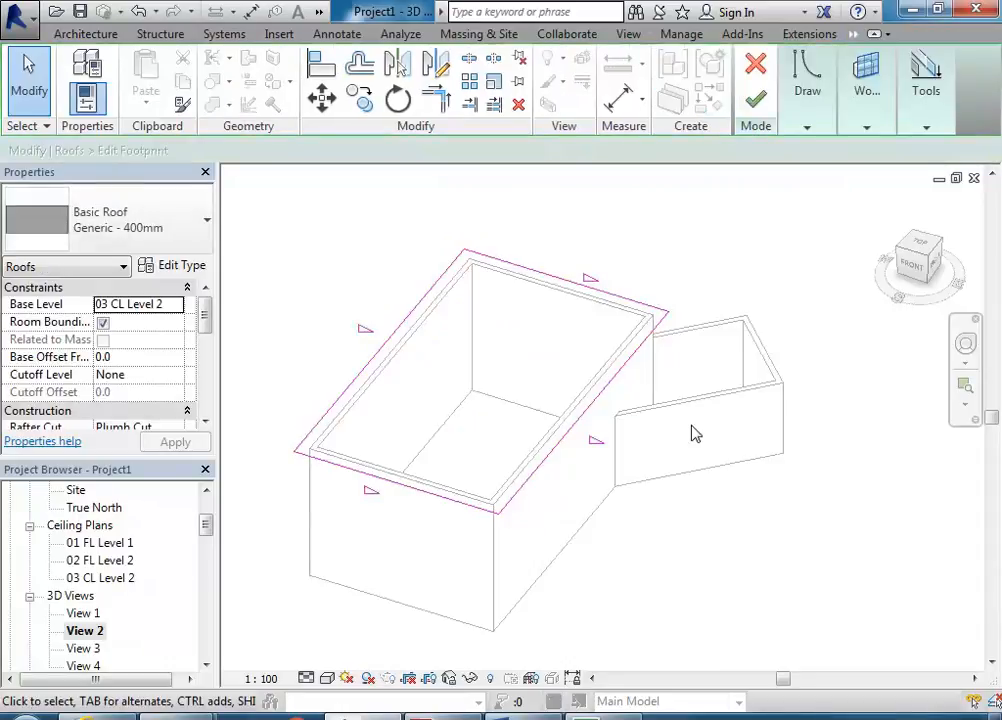
{"action": "left_click", "coordinate": [612, 298]}
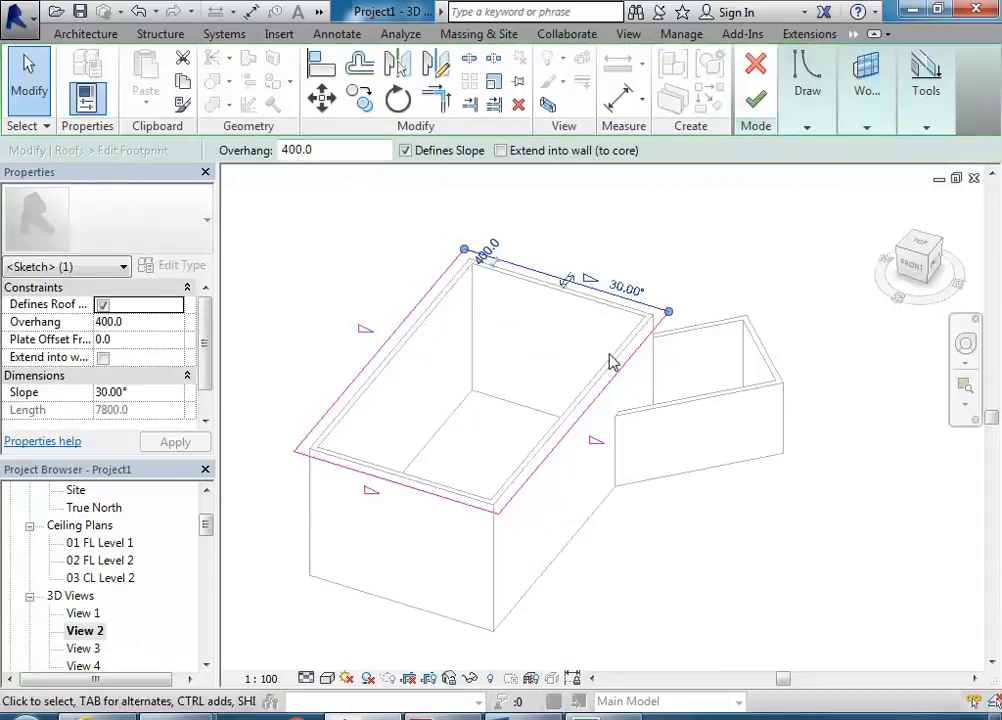
{"action": "left_click", "coordinate": [618, 380], "text": "ctrl"}
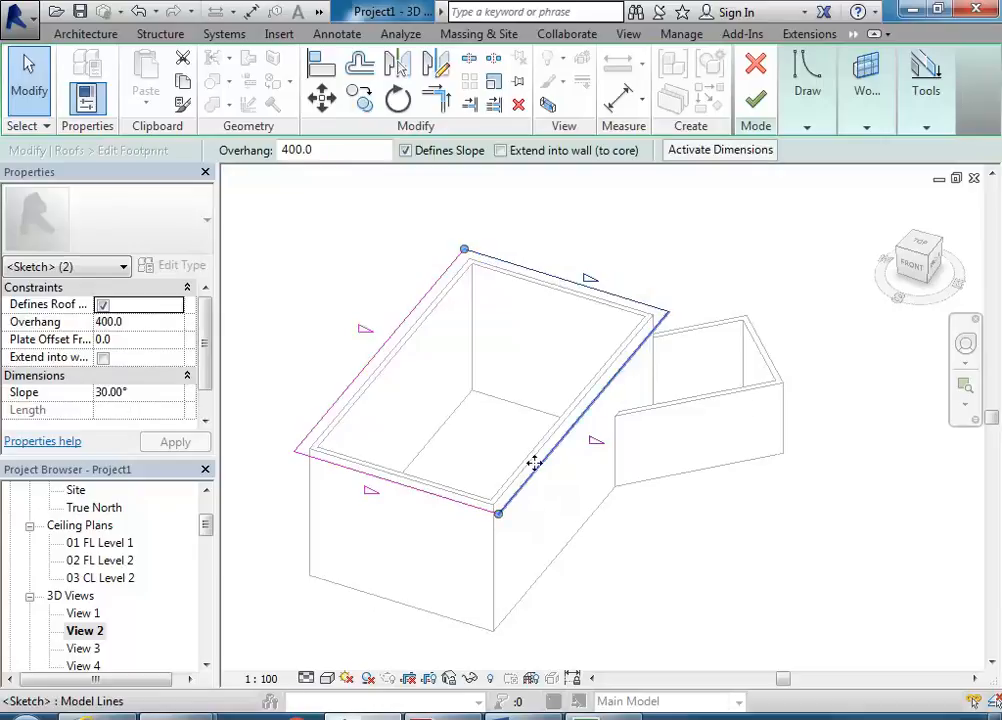
{"action": "left_click", "coordinate": [463, 504], "text": "ctrl"}
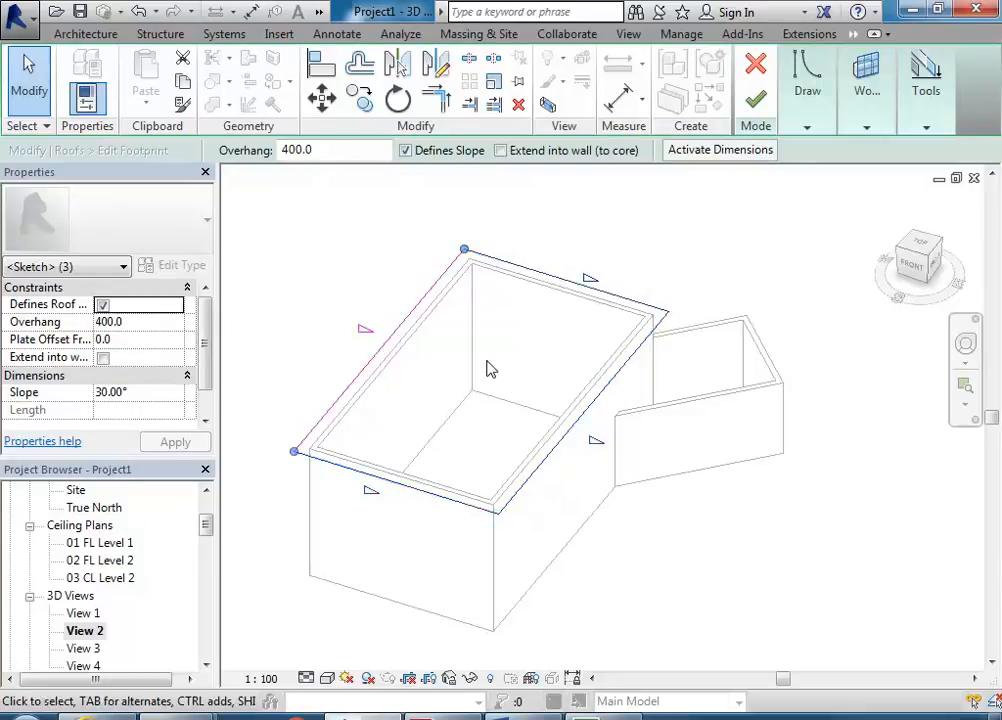
{"action": "left_click", "coordinate": [405, 150]}
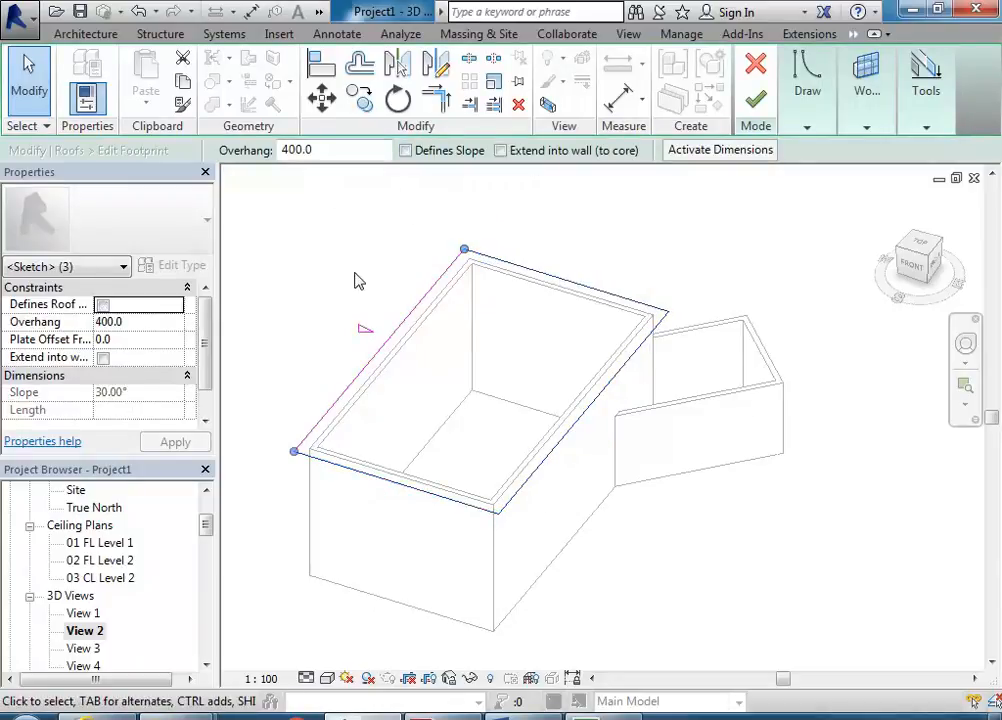
Step: Check the remaining slope-defining edge, finish the footprint edit and examine the single-slope roof in View 2
{"action": "left_click", "coordinate": [383, 315]}
{"action": "left_click", "coordinate": [397, 345]}
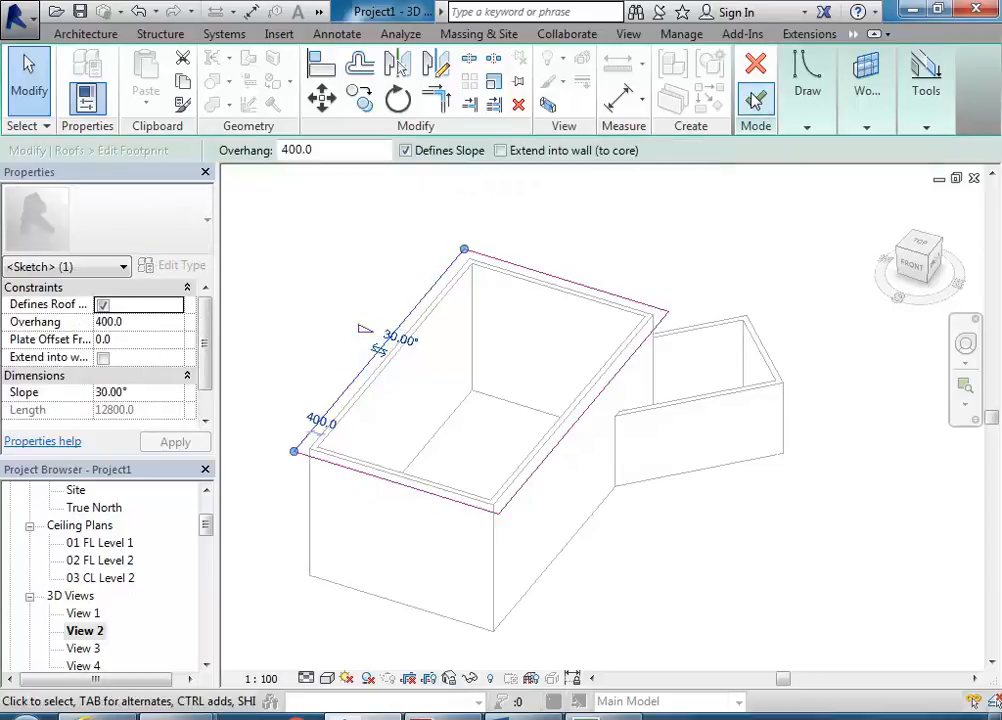
{"action": "left_click", "coordinate": [755, 98]}
{"action": "left_click", "coordinate": [727, 548]}
{"action": "middle_click_drag", "start_coordinate": [407, 380], "coordinate": [483, 445], "text": "shift"}
Step: Set the slope of the roof's only slope-defining edge to 5° and finish the footprint edit
{"action": "left_click", "coordinate": [492, 447]}
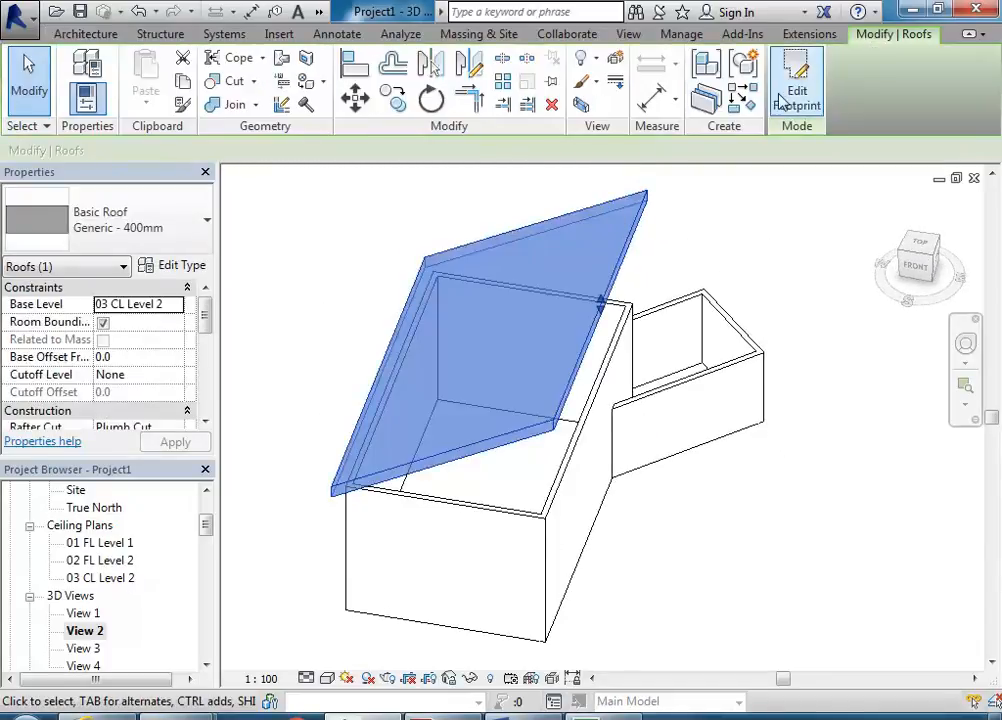
{"action": "left_click", "coordinate": [797, 92]}
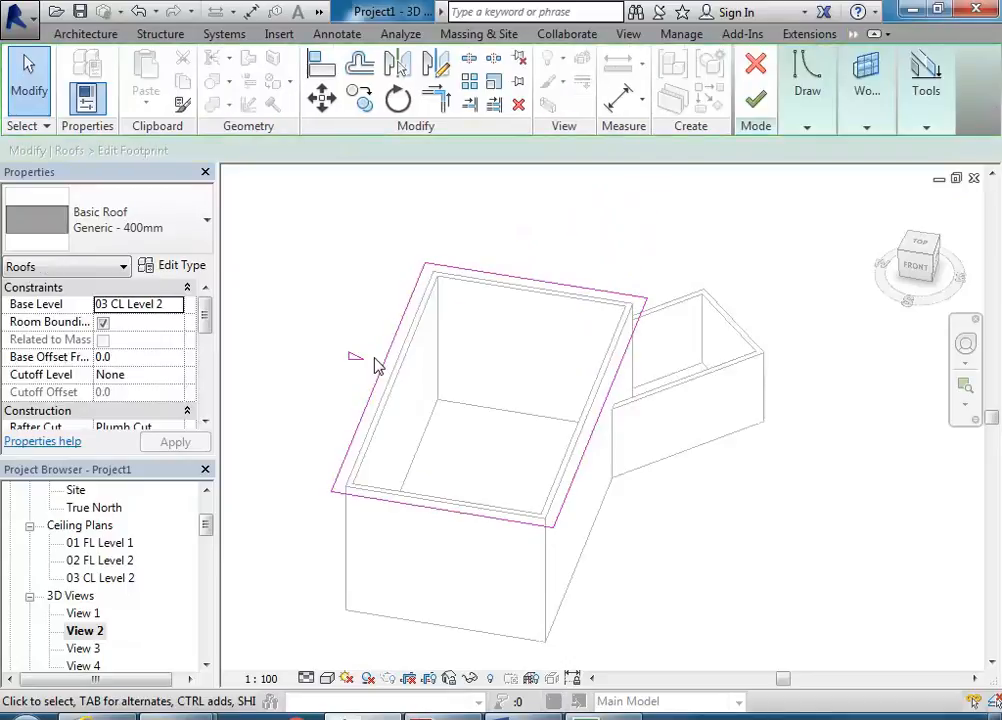
{"action": "left_click", "coordinate": [389, 369]}
{"action": "left_click", "coordinate": [391, 362]}
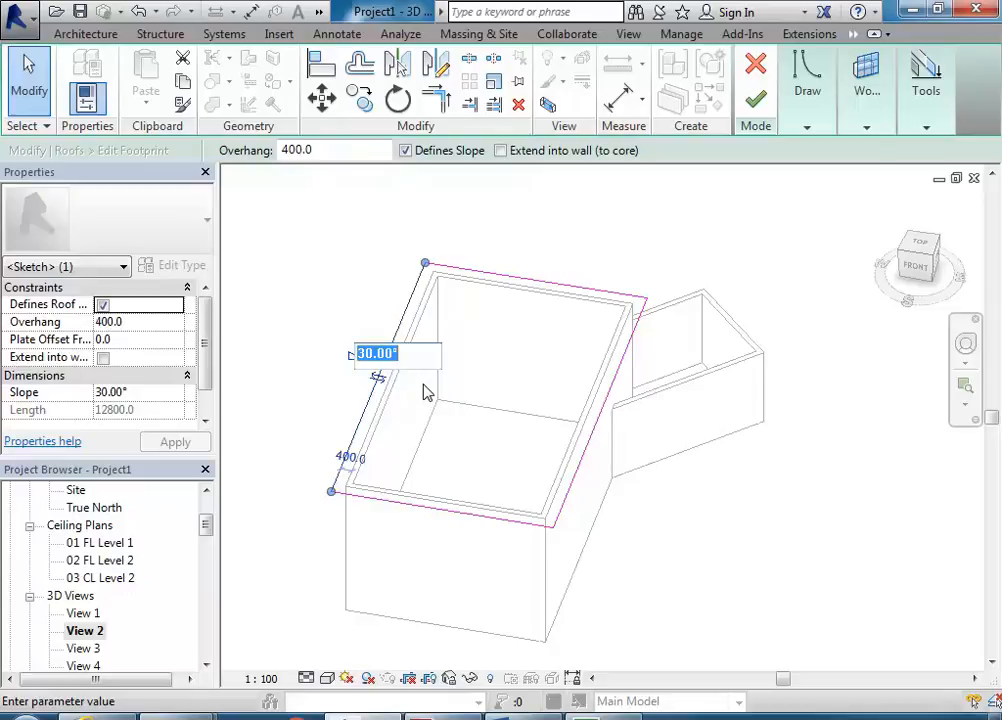
{"action": "key", "text": "BackSpace"}
{"action": "type", "text": "5"}
{"action": "key", "text": "Return"}
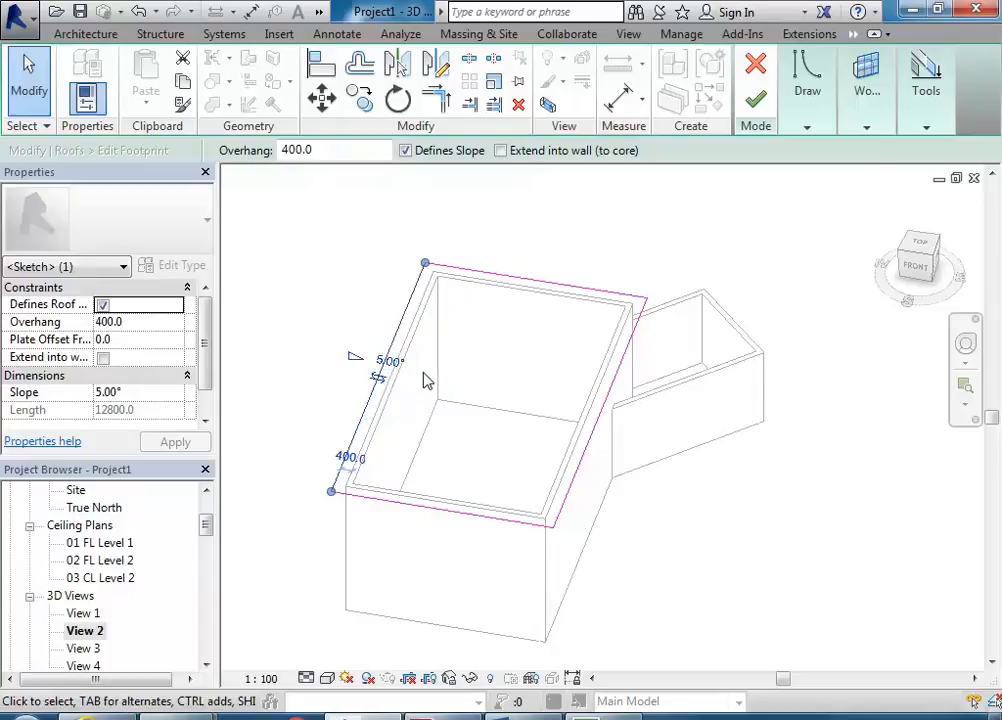
{"action": "left_click", "coordinate": [447, 217]}
{"action": "left_click", "coordinate": [757, 100]}
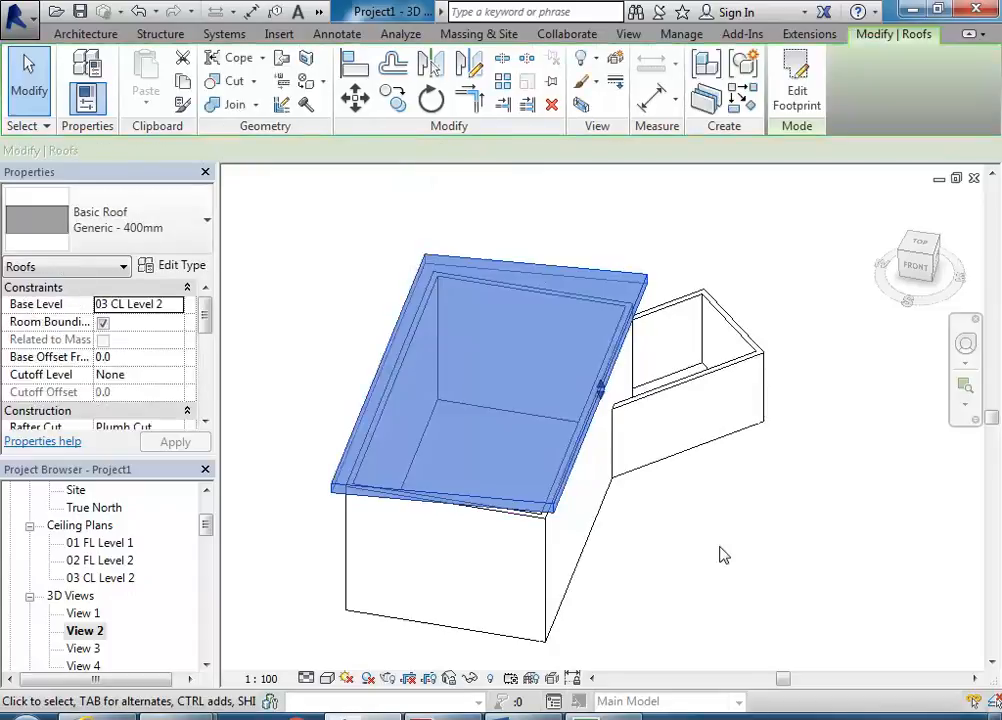
{"action": "left_click", "coordinate": [699, 524]}
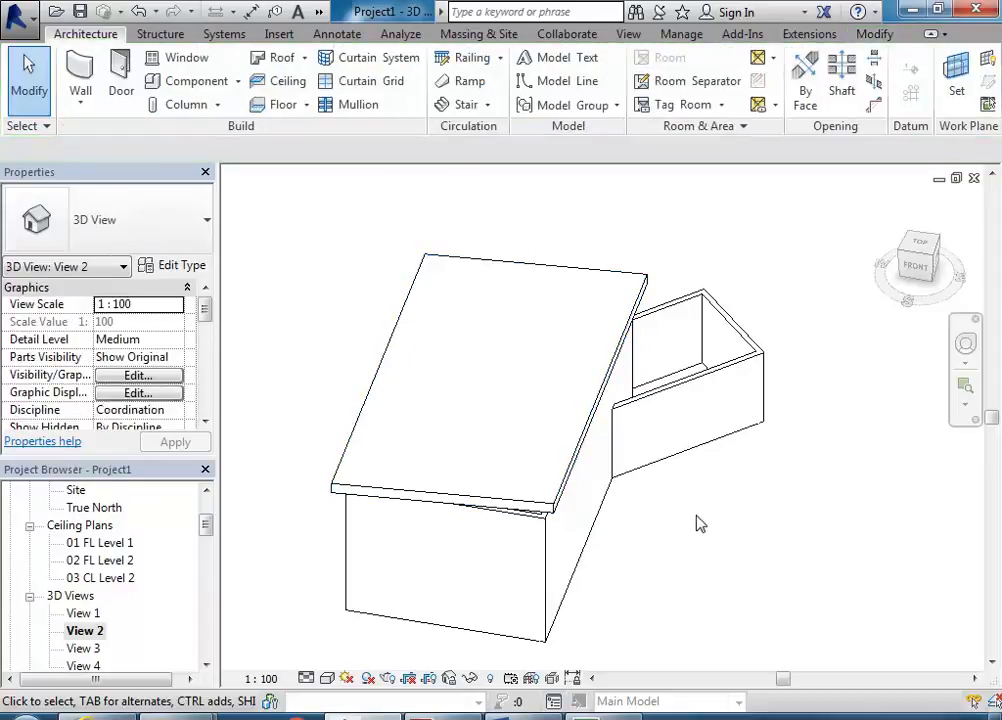
Step: Make the long footprint edge nearest the angled wing slope-defining at 30°, finish the edit and examine the roof
{"action": "middle_click_drag", "start_coordinate": [699, 524], "coordinate": [537, 427], "text": "shift"}
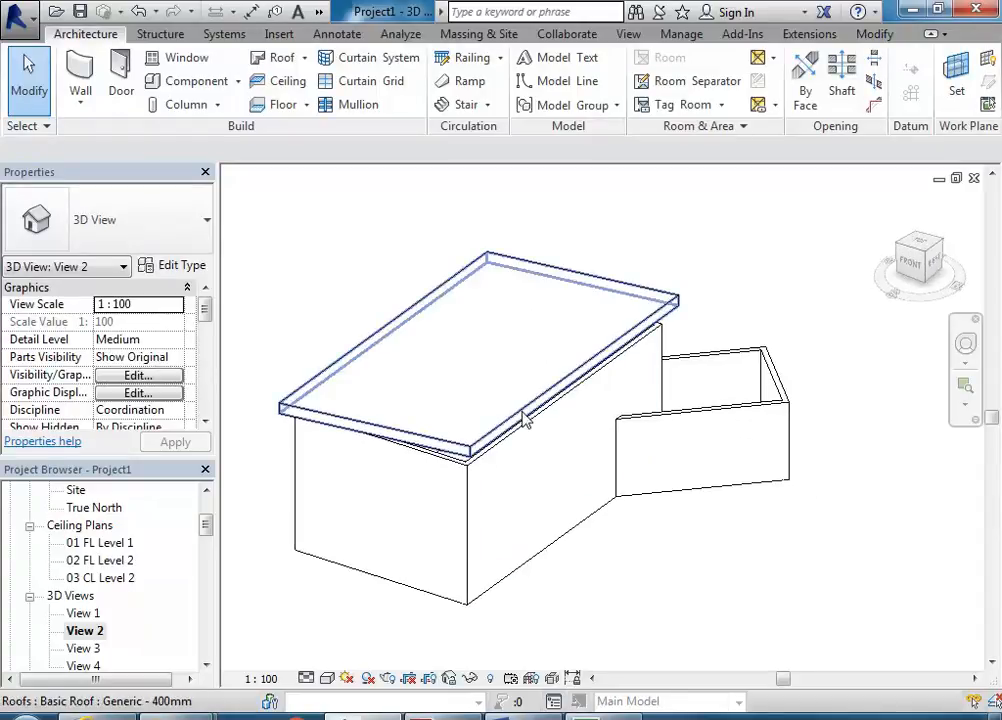
{"action": "left_click", "coordinate": [521, 411]}
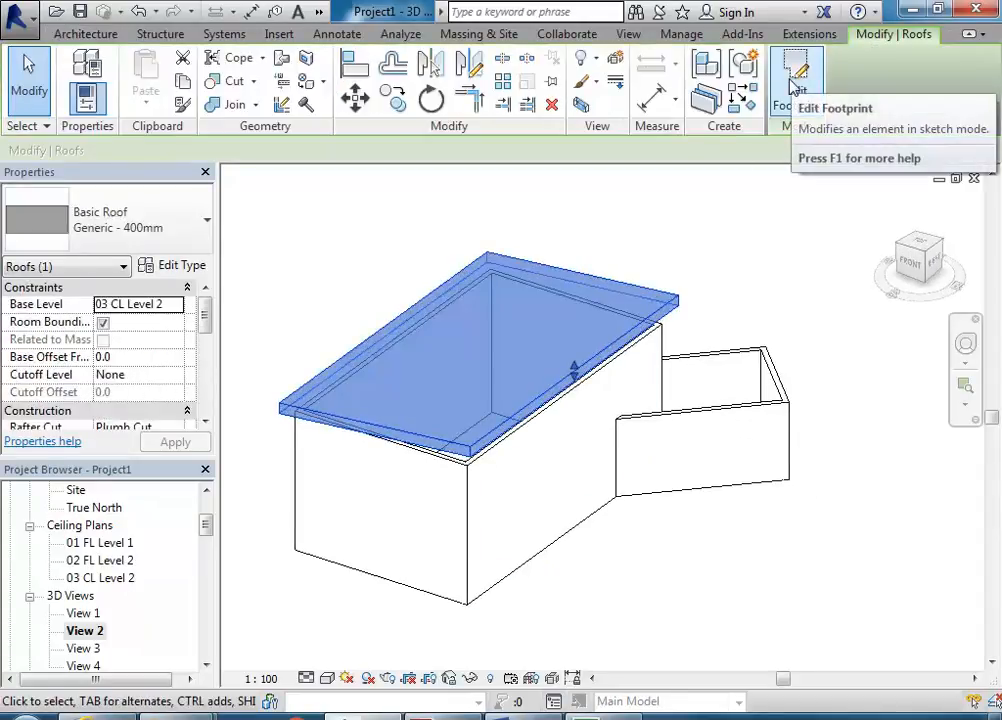
{"action": "left_click", "coordinate": [792, 85]}
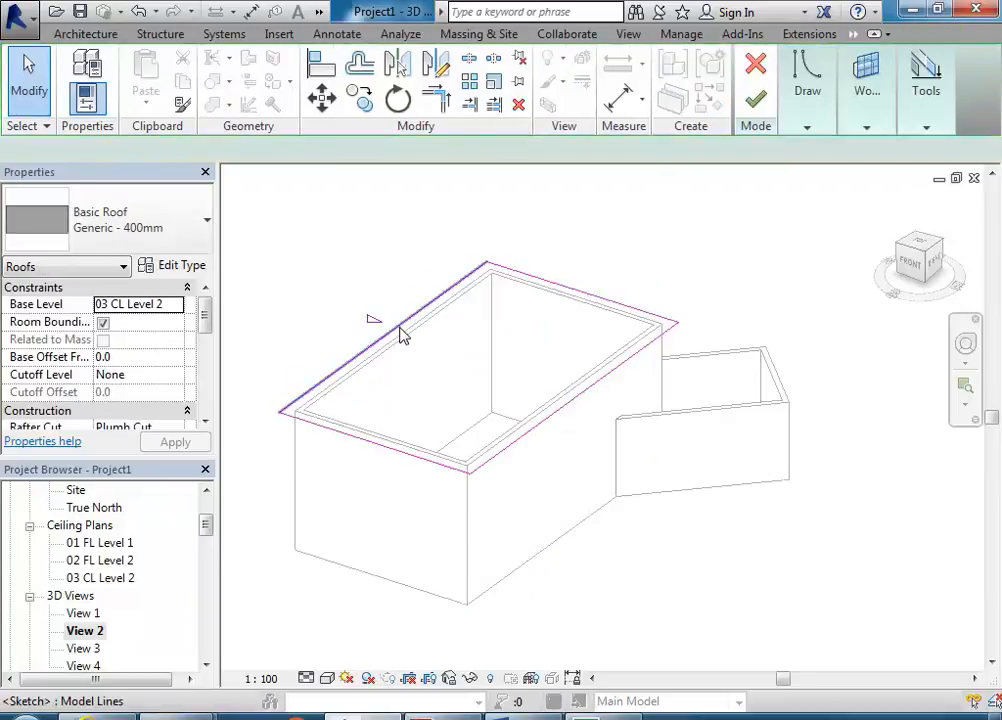
{"action": "left_click", "coordinate": [401, 331]}
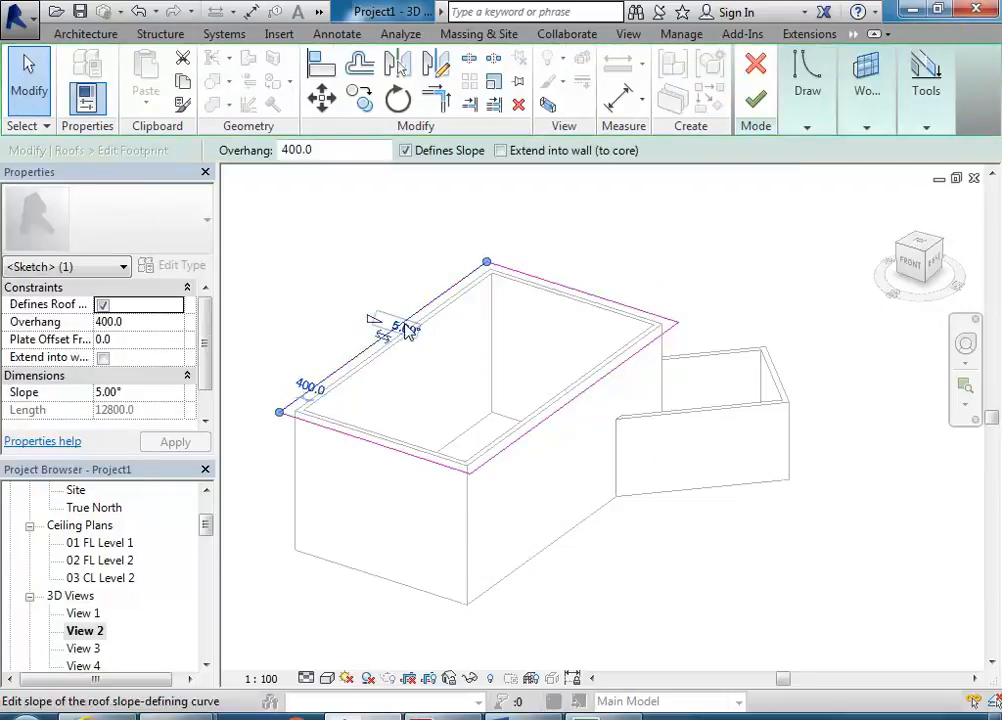
{"action": "left_click", "coordinate": [405, 331]}
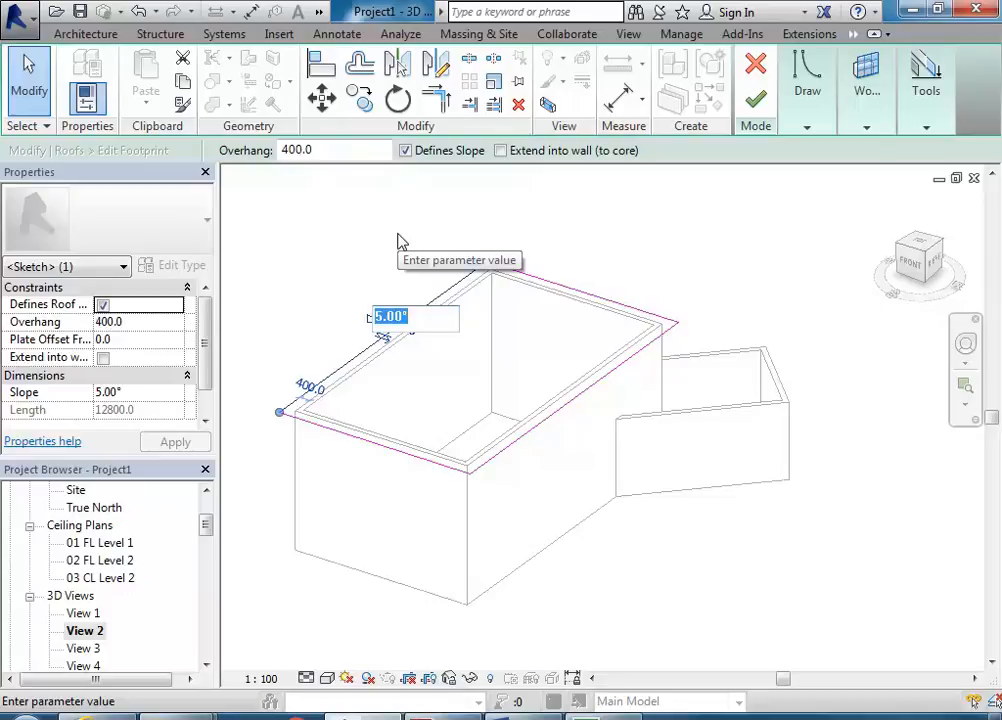
{"action": "key", "text": "Return"}
{"action": "key", "text": "Escape"}
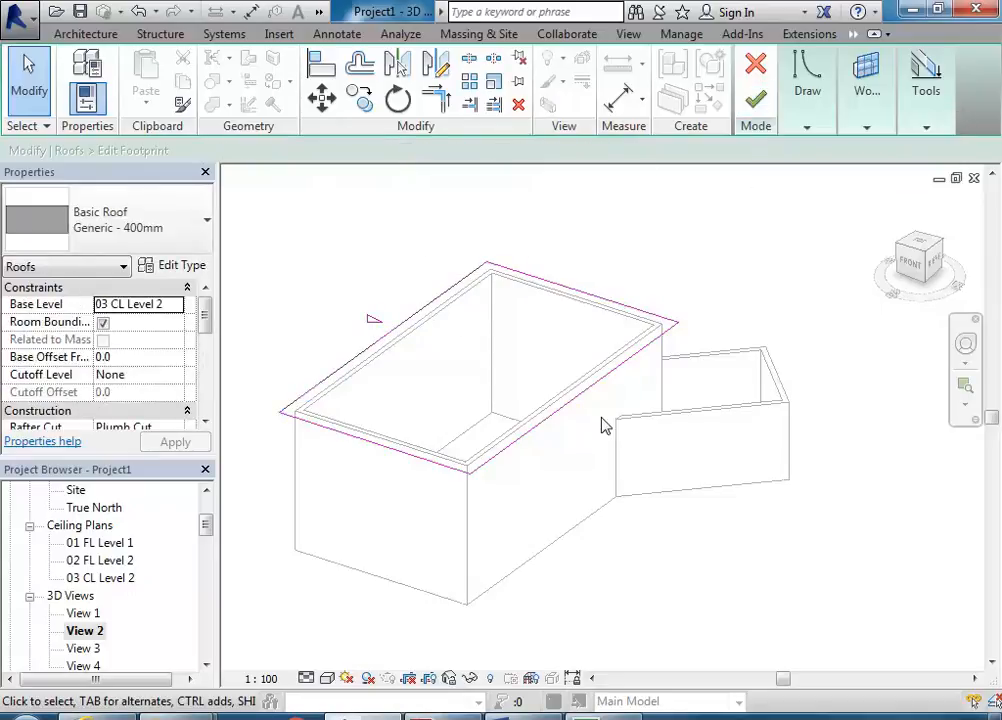
{"action": "left_click", "coordinate": [561, 409]}
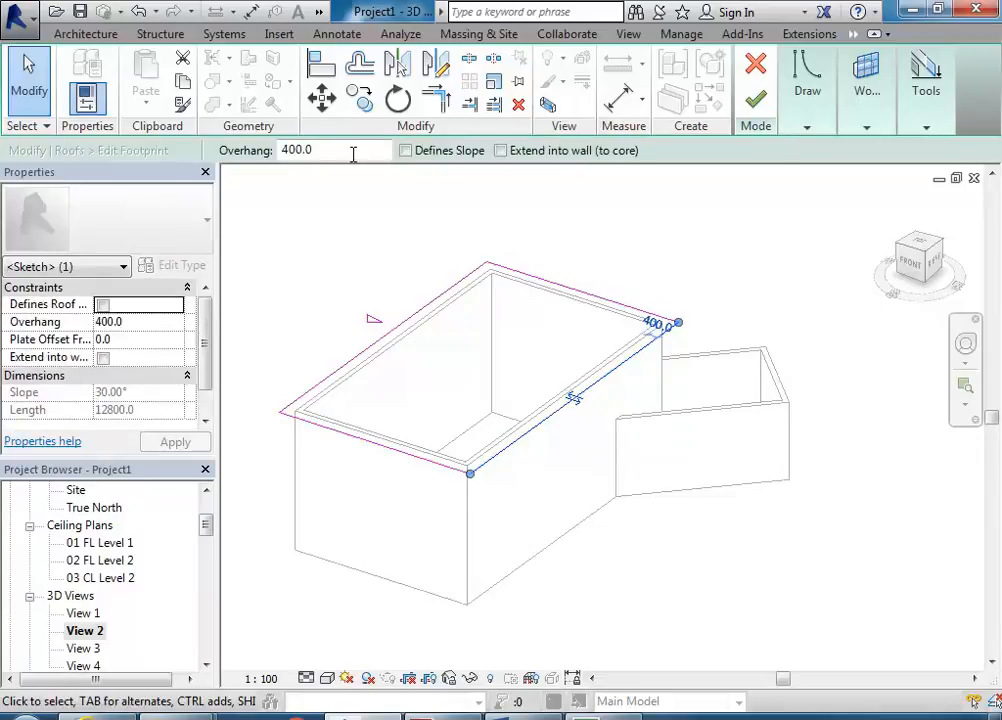
{"action": "left_click", "coordinate": [405, 150]}
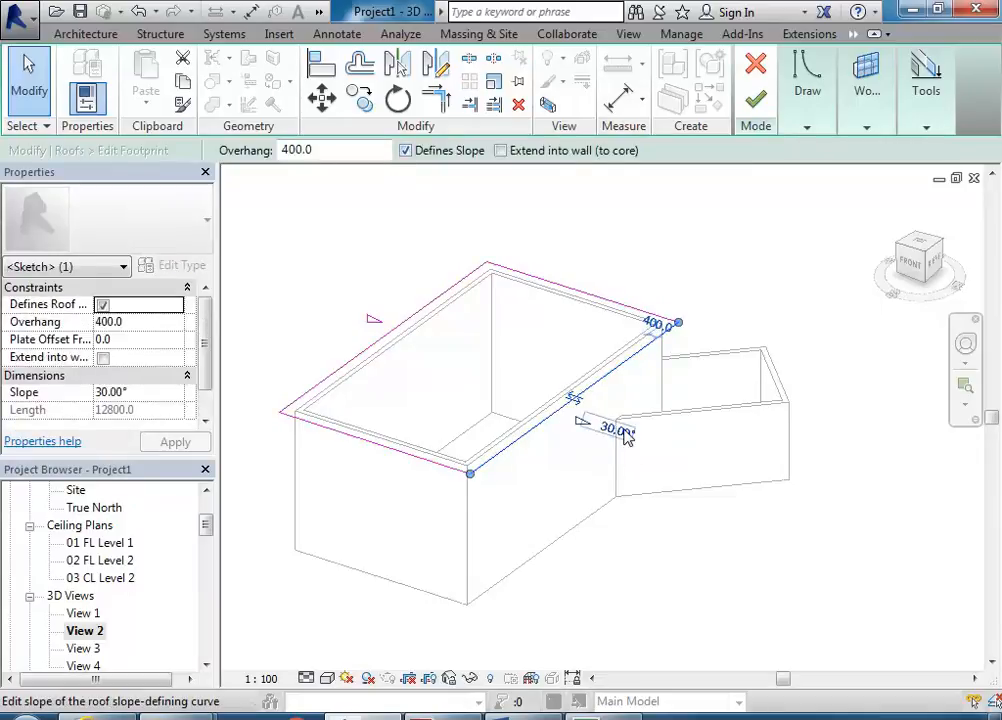
{"action": "left_click", "coordinate": [757, 100]}
{"action": "left_click", "coordinate": [628, 573]}
{"action": "middle_click_drag", "start_coordinate": [628, 573], "coordinate": [727, 488], "text": "shift"}
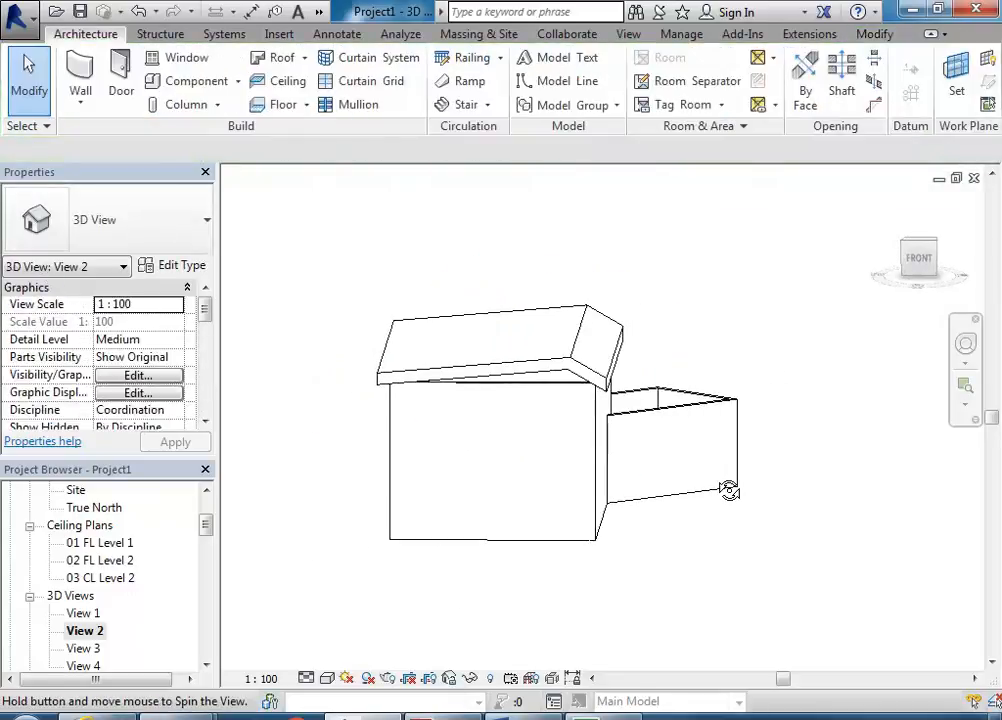
Step: Set the slope of the long footprint edge away from the angled wing to 30° and finish the footprint edit
{"action": "left_click", "coordinate": [585, 334]}
{"action": "middle_click_drag", "start_coordinate": [579, 331], "coordinate": [537, 461], "text": "shift"}
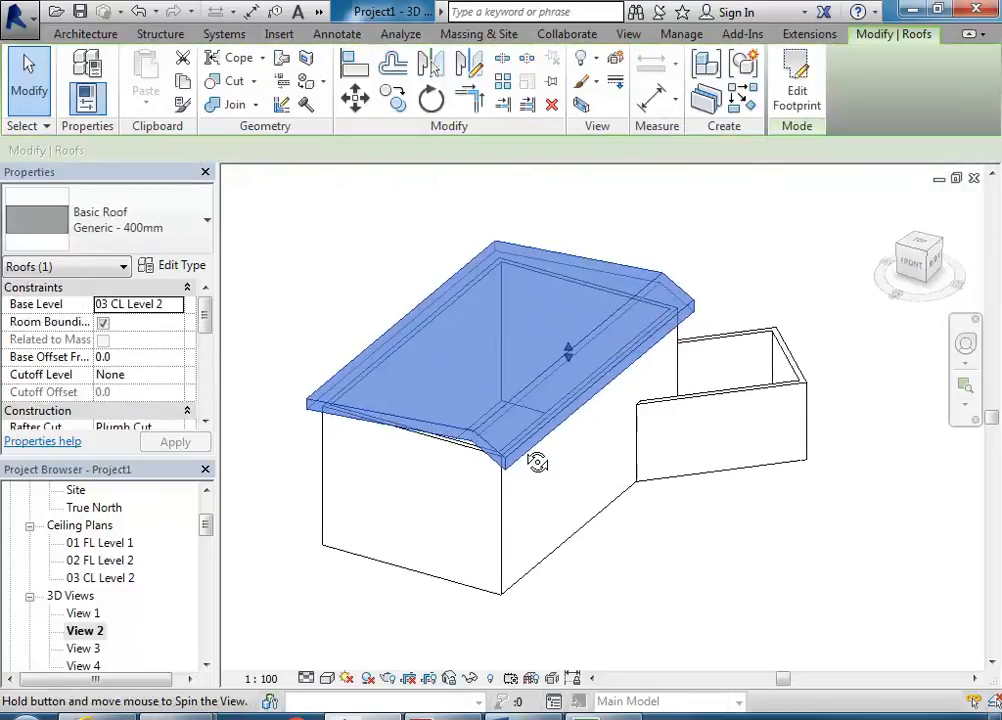
{"action": "left_click", "coordinate": [797, 100]}
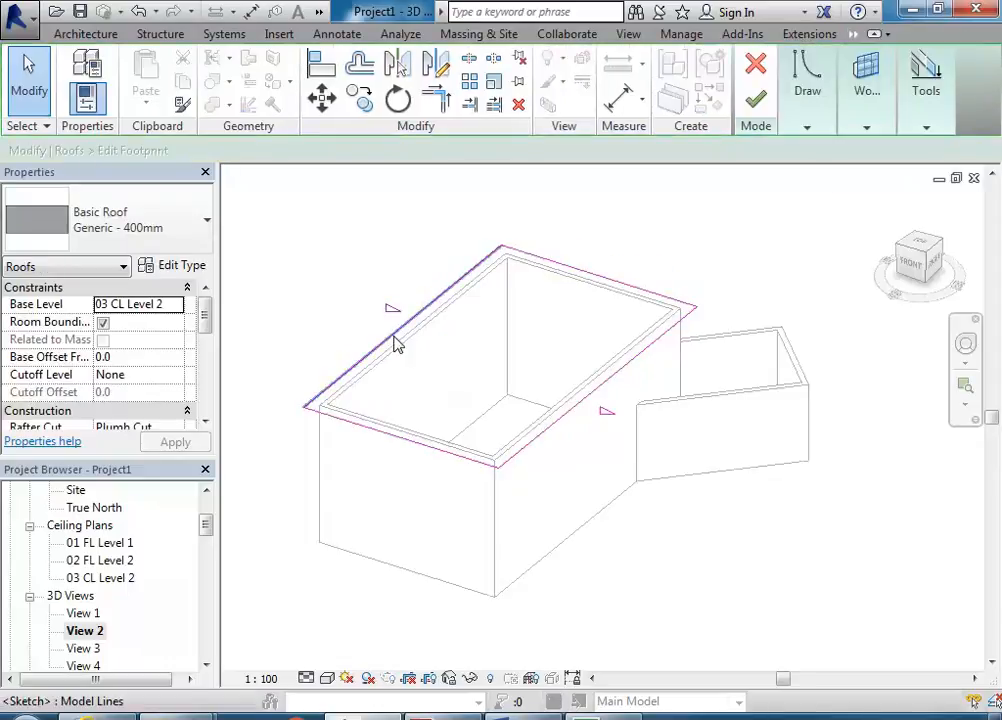
{"action": "left_click", "coordinate": [394, 343]}
{"action": "left_click", "coordinate": [424, 316]}
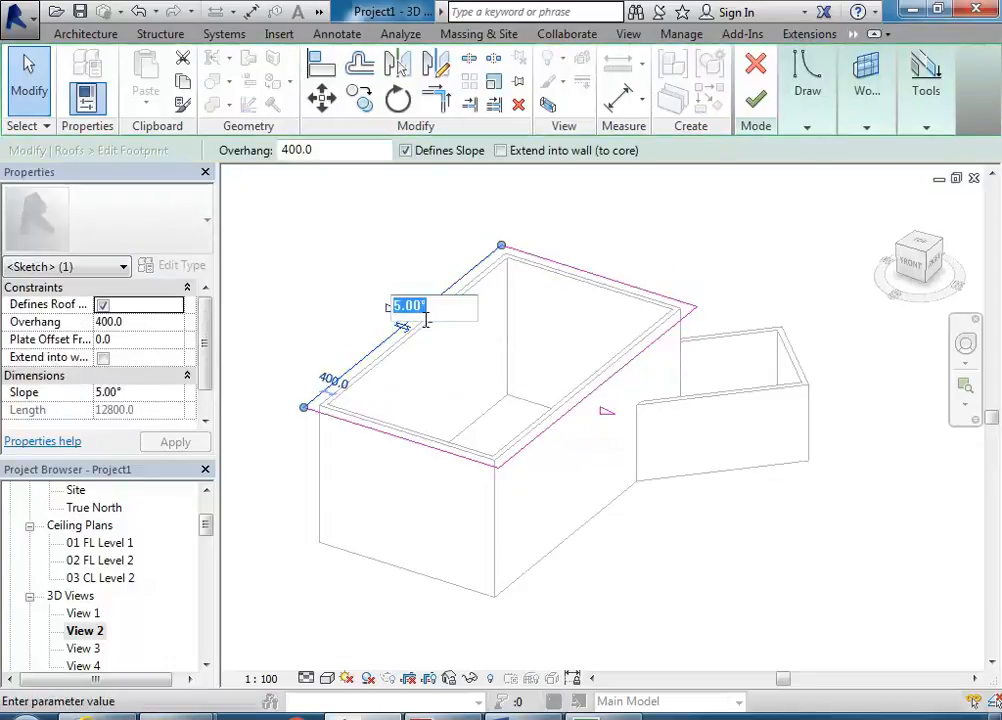
{"action": "type", "text": "23"}
{"action": "key", "text": "BackSpace"}
{"action": "key", "text": "BackSpace"}
{"action": "type", "text": "30"}
{"action": "key", "text": "Return"}
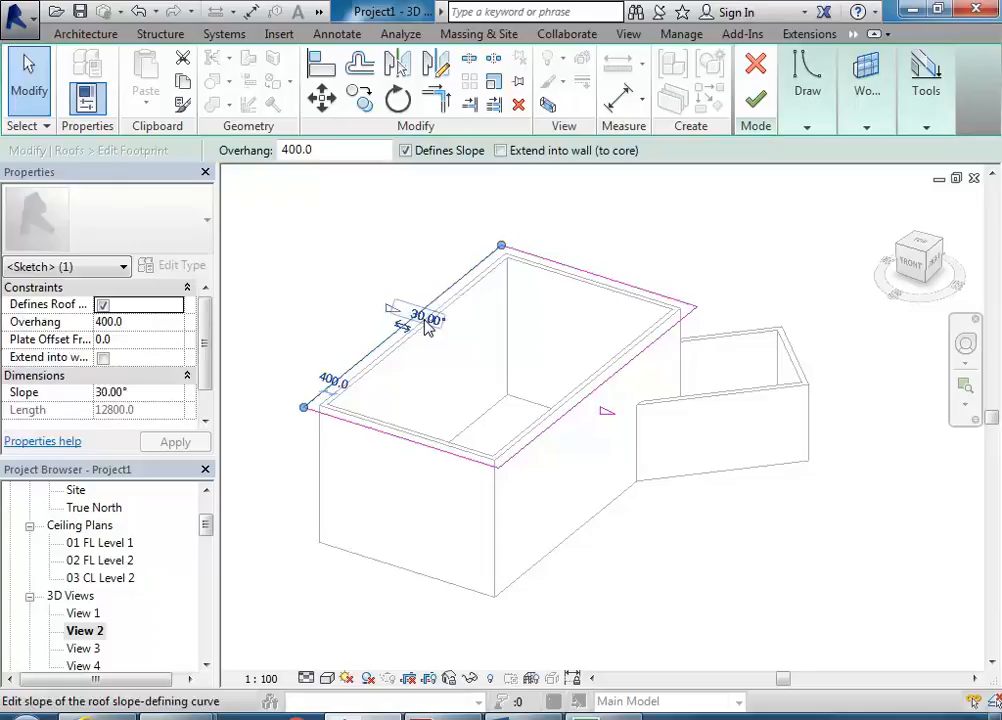
{"action": "left_click", "coordinate": [755, 98]}
{"action": "left_click", "coordinate": [709, 541]}
Step: Examine the gap under the roof's gable end and preview the connected chain of main building walls
{"action": "middle_click_drag", "start_coordinate": [528, 410], "coordinate": [492, 441], "text": "shift"}
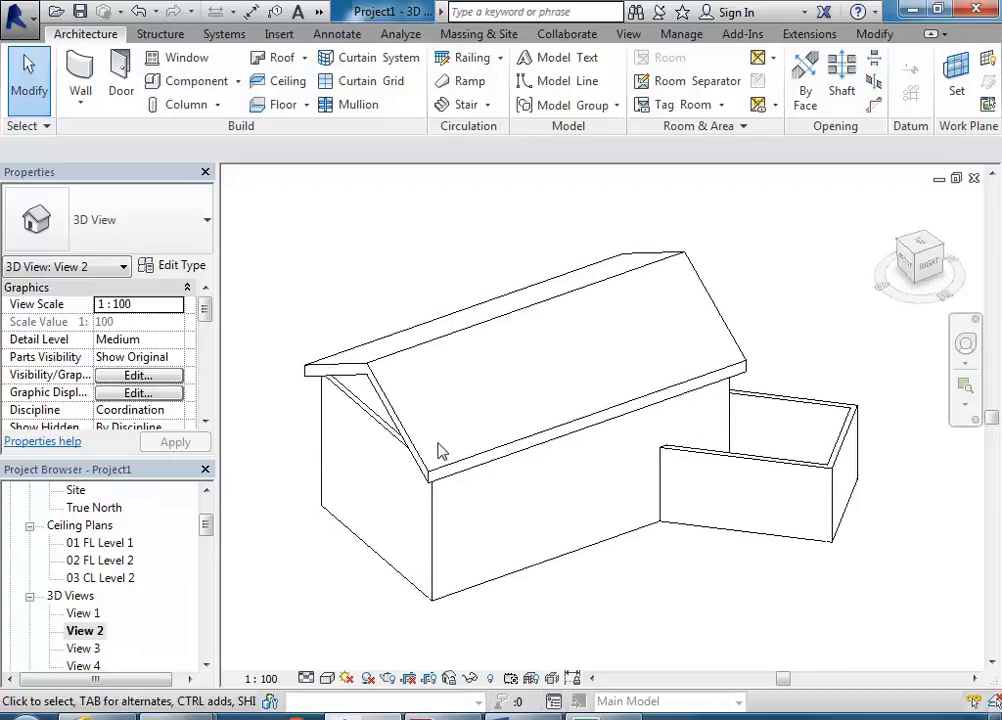
{"action": "scroll", "coordinate": [430, 452], "scroll_direction": "up", "scroll_amount": 2}
{"action": "scroll", "coordinate": [421, 442], "scroll_direction": "down", "scroll_amount": 1}
{"action": "middle_click_drag", "start_coordinate": [424, 447], "coordinate": [390, 450]}
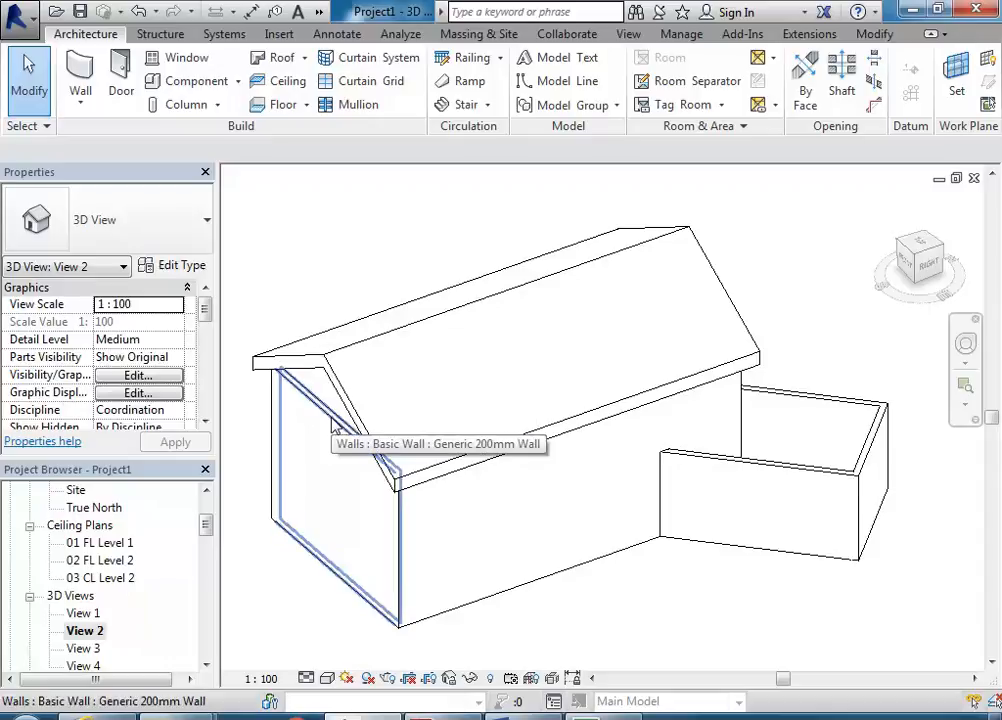
{"action": "key", "text": "Tab"}
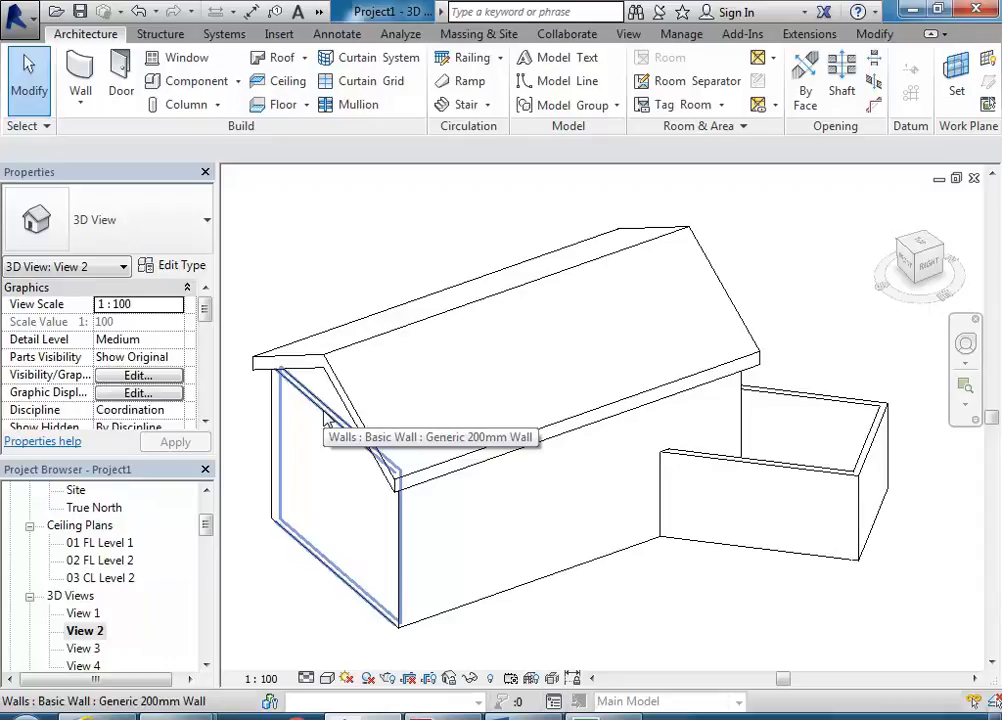
{"action": "key", "text": "Tab"}
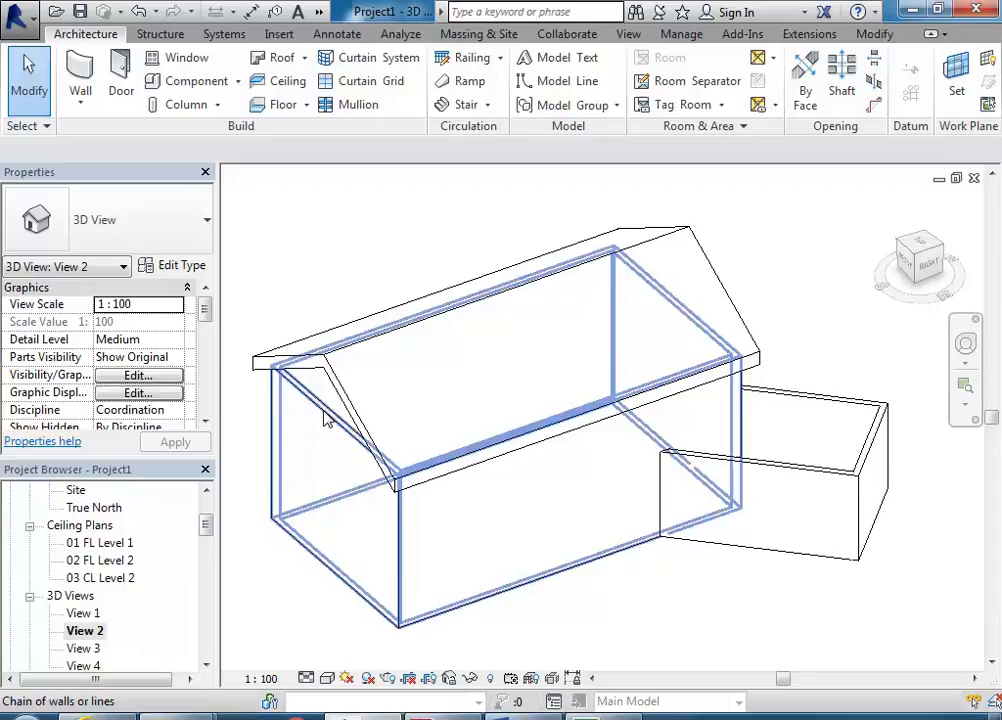
{"action": "left_click", "coordinate": [325, 420]}
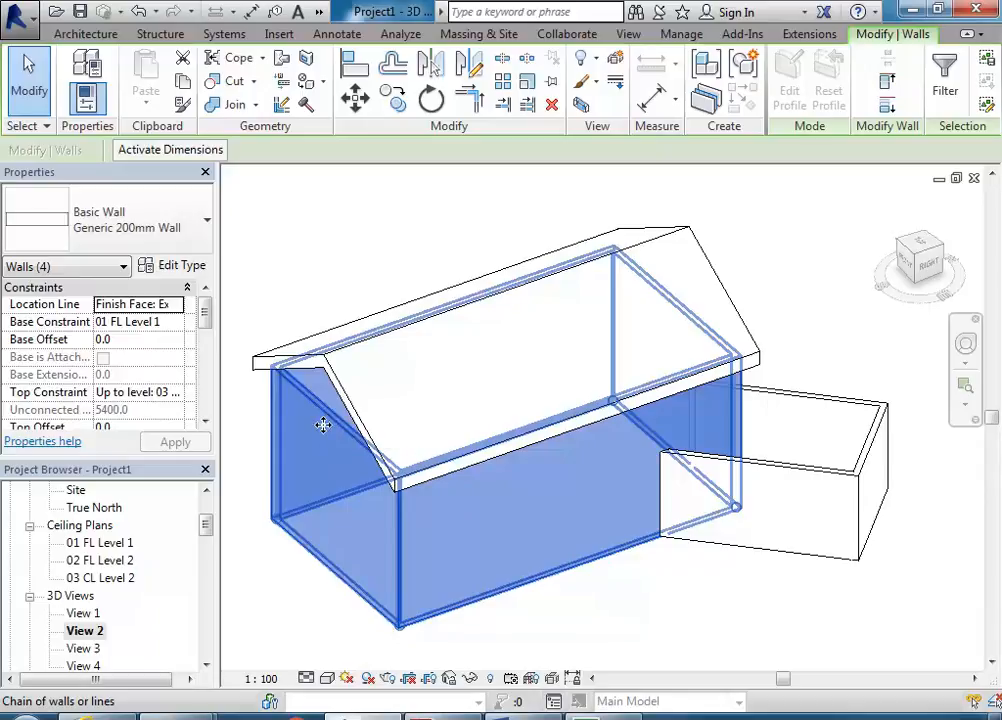
{"action": "key", "text": "Escape"}
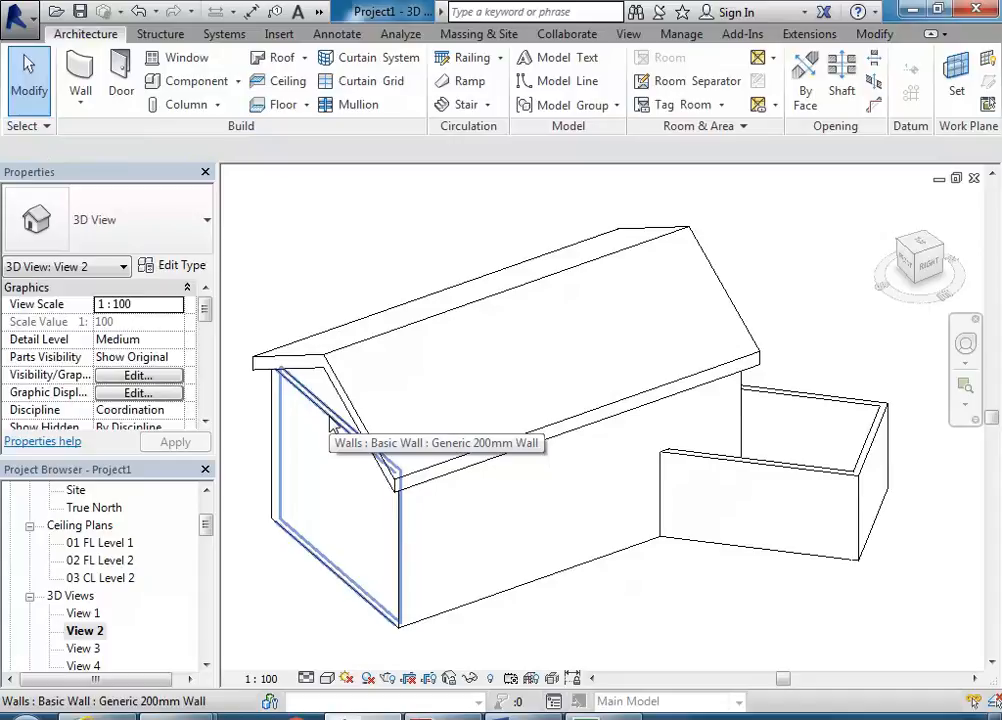
Step: Select the chain of four main building walls and attach their tops to the Generic - 400mm gable roof
{"action": "key", "text": "Tab"}
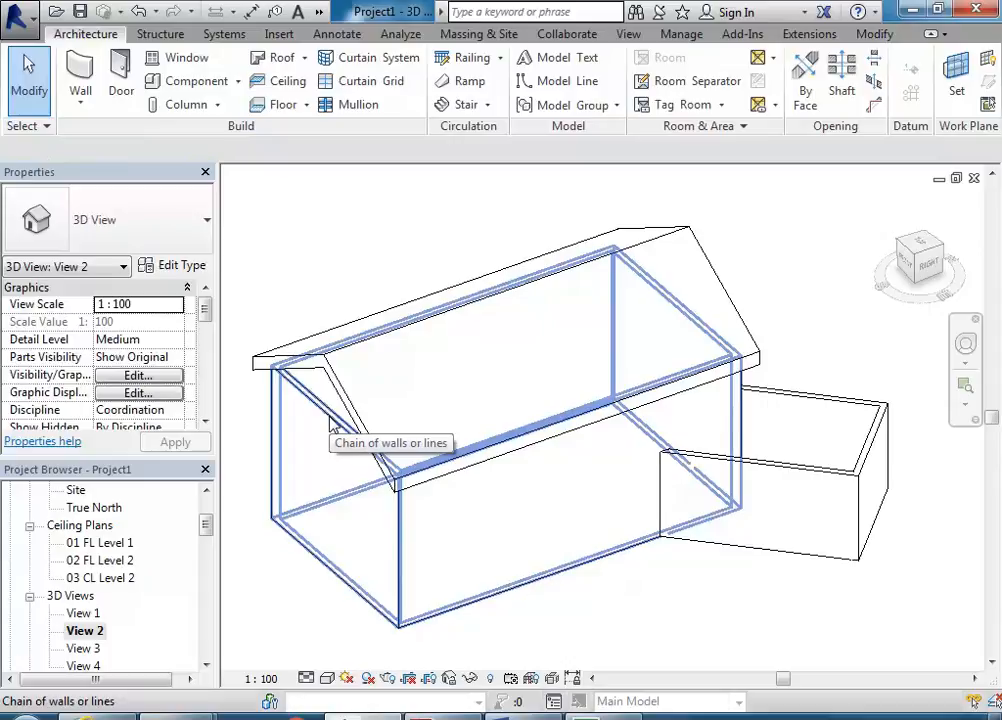
{"action": "left_click", "coordinate": [332, 423]}
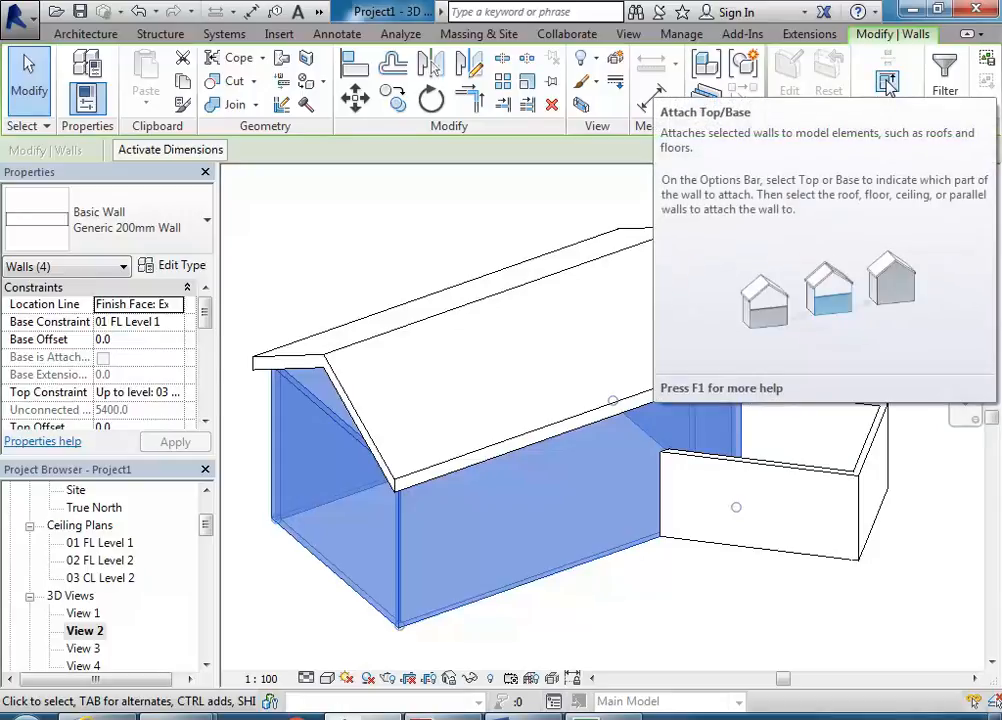
{"action": "left_click", "coordinate": [887, 85]}
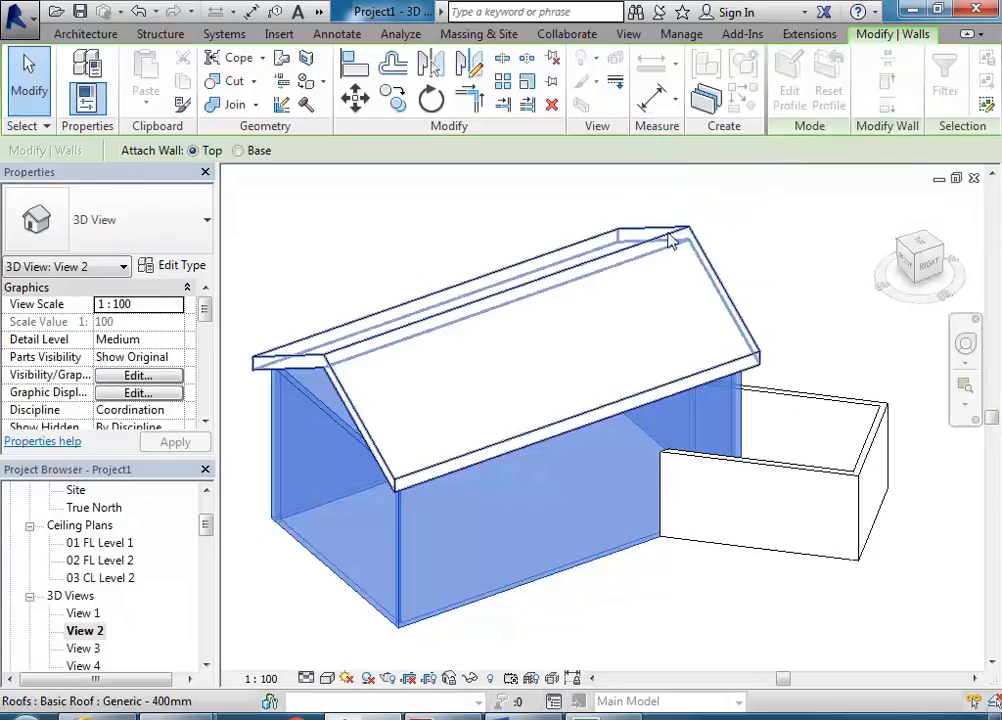
{"action": "left_click", "coordinate": [572, 278]}
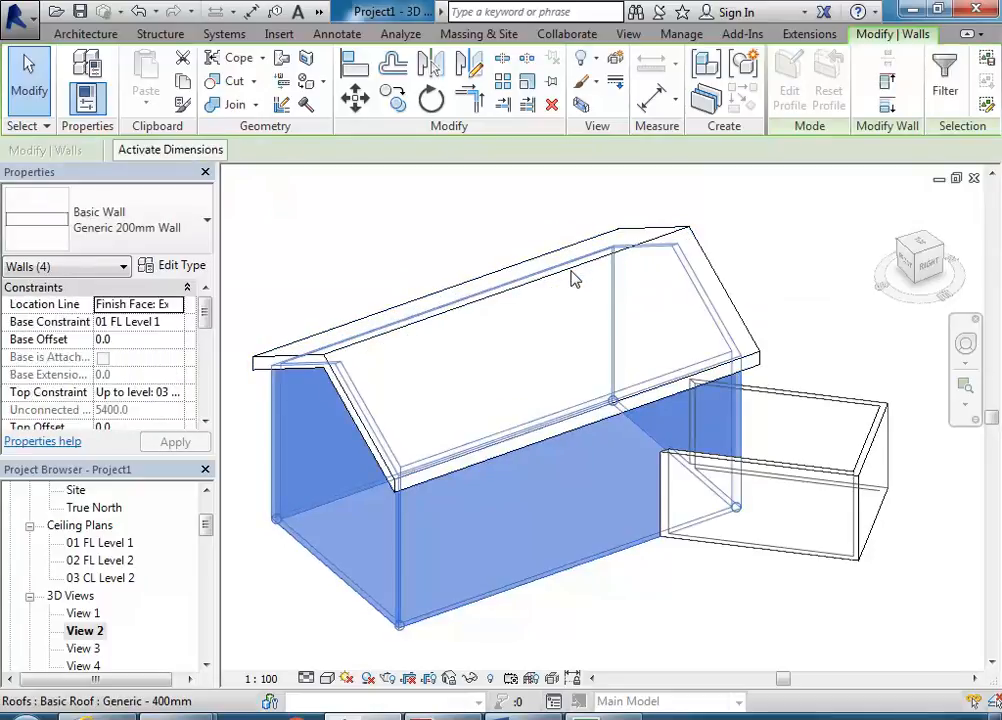
{"action": "middle_click_drag", "start_coordinate": [651, 353], "coordinate": [801, 257], "text": "shift"}
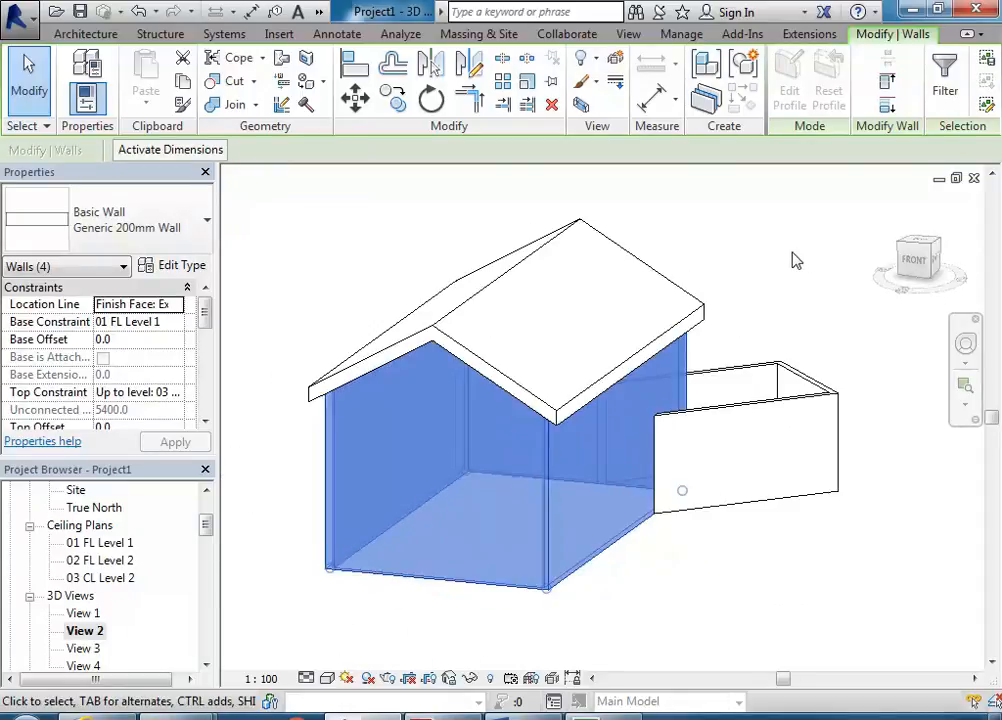
{"action": "left_click", "coordinate": [794, 259]}
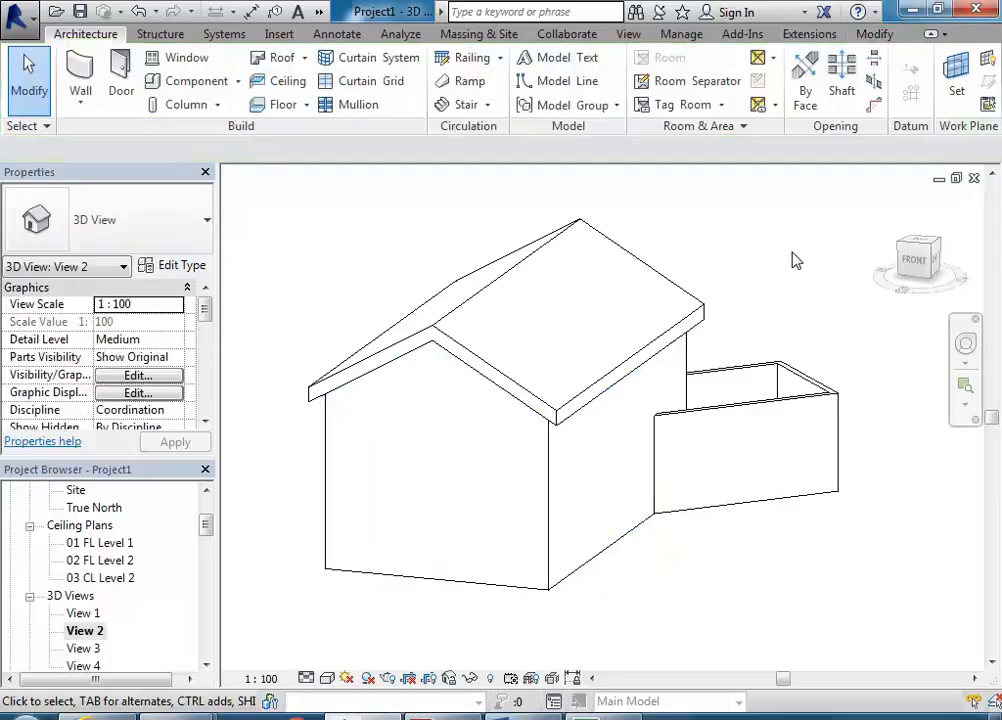
Step: Raise the gable roof's ridge in two stages with its shape handle to steepen both slopes
{"action": "left_click", "coordinate": [464, 320]}
{"action": "left_click_drag", "start_coordinate": [505, 275], "coordinate": [503, 185]}
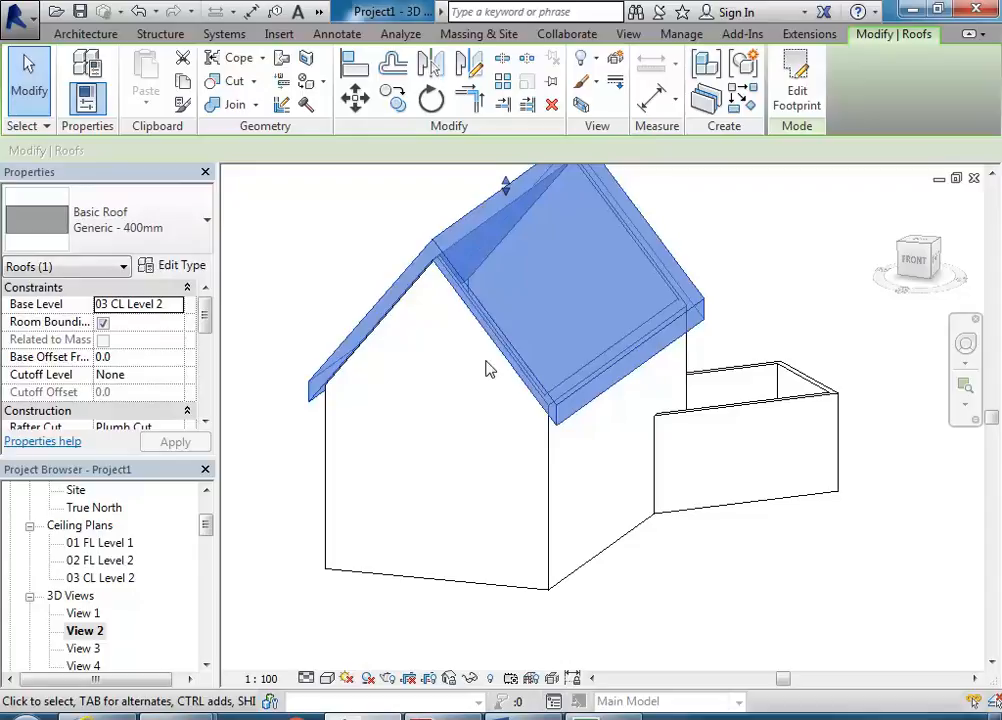
{"action": "mouse_move", "coordinate": [507, 188]}
{"action": "left_mouse_down"}
{"action": "mouse_move", "coordinate": [508, 318]}
{"action": "mouse_move", "coordinate": [504, 173]}
{"action": "left_mouse_up"}
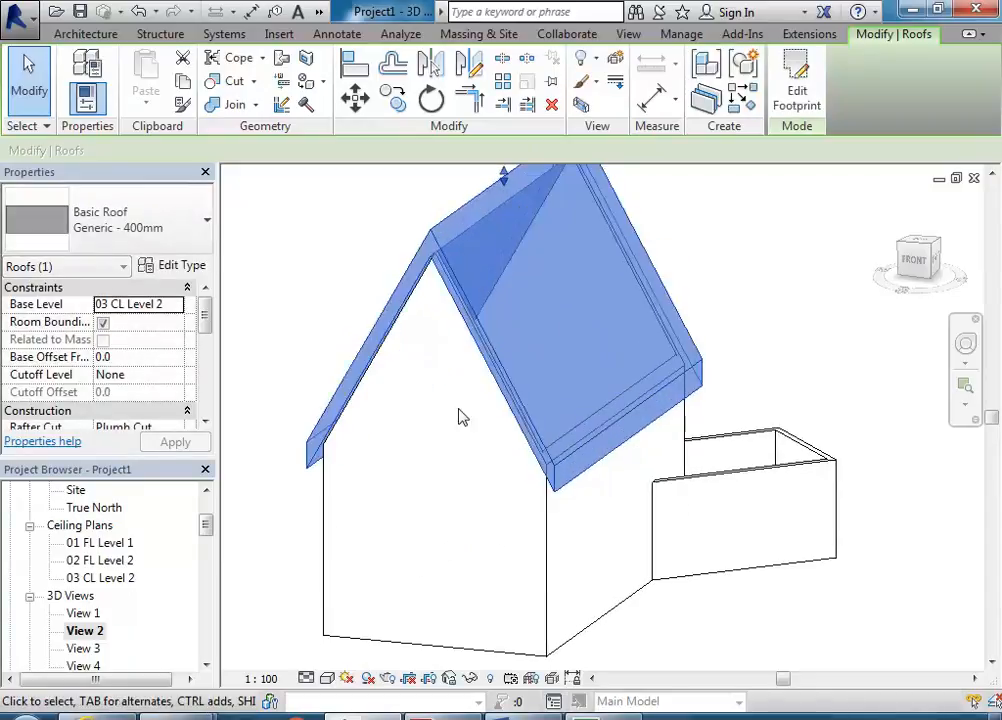
Step: Turn off slope definition for the long footprint edge nearest the angled wing, finish the edit and lower the single-slope roof's high side
{"action": "left_click", "coordinate": [788, 94]}
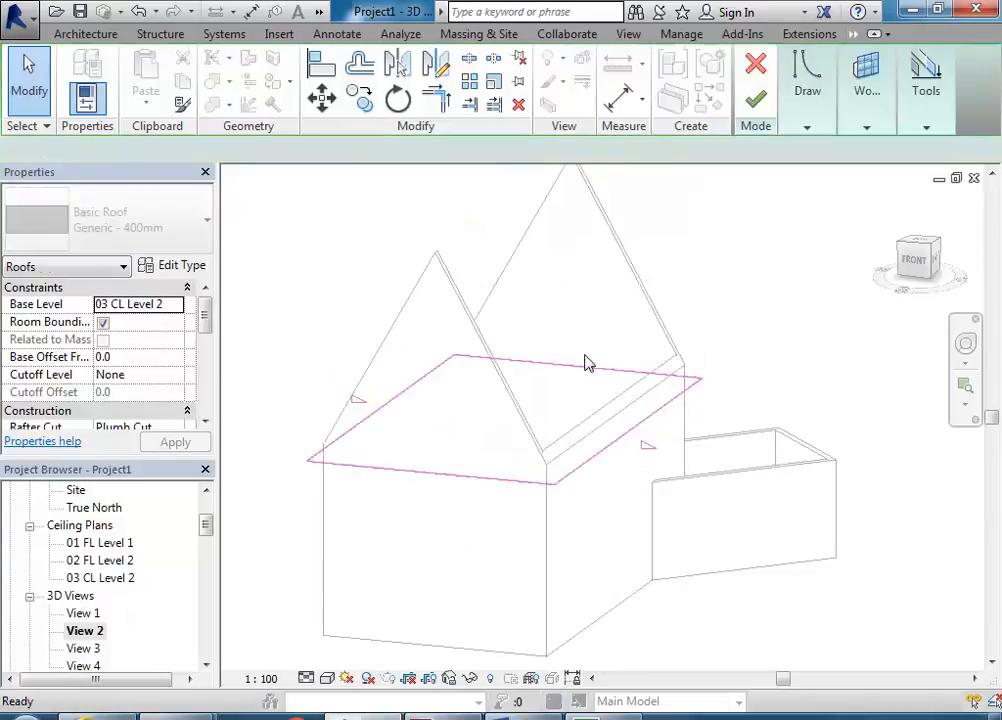
{"action": "left_click", "coordinate": [593, 456]}
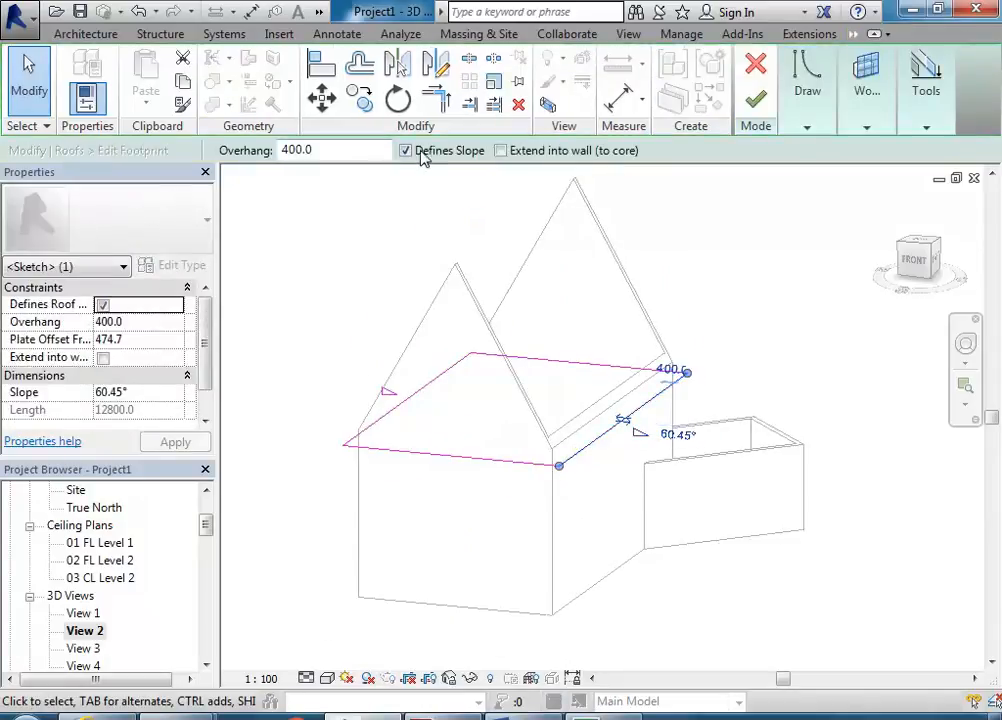
{"action": "left_click", "coordinate": [406, 150]}
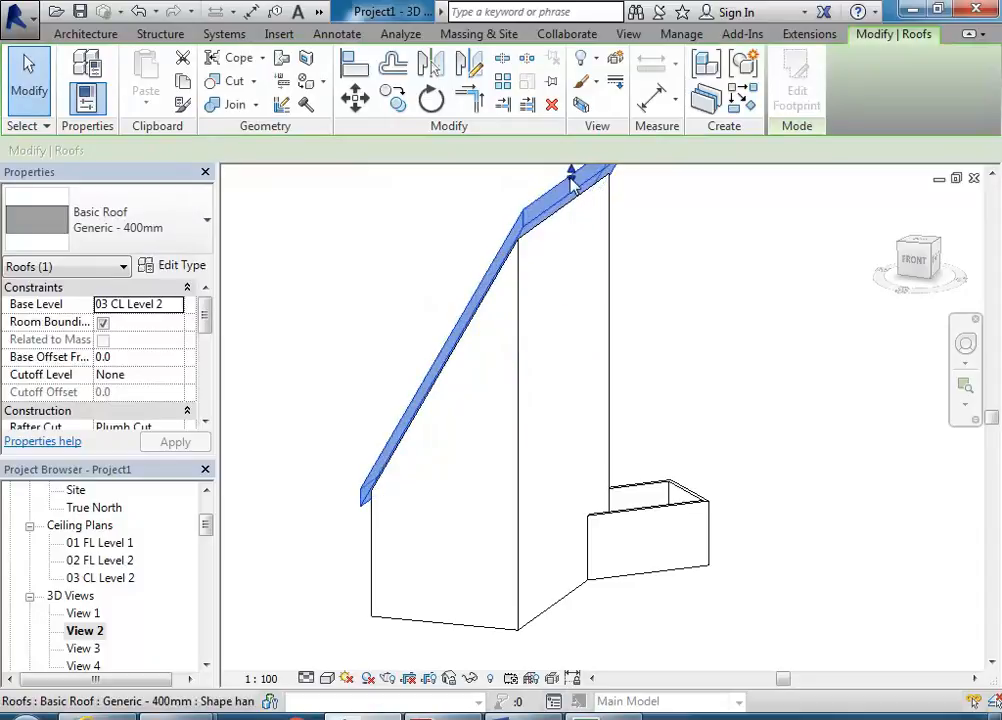
{"action": "left_click_drag", "start_coordinate": [572, 177], "coordinate": [566, 437]}
{"action": "left_click", "coordinate": [403, 398]}
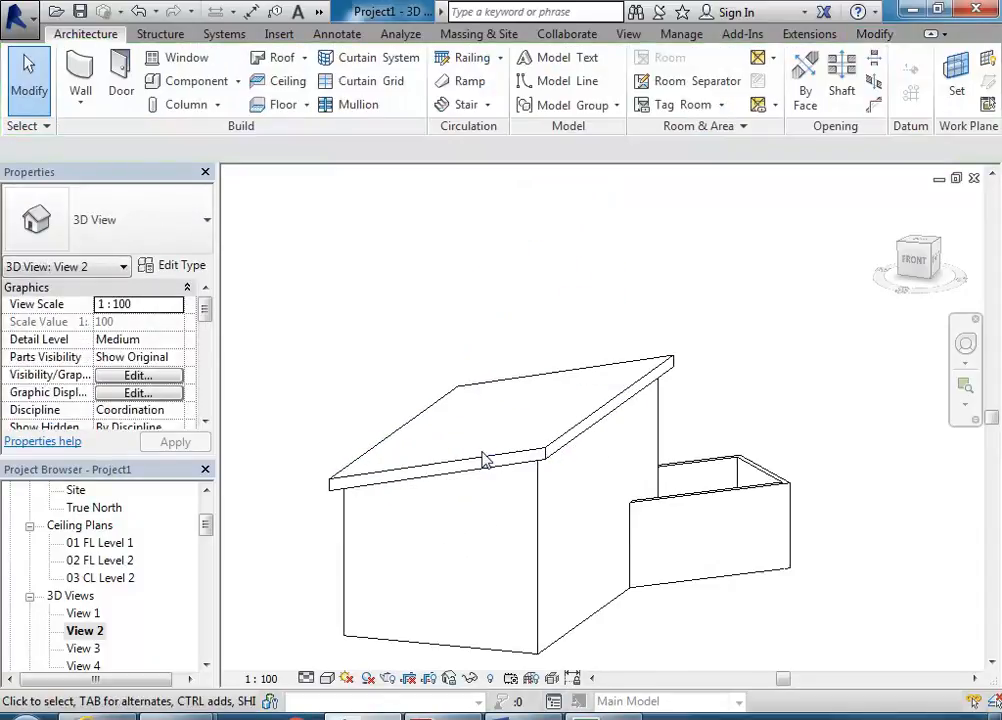
Step: Undo the lowering of the roof's high side, and undo and redo the footprint slope change to compare both states
{"action": "left_click", "coordinate": [139, 12]}
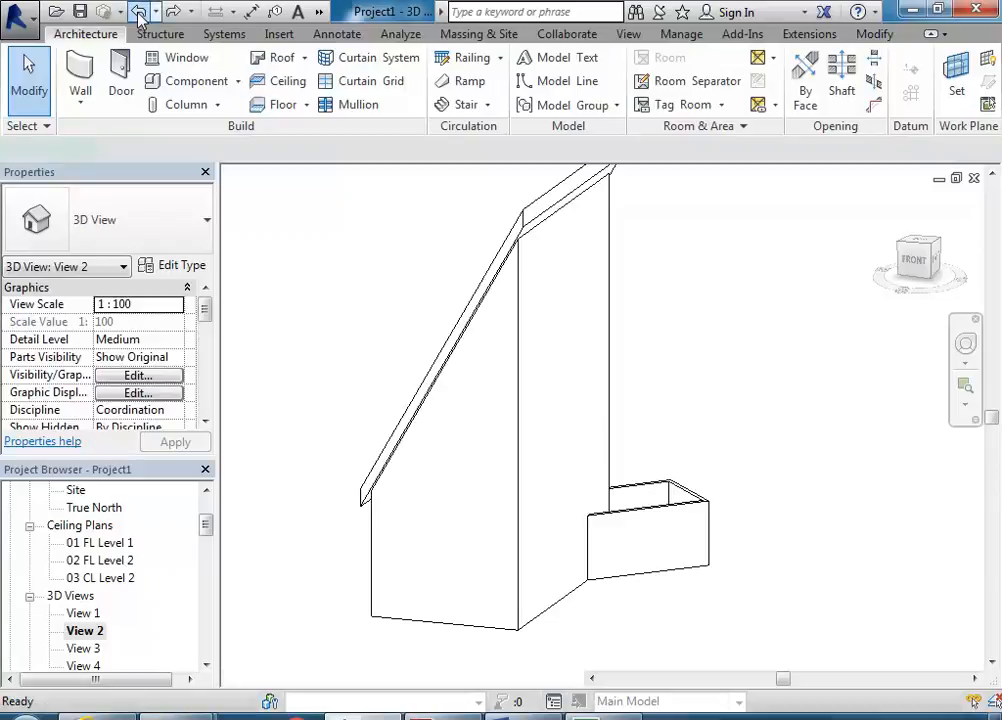
{"action": "left_click", "coordinate": [139, 12]}
{"action": "left_click", "coordinate": [173, 13]}
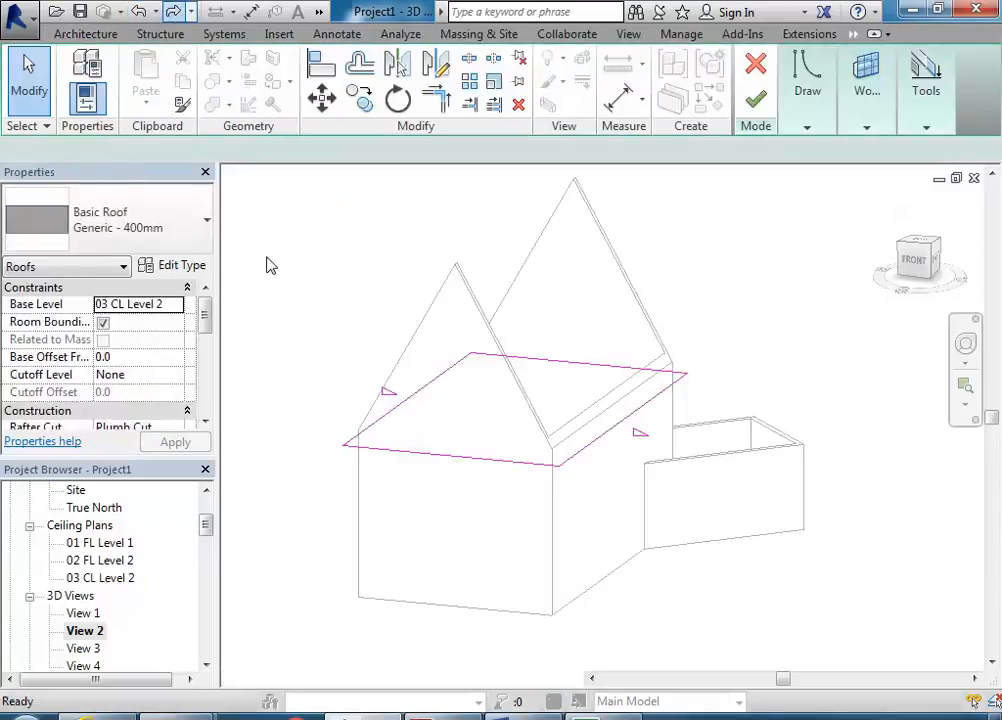
{"action": "left_click", "coordinate": [174, 14]}
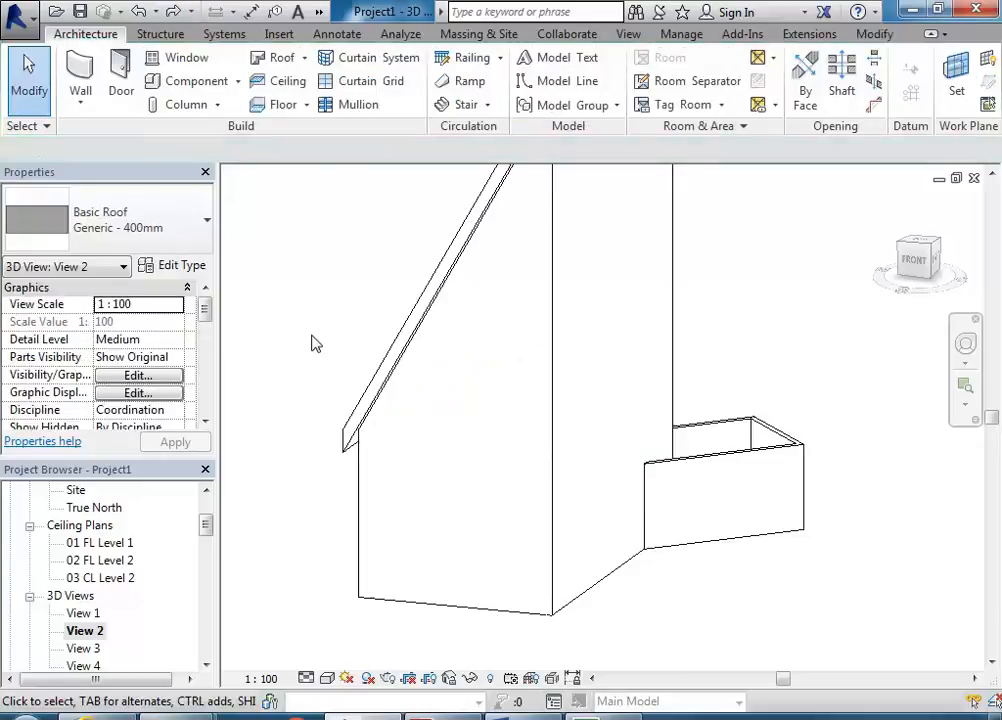
{"action": "scroll", "coordinate": [314, 336], "scroll_direction": "down", "scroll_amount": 1}
{"action": "middle_click_drag", "start_coordinate": [316, 338], "coordinate": [322, 450]}
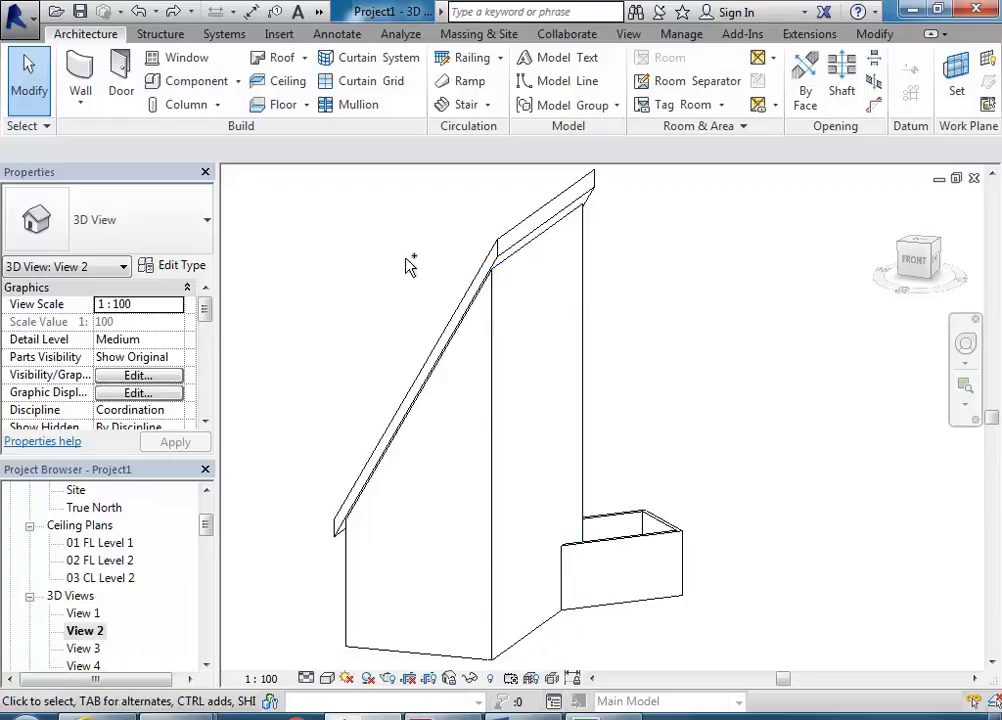
Step: Undo the footprint slope change and both ridge height changes to restore the original gable roof
{"action": "key", "text": "ctrl+z"}
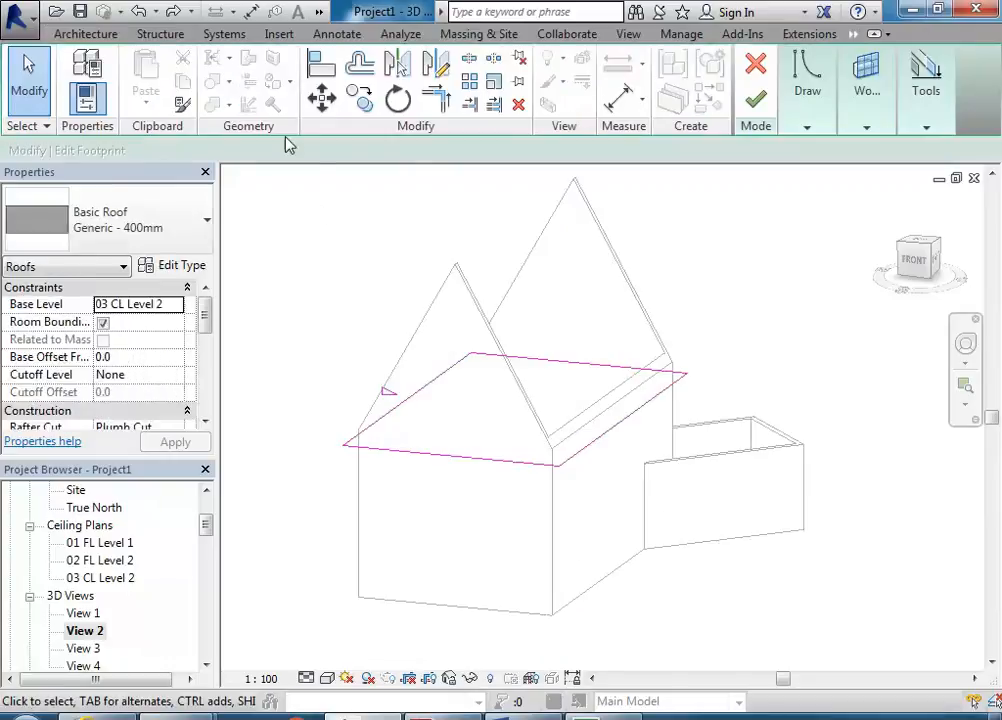
{"action": "left_click", "coordinate": [141, 11]}
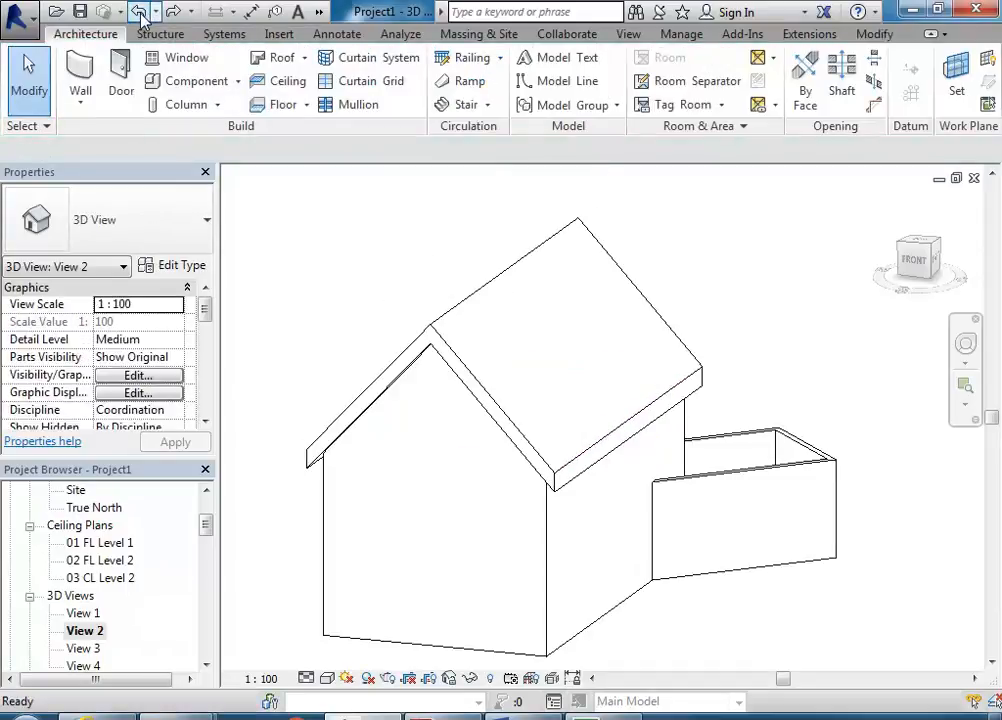
{"action": "left_click", "coordinate": [141, 11]}
{"action": "left_click", "coordinate": [141, 13]}
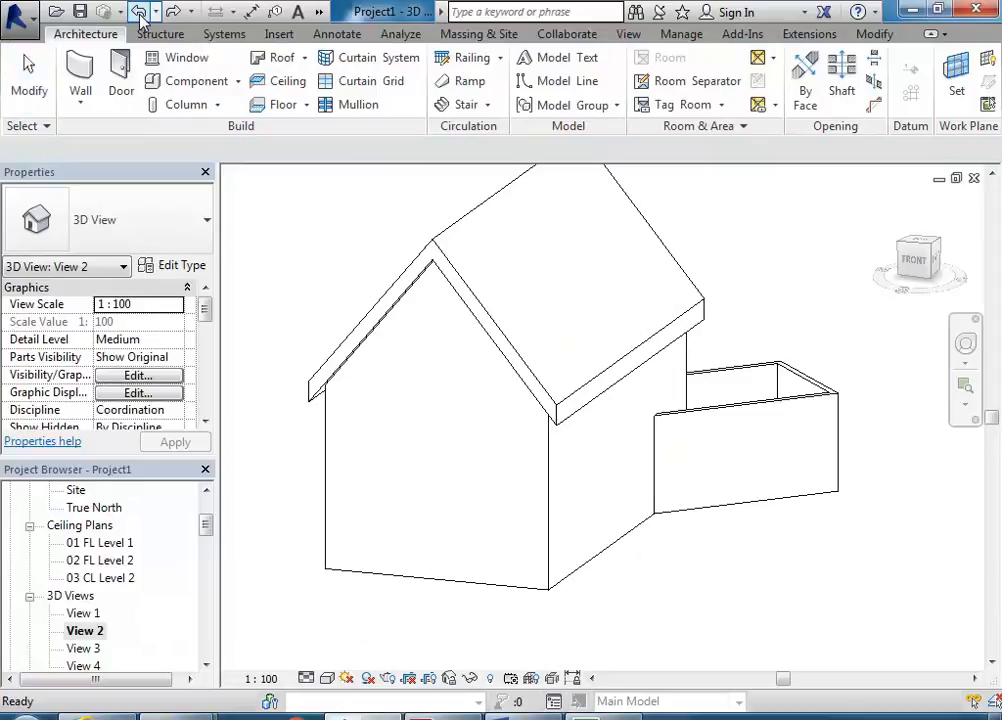
{"action": "left_click", "coordinate": [141, 13]}
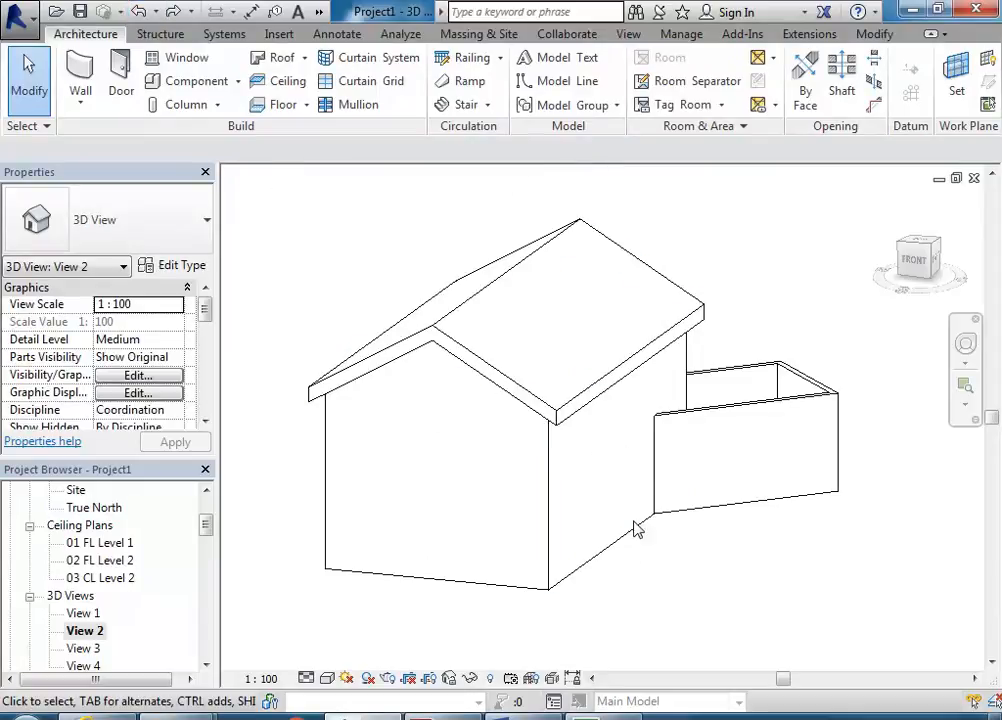
Step: Open the 02 FL Level 2 floor plan at the angled wing beside the main building
{"action": "middle_click_drag", "start_coordinate": [705, 432], "coordinate": [508, 485], "text": "shift"}
{"action": "scroll", "coordinate": [510, 463], "scroll_direction": "up", "scroll_amount": 4}
{"action": "scroll", "coordinate": [494, 427], "scroll_direction": "down", "scroll_amount": 1}
{"action": "middle_click_drag", "start_coordinate": [495, 428], "coordinate": [521, 448]}
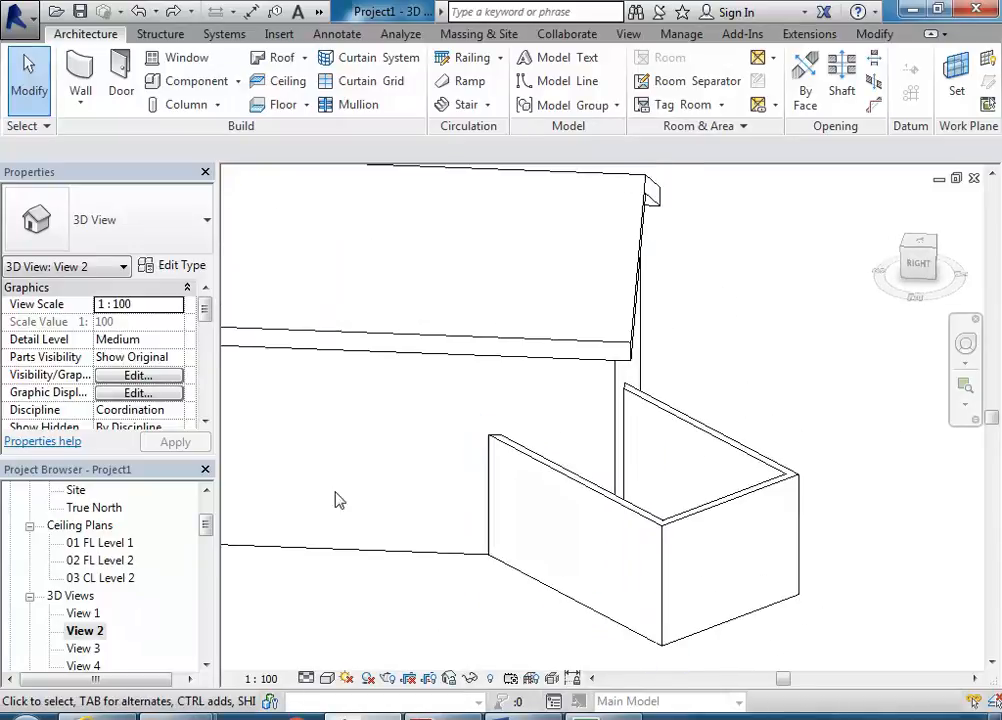
{"action": "left_click_drag", "start_coordinate": [207, 525], "coordinate": [207, 510]}
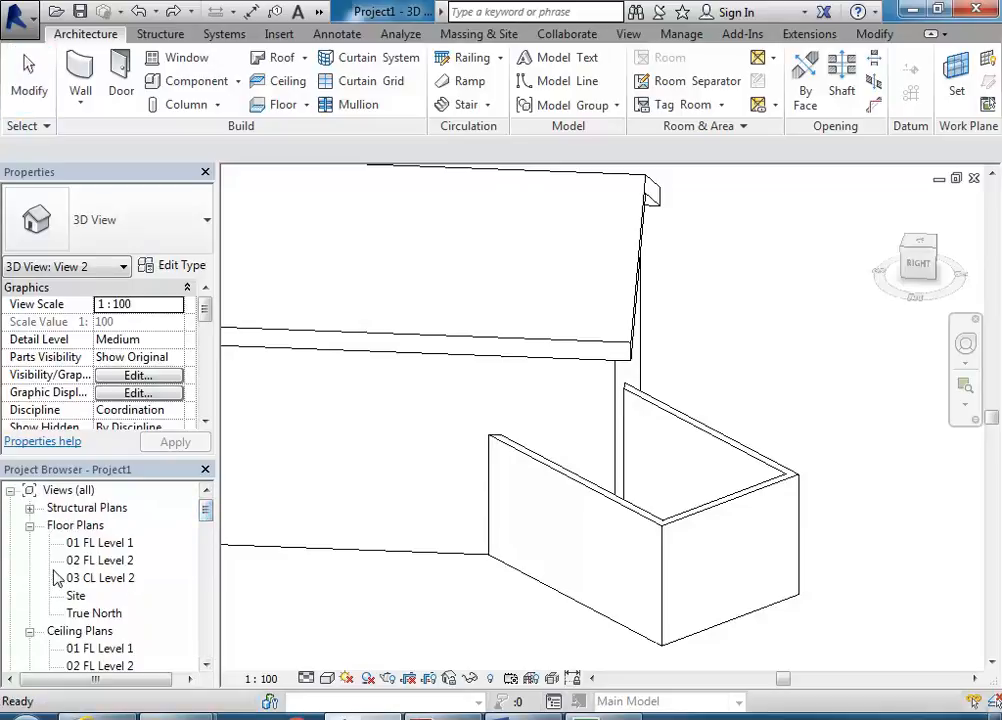
{"action": "double_click", "coordinate": [95, 562]}
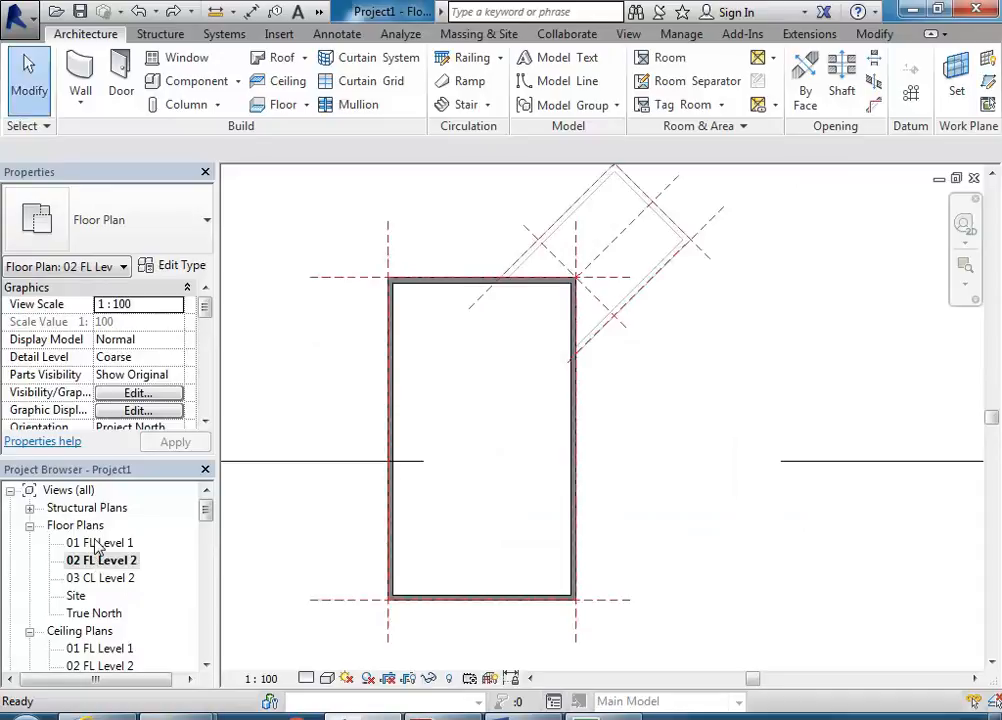
{"action": "middle_click_drag", "start_coordinate": [500, 241], "coordinate": [407, 410]}
{"action": "scroll", "coordinate": [450, 465], "scroll_direction": "up", "scroll_amount": 3}
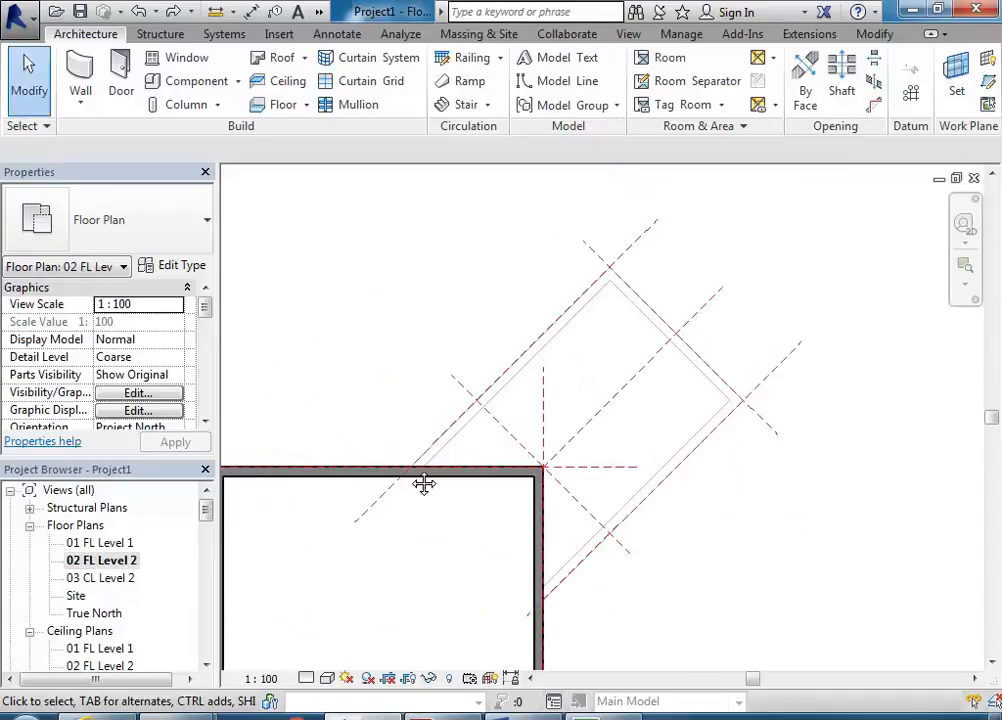
{"action": "scroll", "coordinate": [340, 545], "scroll_direction": "down", "scroll_amount": 8}
{"action": "scroll", "coordinate": [590, 375], "scroll_direction": "up", "scroll_amount": 5}
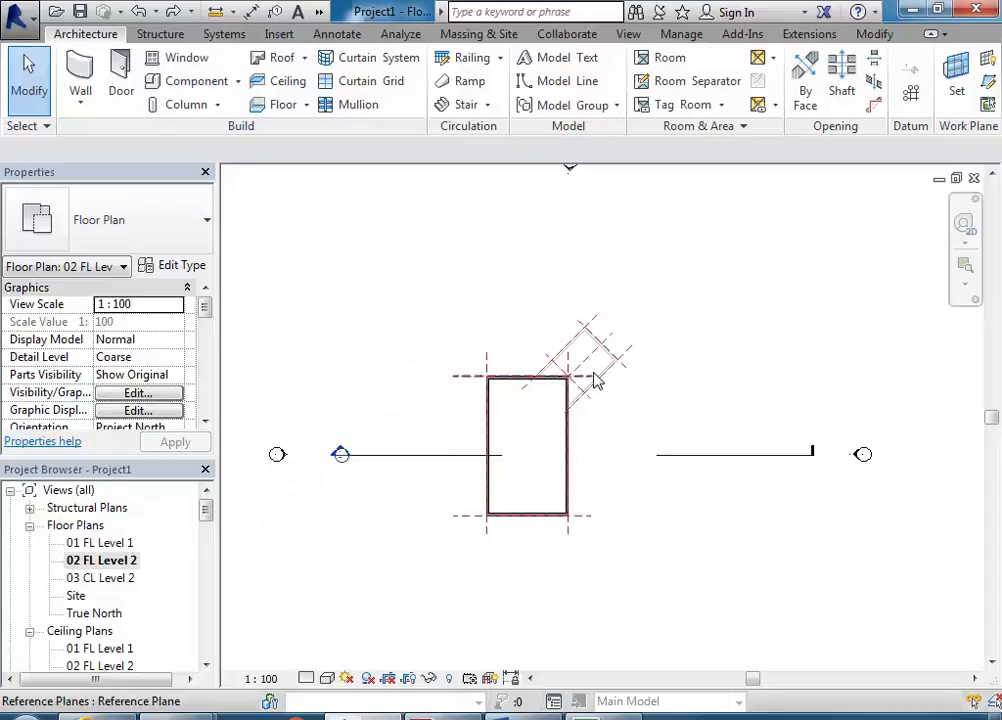
{"action": "middle_click_drag", "start_coordinate": [577, 369], "coordinate": [625, 440]}
{"action": "middle_click_drag", "start_coordinate": [390, 344], "coordinate": [414, 353]}
{"action": "scroll", "coordinate": [423, 350], "scroll_direction": "down", "scroll_amount": 1}
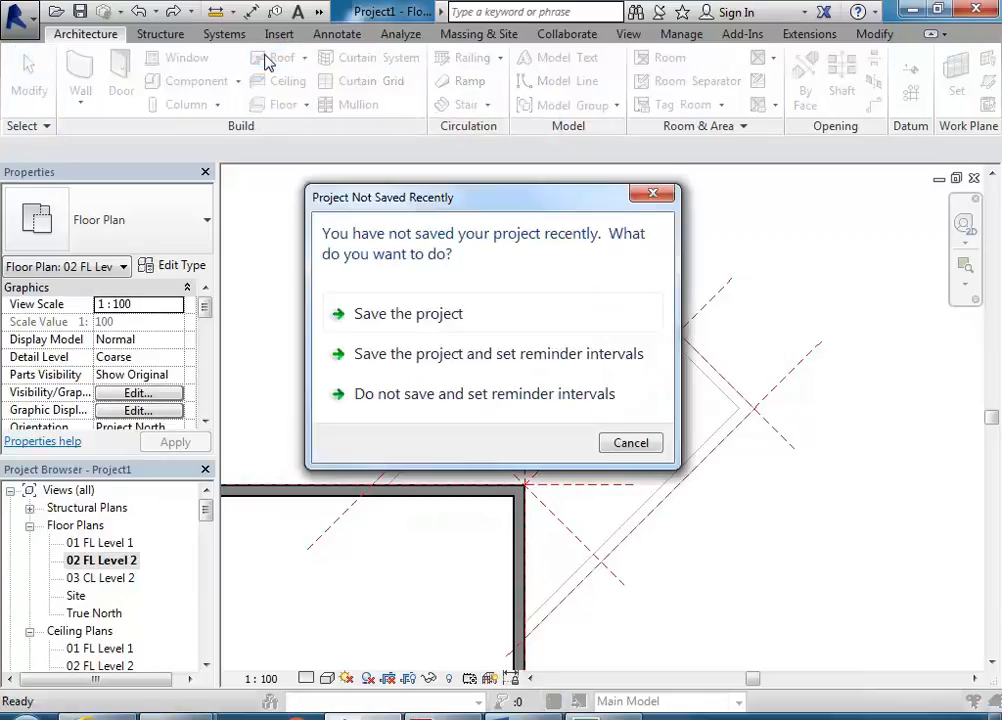
Step: Dismiss the save reminder and pick the wing's three walls as roof footprint edges with a 400 overhang, defining slope only on the two long sides
{"action": "left_click", "coordinate": [609, 442]}
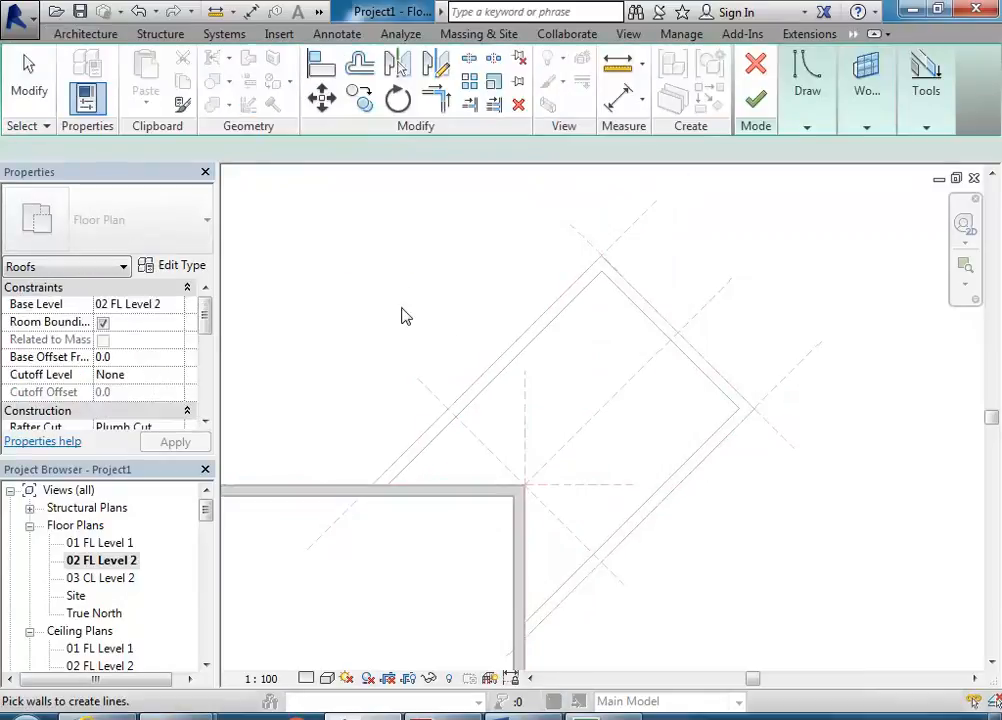
{"action": "middle_click_drag", "start_coordinate": [384, 329], "coordinate": [378, 311]}
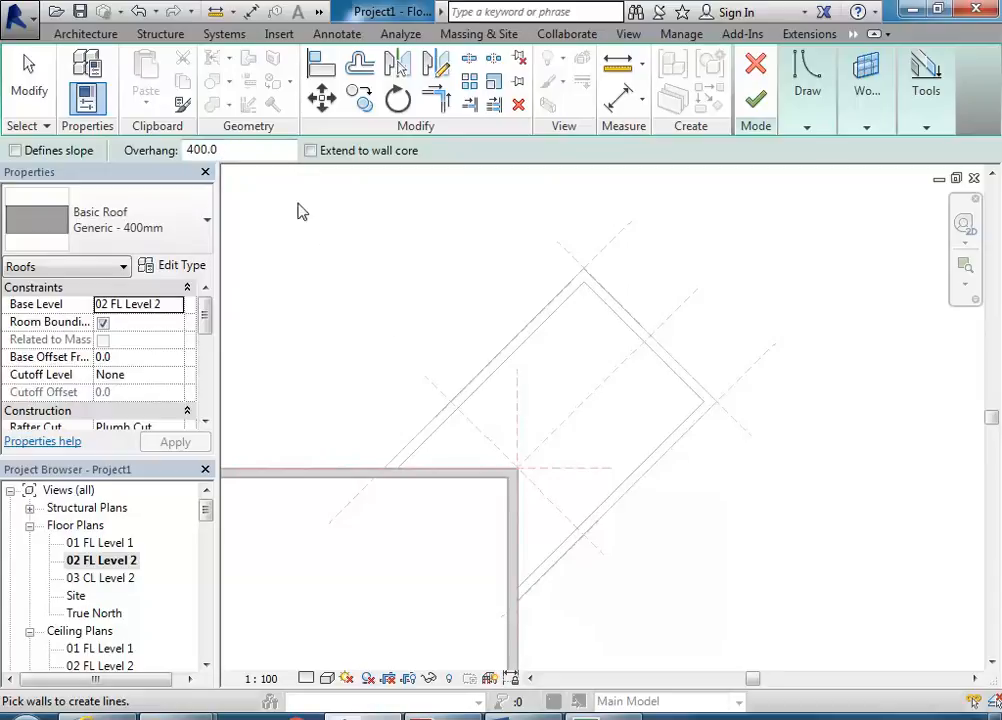
{"action": "left_click", "coordinate": [626, 316]}
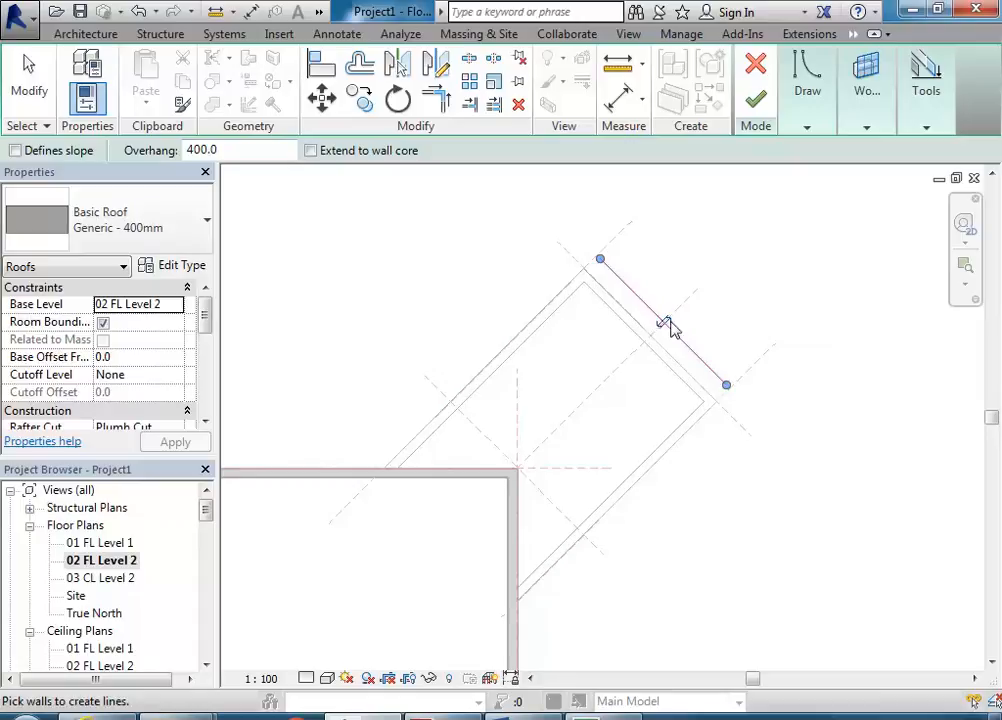
{"action": "left_click", "coordinate": [14, 151]}
{"action": "left_click", "coordinate": [499, 360]}
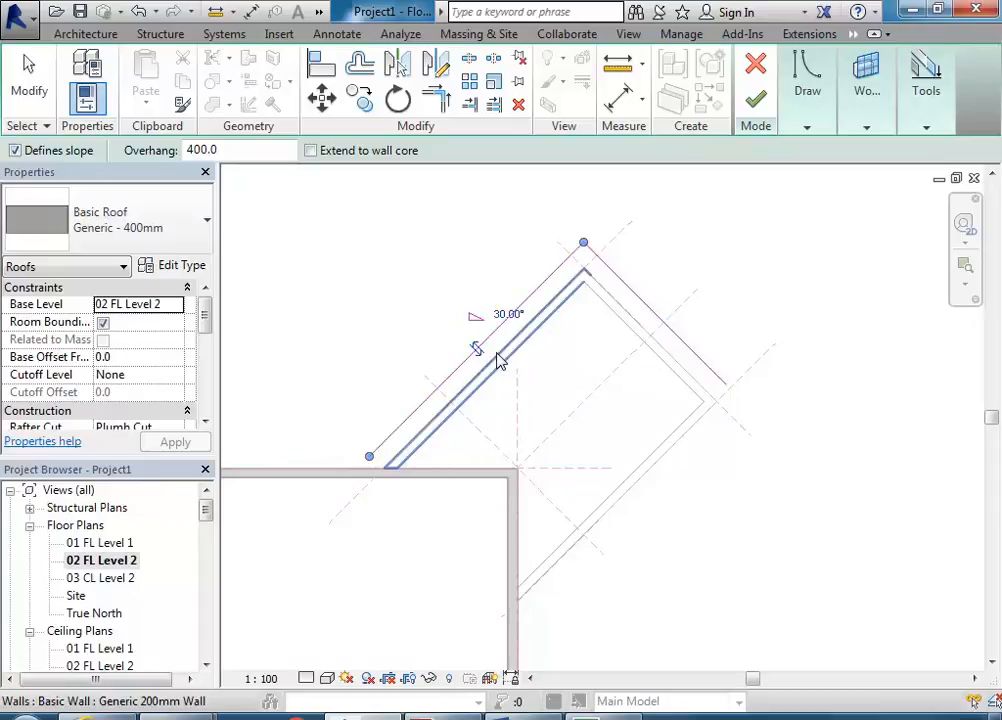
{"action": "left_click", "coordinate": [636, 491]}
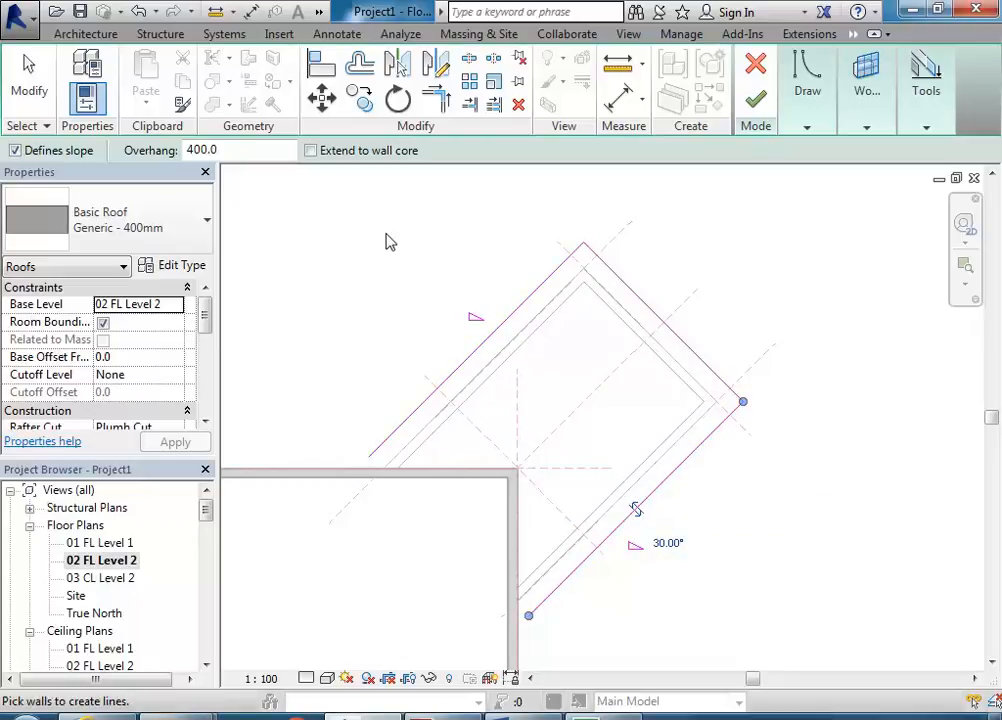
Step: Add the main building's two walls adjoining the wing as footprint edges without slope and with a 0 overhang
{"action": "left_click", "coordinate": [15, 150]}
{"action": "left_click", "coordinate": [255, 150]}
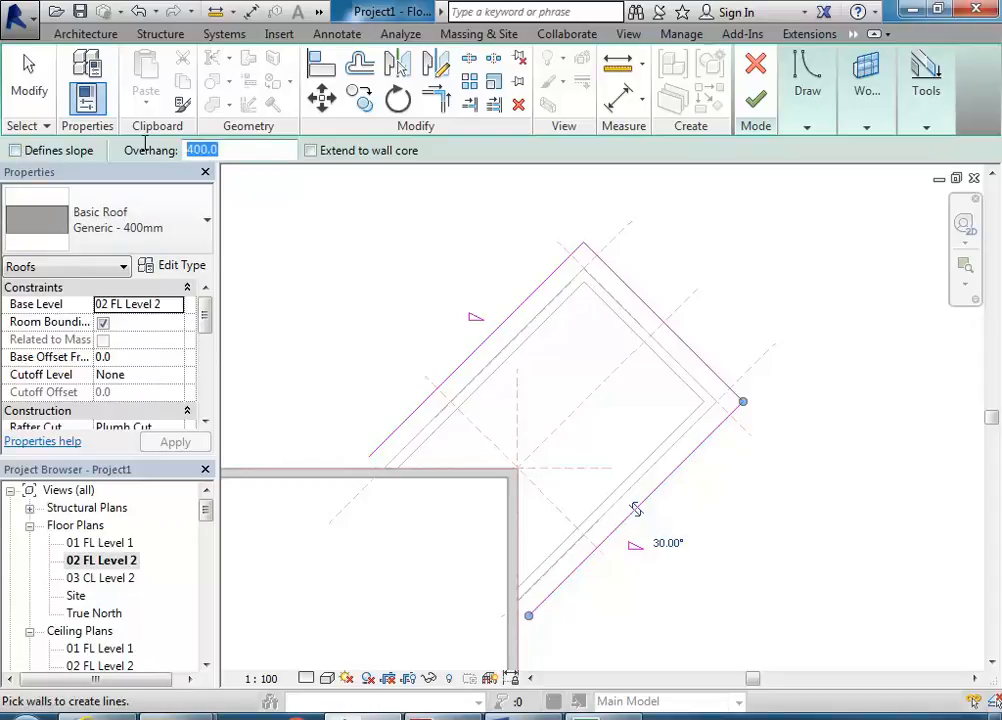
{"action": "type", "text": "0"}
{"action": "key", "text": "Return"}
{"action": "scroll", "coordinate": [340, 374], "scroll_direction": "up", "scroll_amount": 3}
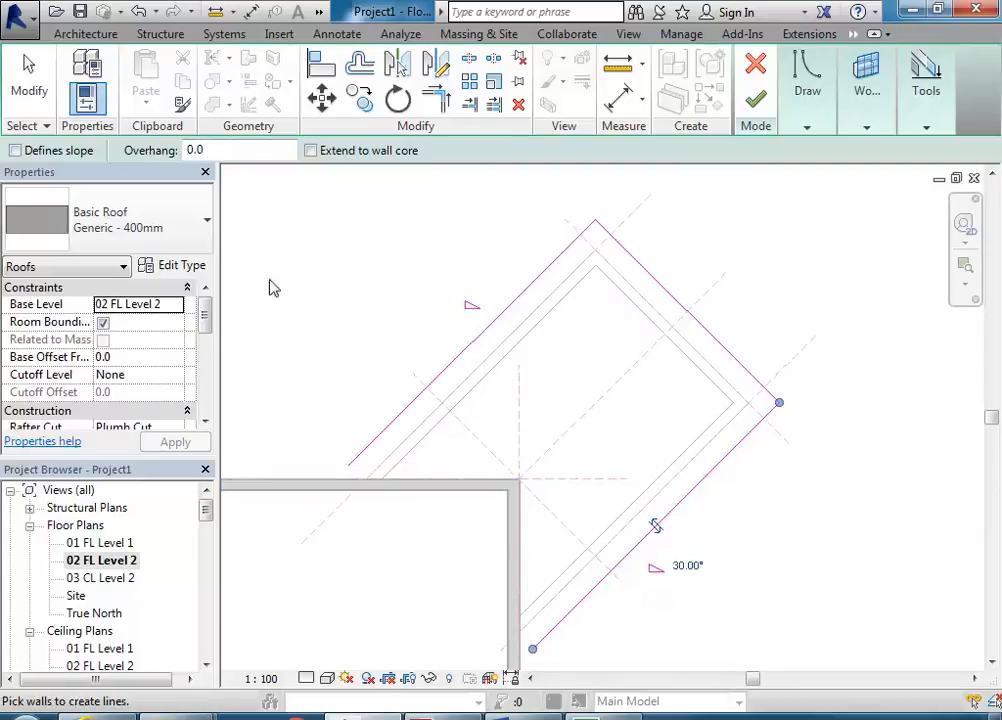
{"action": "left_click", "coordinate": [421, 487]}
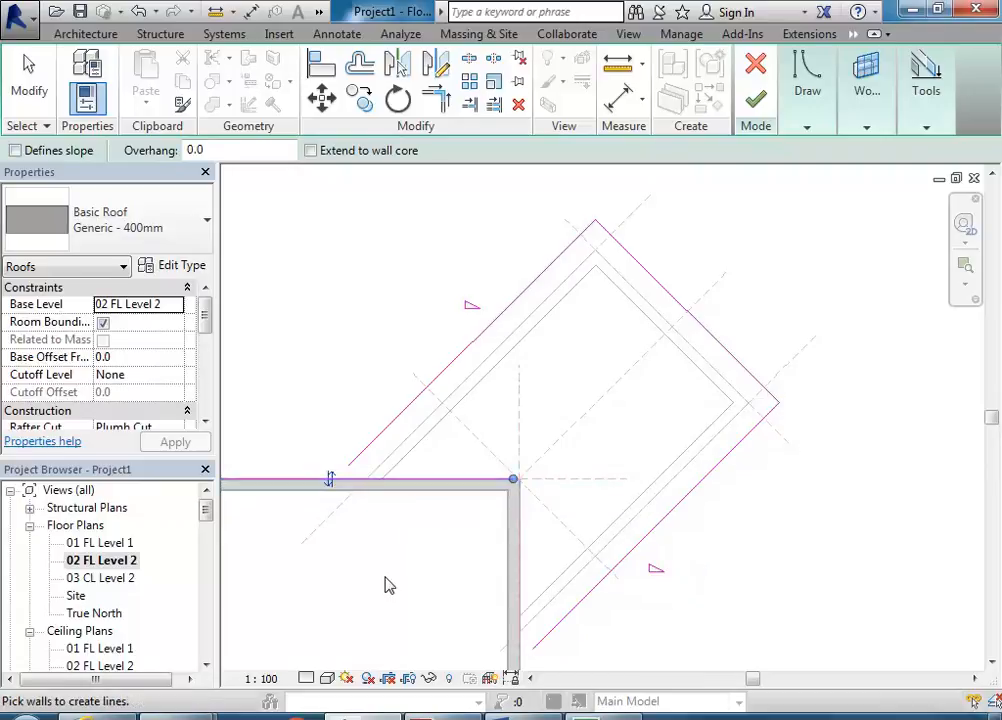
{"action": "scroll", "coordinate": [447, 548], "scroll_direction": "up", "scroll_amount": 4}
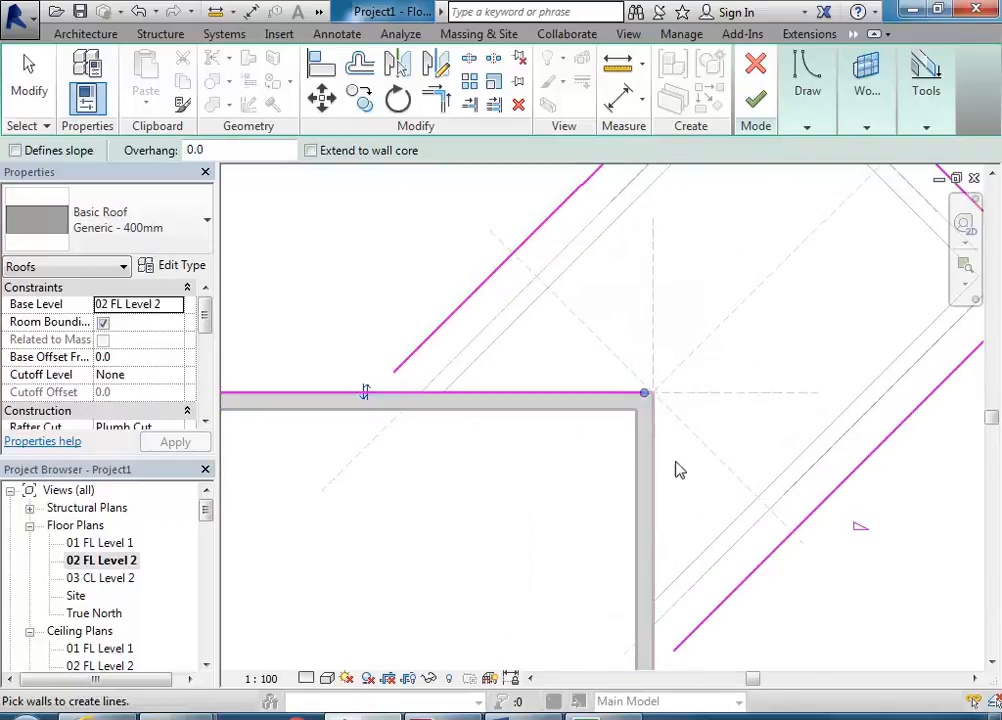
{"action": "left_click", "coordinate": [654, 510]}
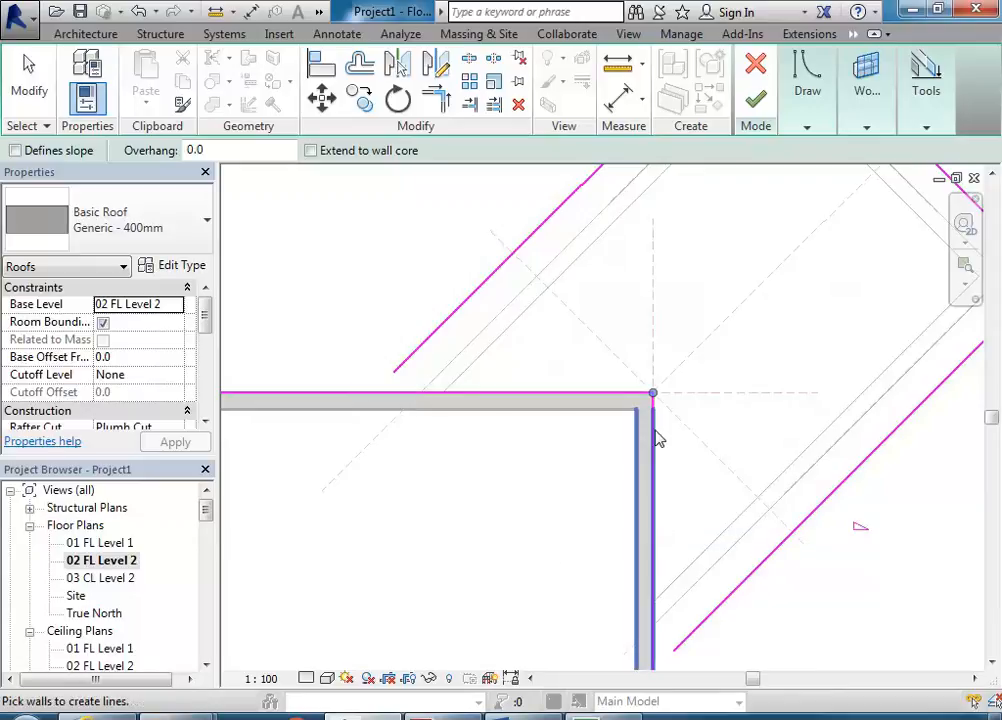
{"action": "left_click", "coordinate": [507, 398]}
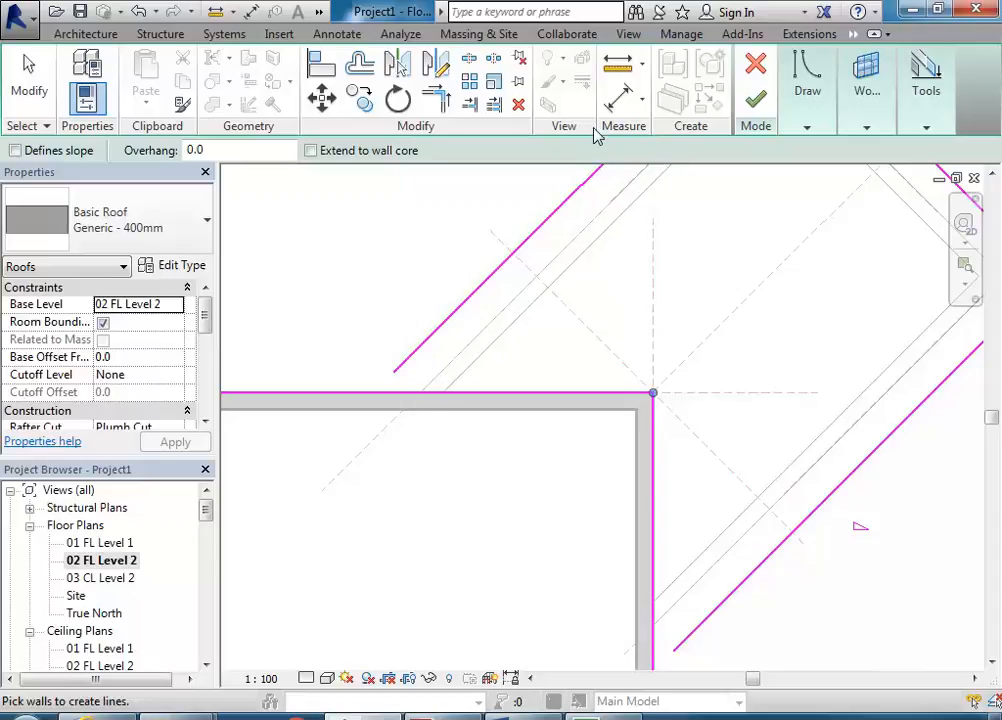
Step: Trim the wing footprint's two long edges to the main building's wall lines to close the outline, and finish the roof
{"action": "middle_click_drag", "start_coordinate": [573, 302], "coordinate": [531, 334]}
{"action": "scroll", "coordinate": [544, 315], "scroll_direction": "down", "scroll_amount": 1}
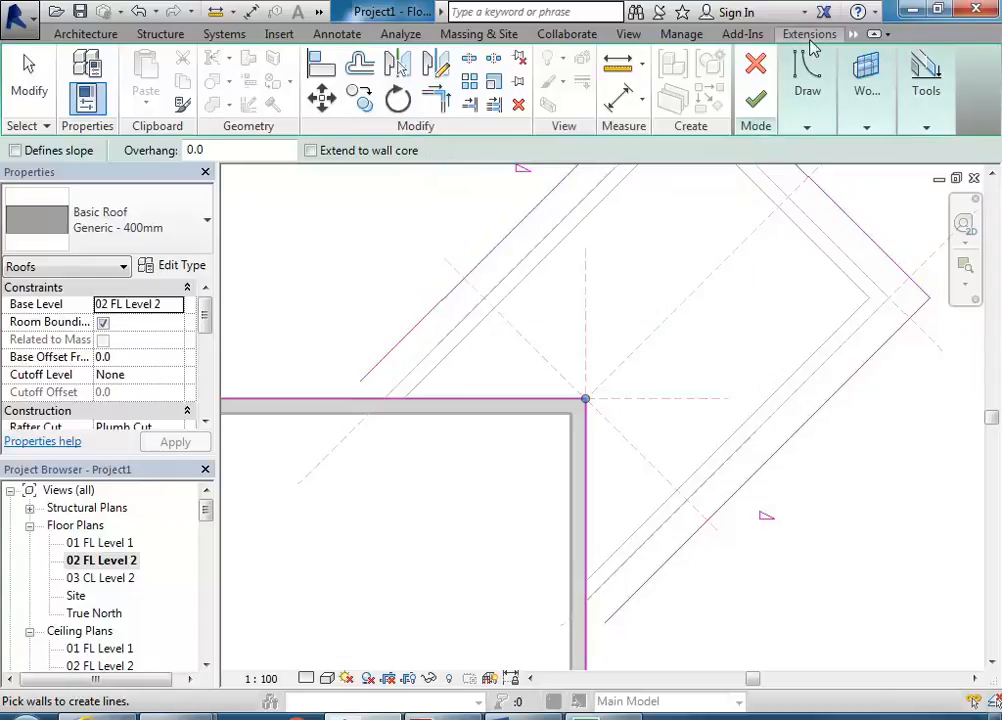
{"action": "left_click", "coordinate": [437, 102]}
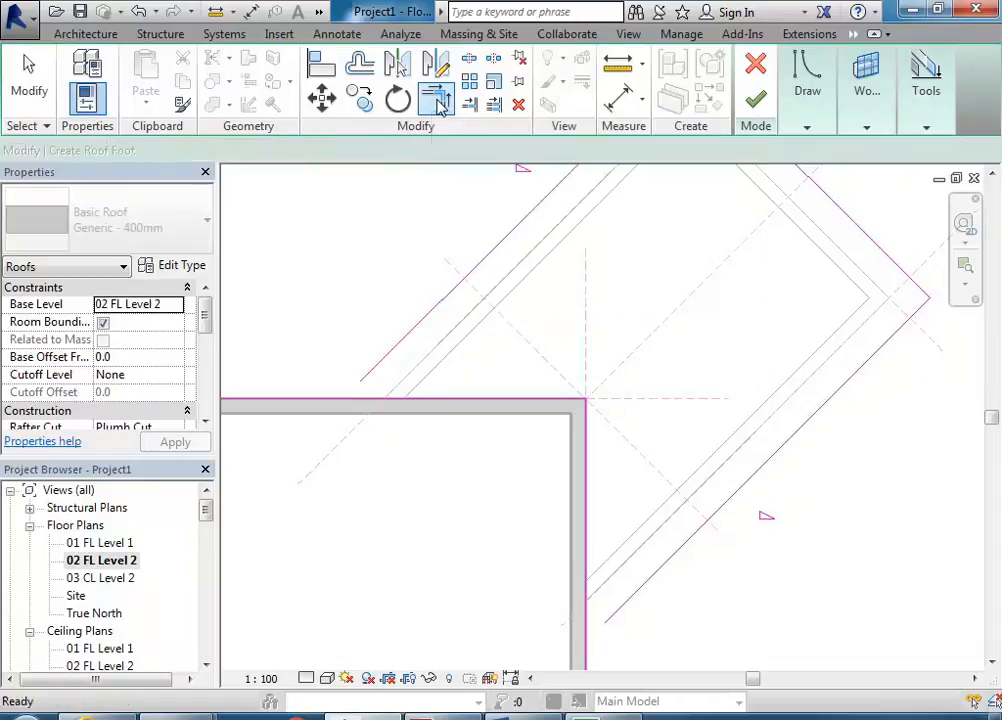
{"action": "left_click", "coordinate": [387, 361]}
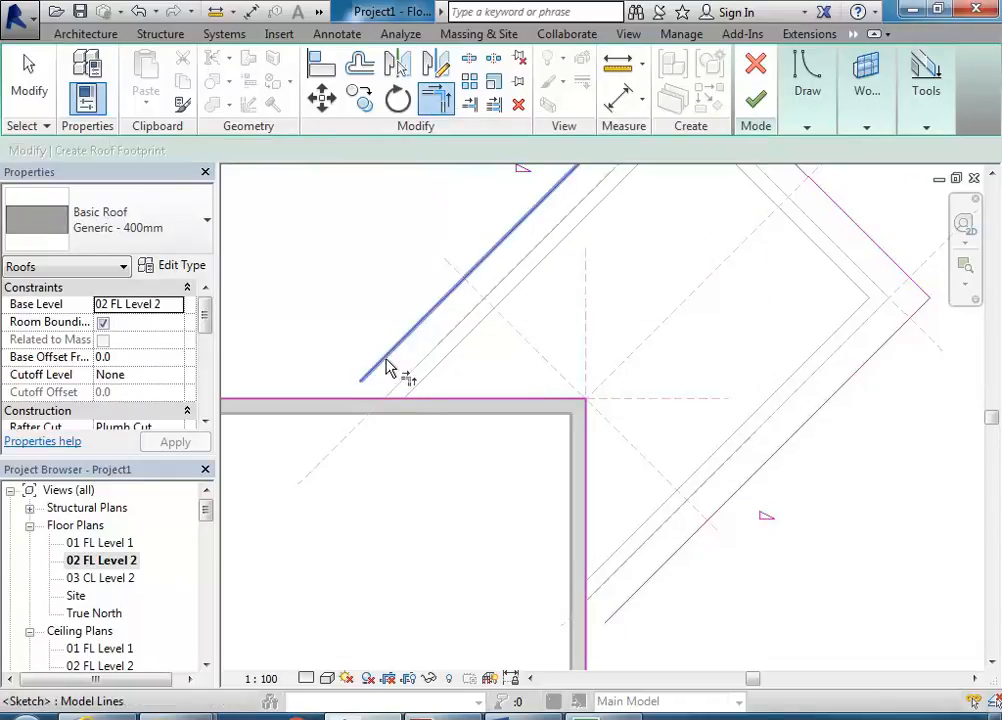
{"action": "left_click", "coordinate": [386, 405]}
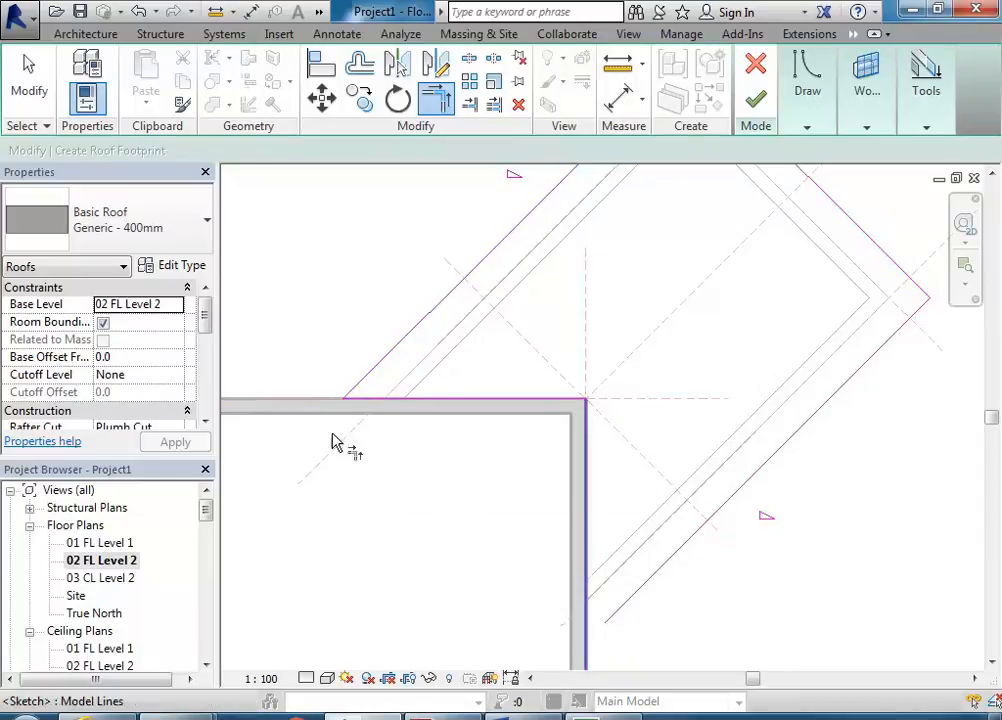
{"action": "left_click", "coordinate": [619, 607]}
{"action": "left_click", "coordinate": [586, 607]}
{"action": "scroll", "coordinate": [531, 560], "scroll_direction": "down", "scroll_amount": 1}
{"action": "scroll", "coordinate": [531, 565], "scroll_direction": "down", "scroll_amount": 2}
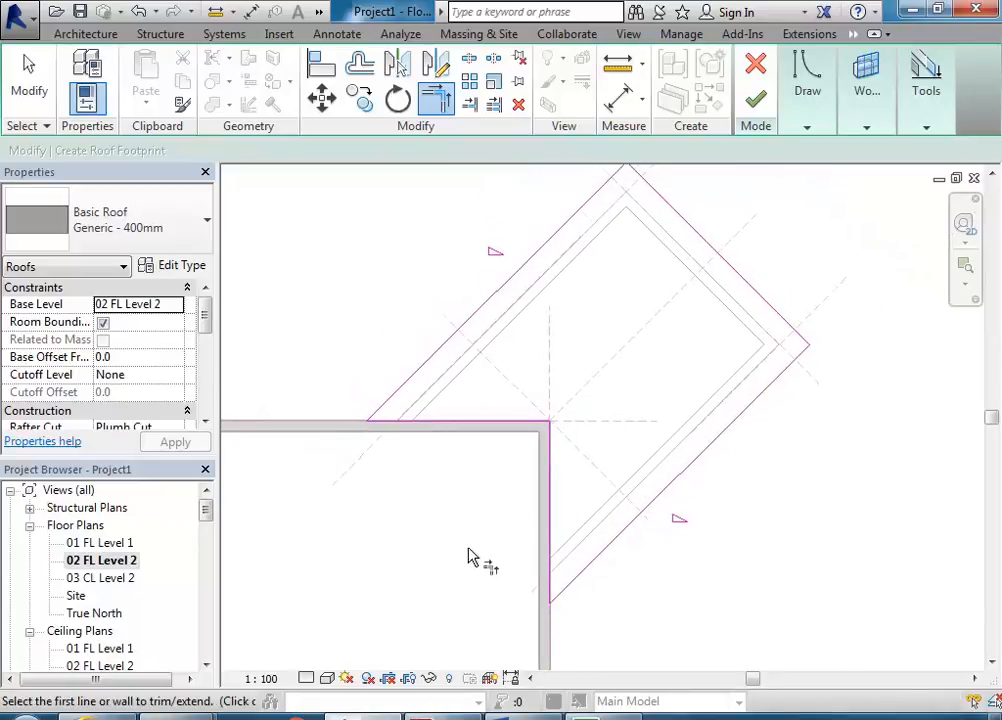
{"action": "scroll", "coordinate": [470, 556], "scroll_direction": "down", "scroll_amount": 2}
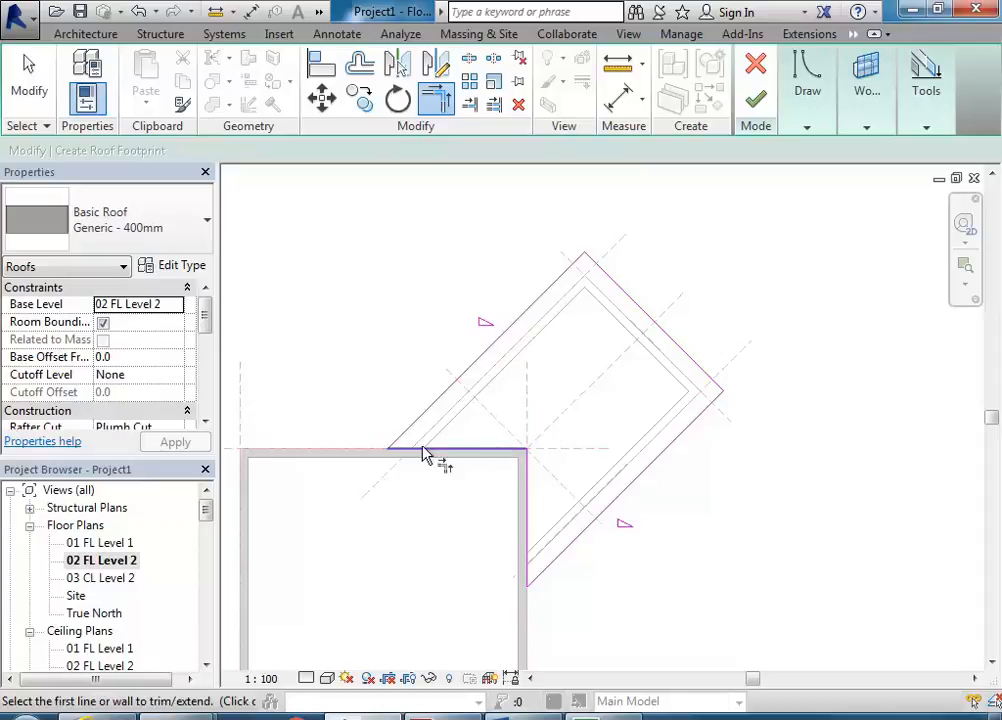
{"action": "scroll", "coordinate": [546, 402], "scroll_direction": "up", "scroll_amount": 2}
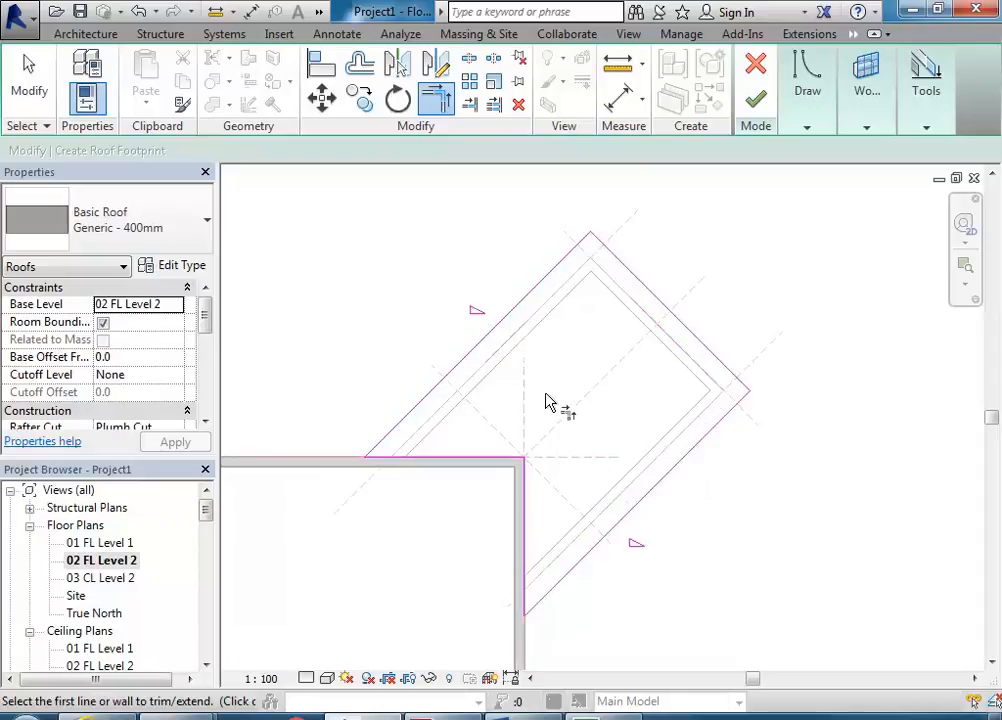
{"action": "left_click", "coordinate": [756, 98]}
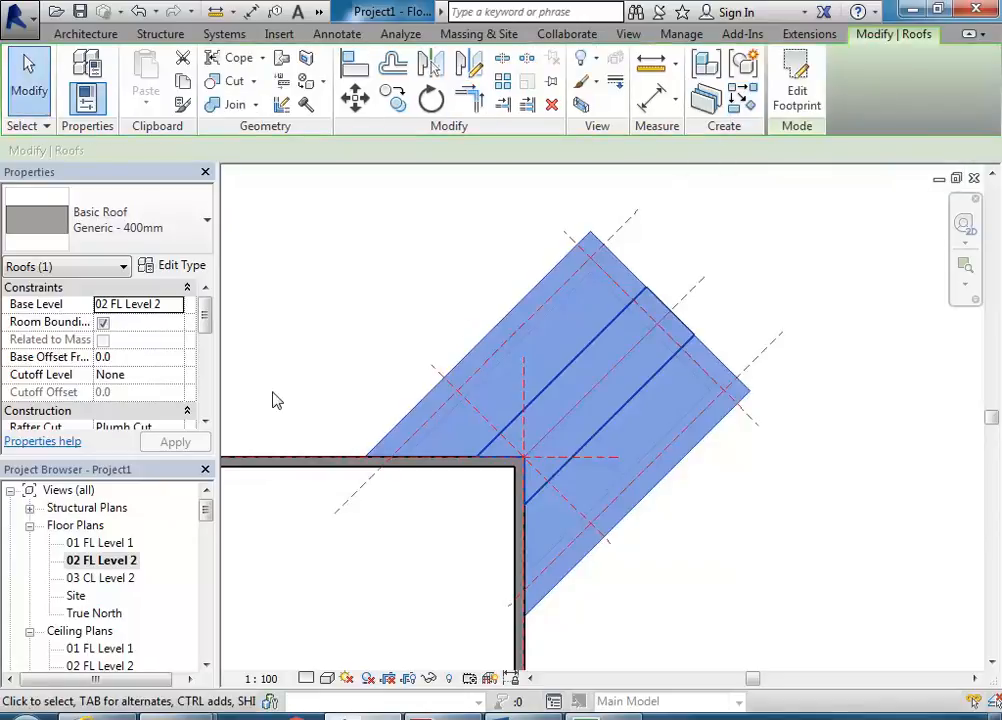
Step: Open the 3D view View 2 facing the angled wing's gable end
{"action": "left_click_drag", "start_coordinate": [208, 519], "coordinate": [208, 536]}
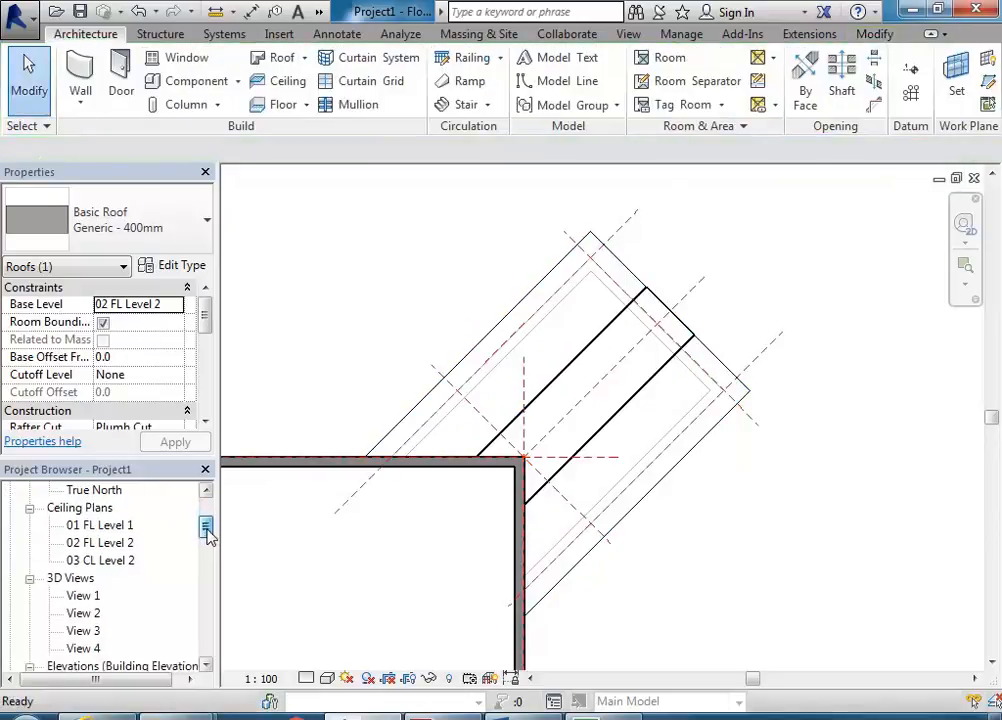
{"action": "double_click", "coordinate": [85, 613]}
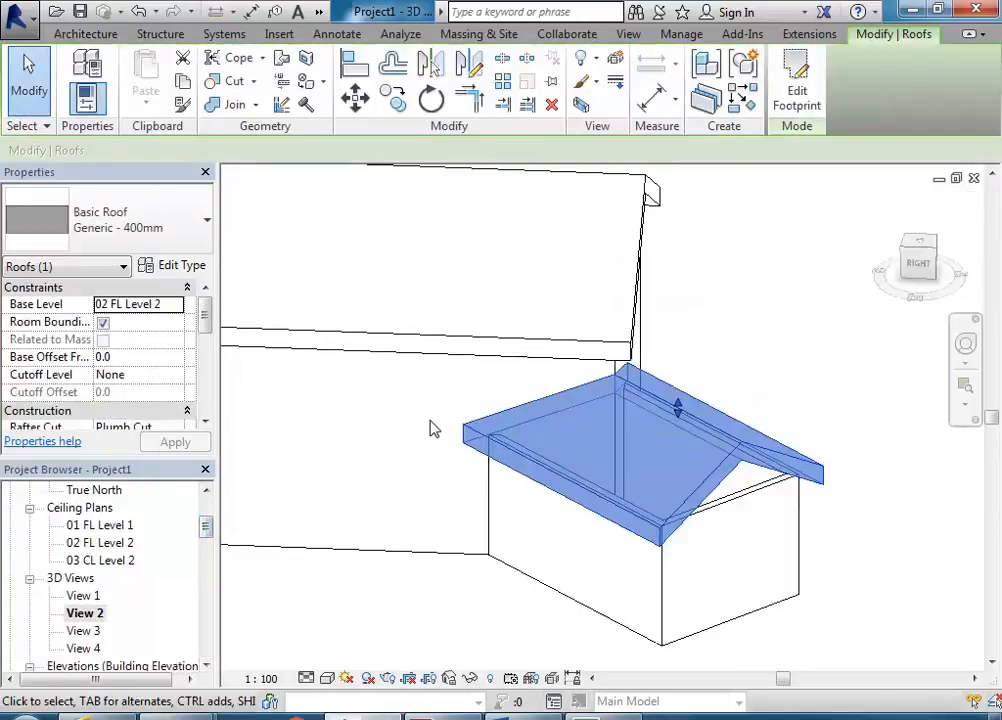
{"action": "left_click", "coordinate": [431, 428]}
{"action": "middle_click_drag", "start_coordinate": [409, 436], "coordinate": [480, 405], "text": "shift"}
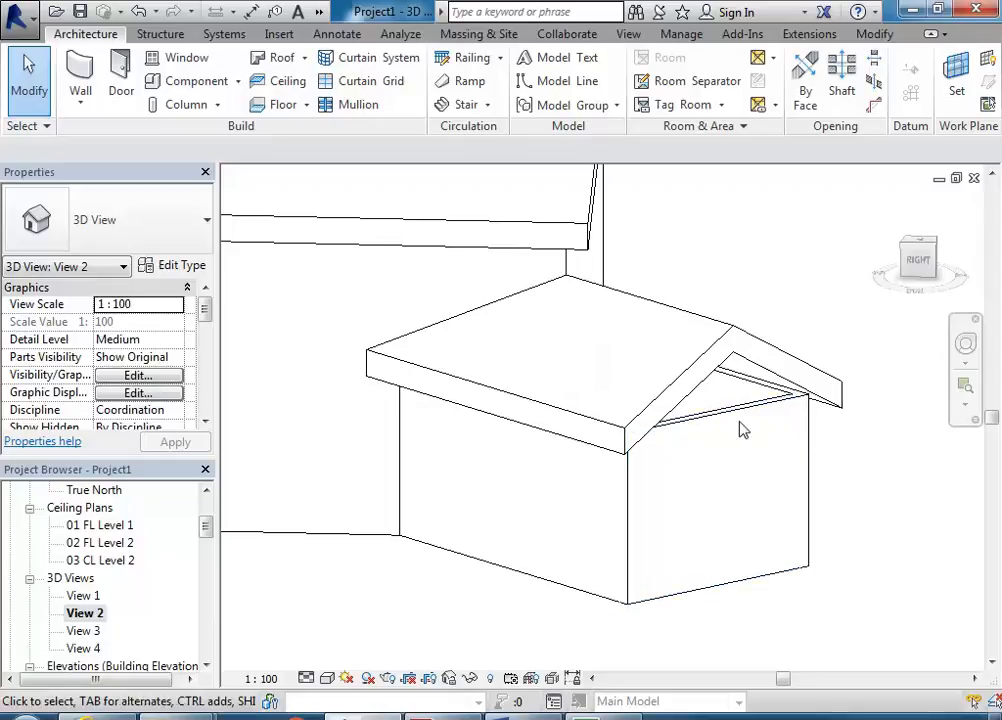
Step: Select the wing's chain of three walls and attach their tops to the wing's new gable roof
{"action": "key", "text": "Tab"}
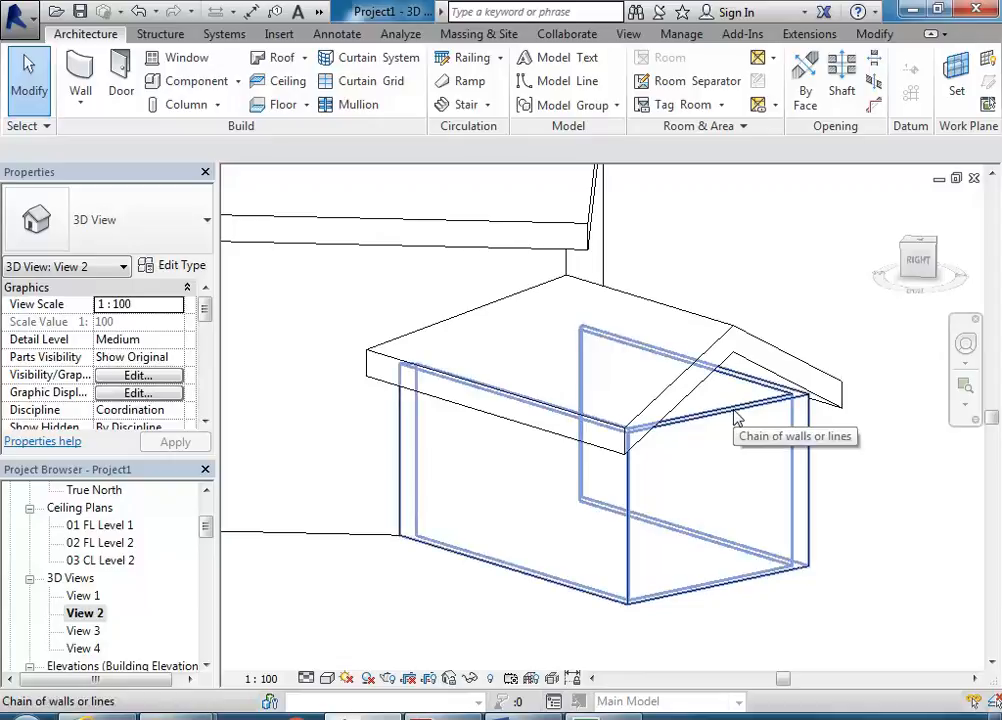
{"action": "left_click", "coordinate": [736, 418]}
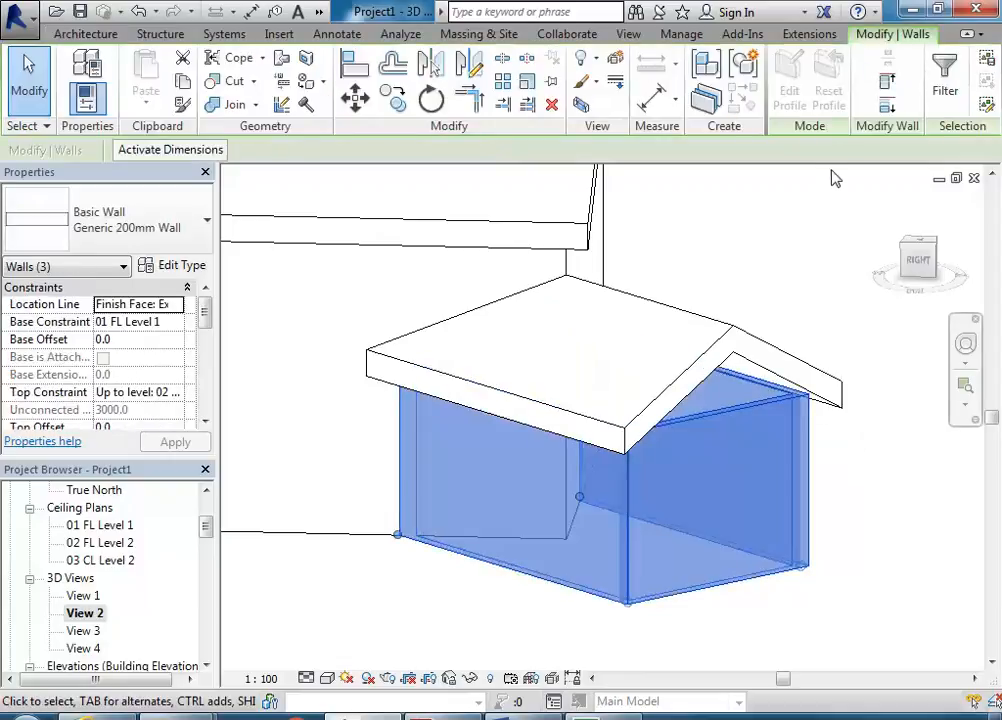
{"action": "left_click", "coordinate": [889, 82]}
{"action": "left_click", "coordinate": [762, 347]}
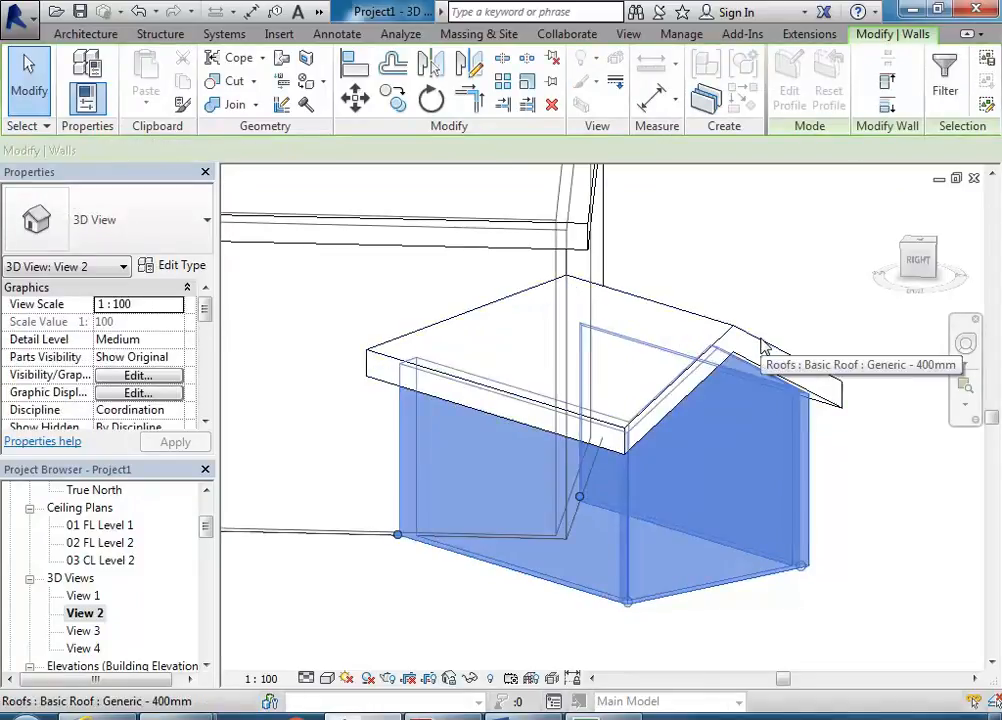
{"action": "left_click", "coordinate": [800, 280]}
{"action": "middle_click_drag", "start_coordinate": [800, 280], "coordinate": [738, 462], "text": "shift"}
{"action": "scroll", "coordinate": [622, 315], "scroll_direction": "down", "scroll_amount": 6}
{"action": "scroll", "coordinate": [497, 360], "scroll_direction": "up", "scroll_amount": 2}
{"action": "middle_click_drag", "start_coordinate": [505, 364], "coordinate": [549, 423]}
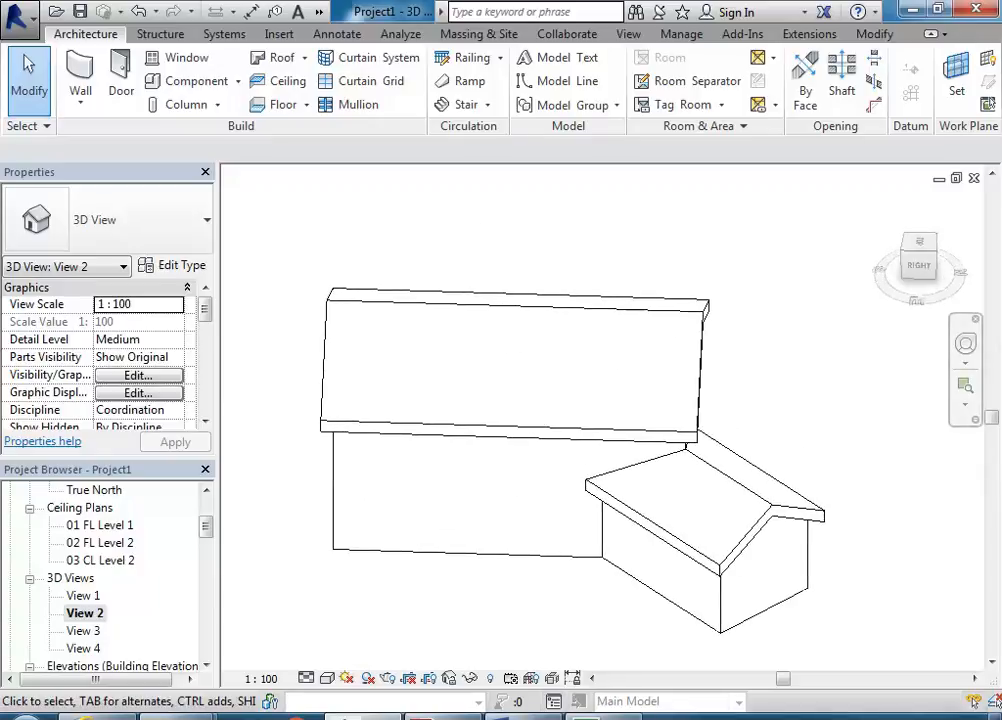